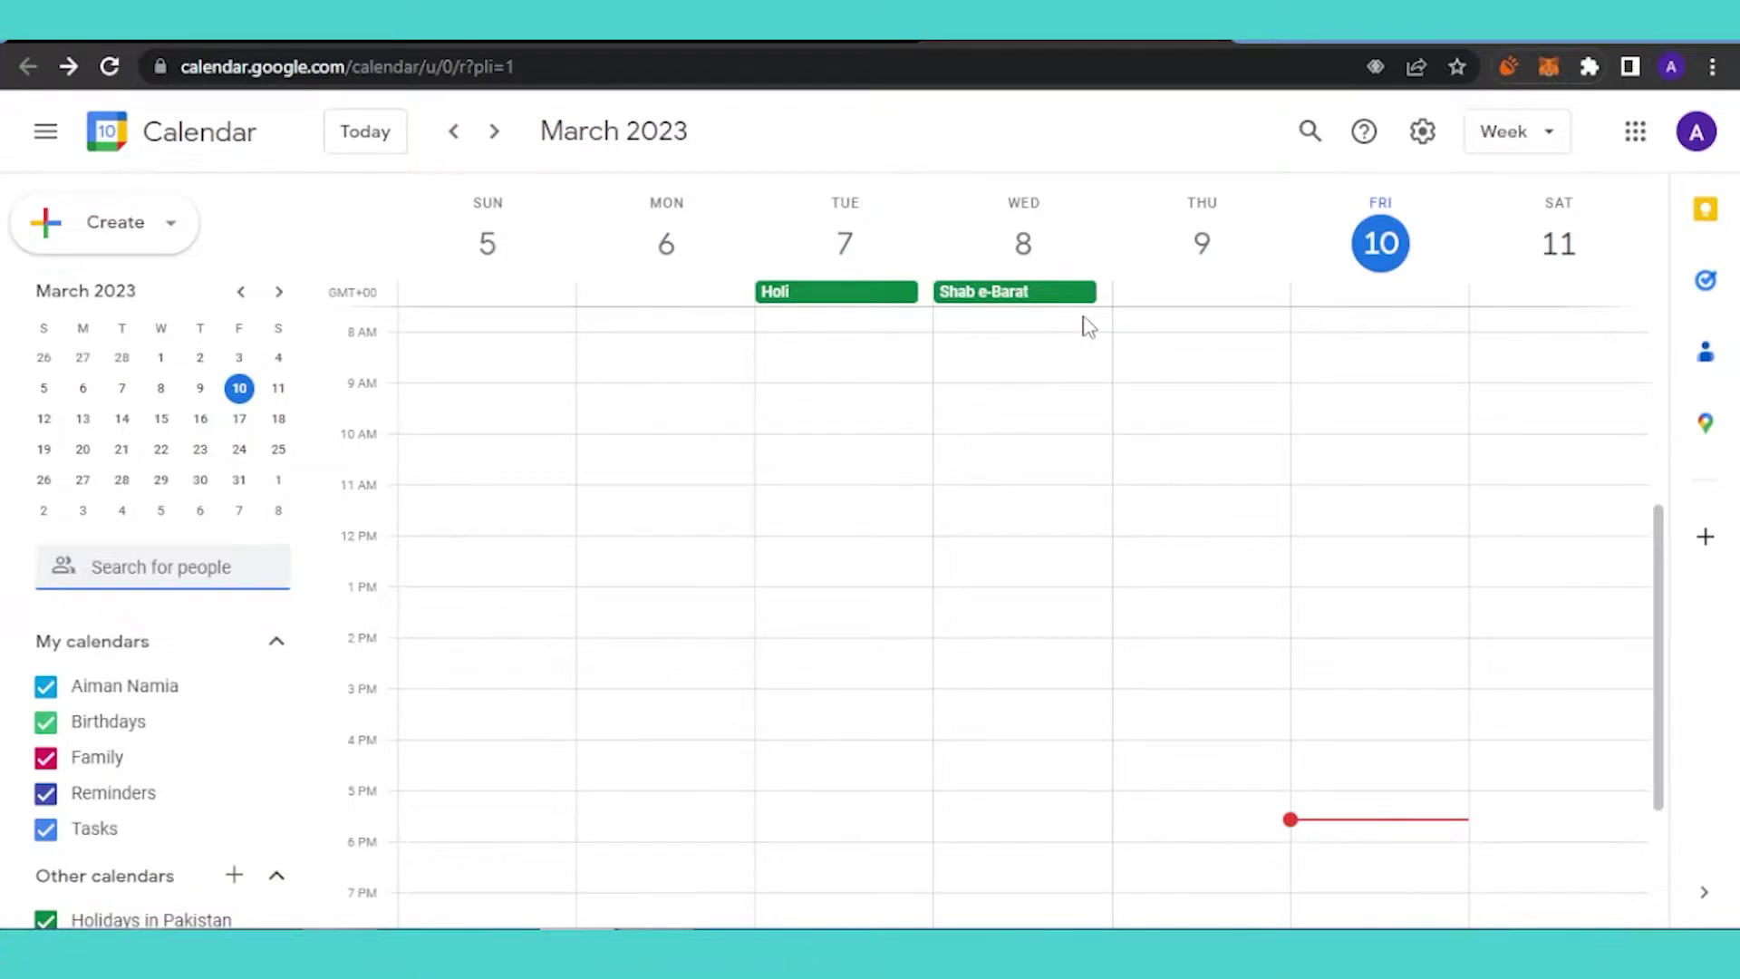
pyautogui.scroll(2, 1660, 426)
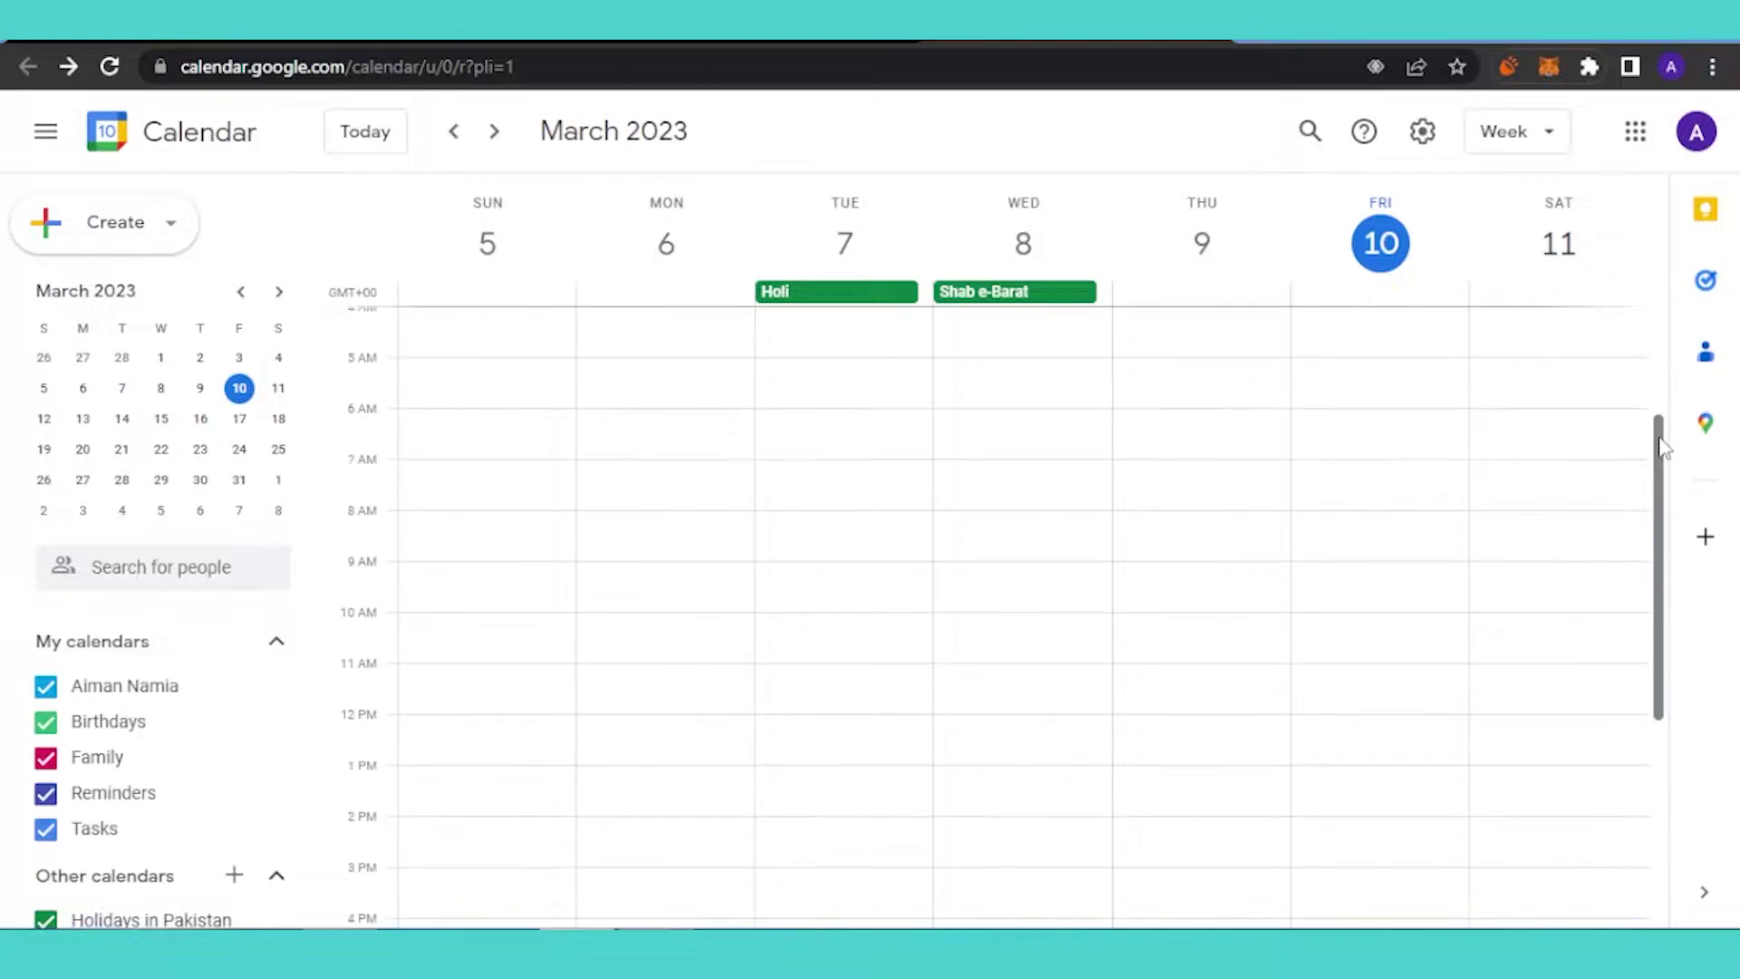
pyautogui.moveTo(1664, 446); pyautogui.dragTo(1669, 328)
pyautogui.scroll(-10, 1672, 353)
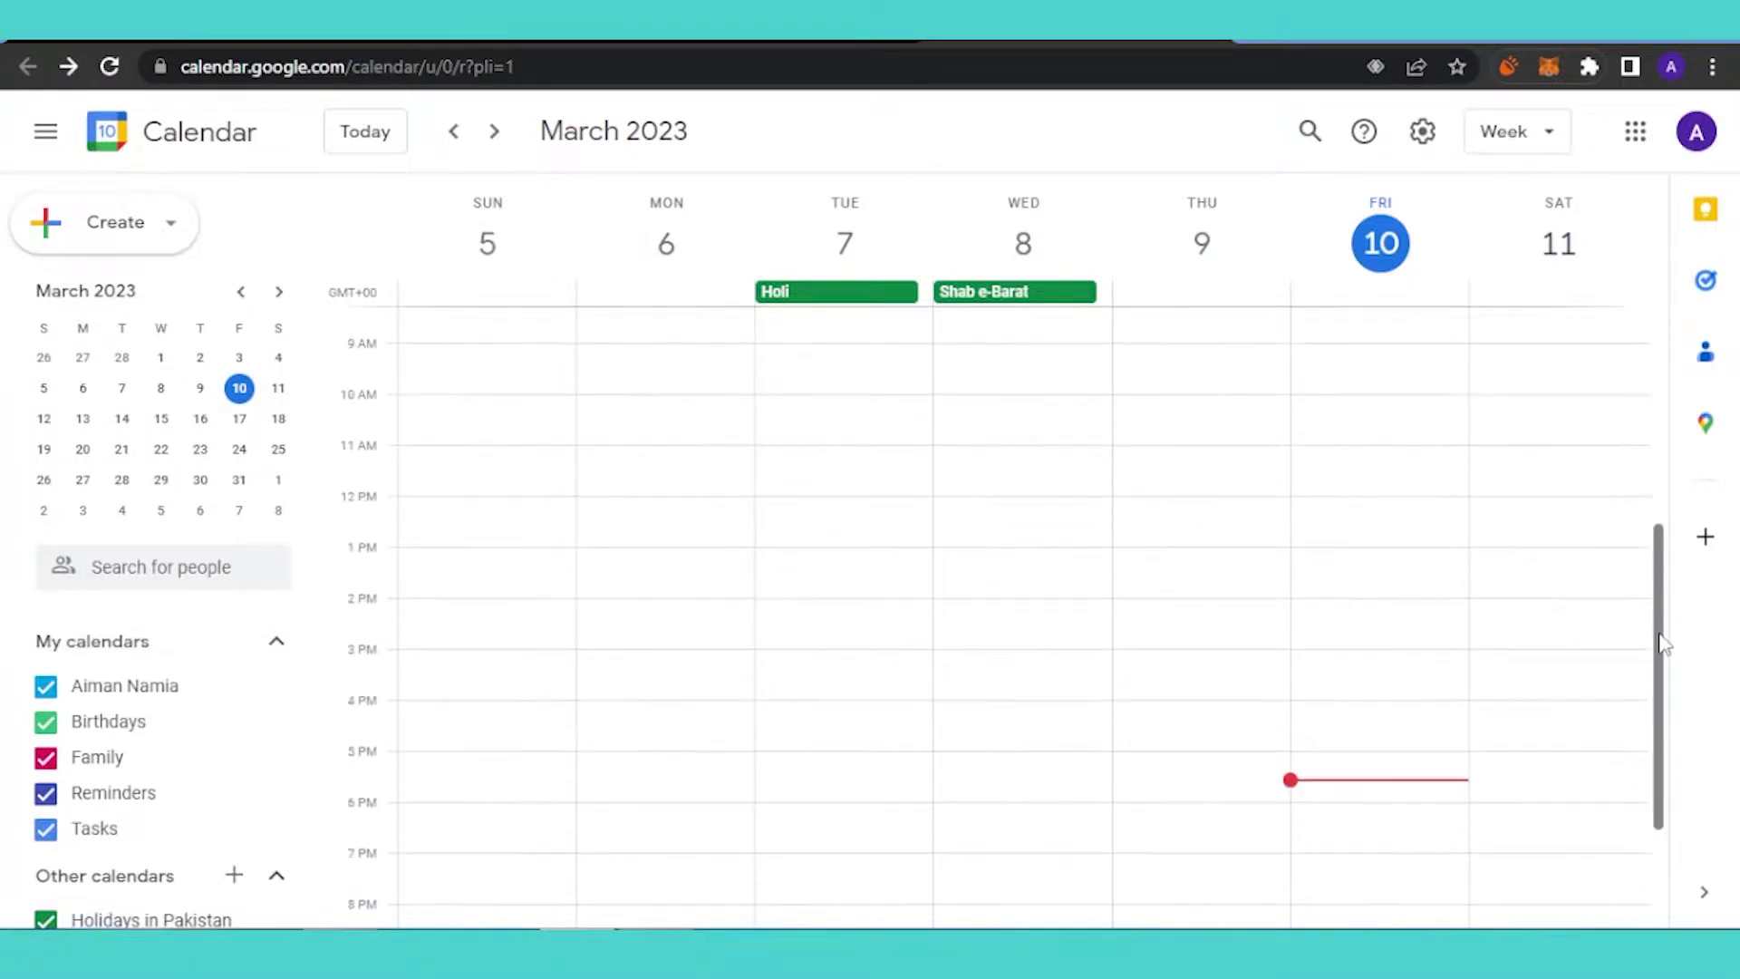
pyautogui.scroll(10, 1654, 372)
pyautogui.scroll(-5, 1676, 544)
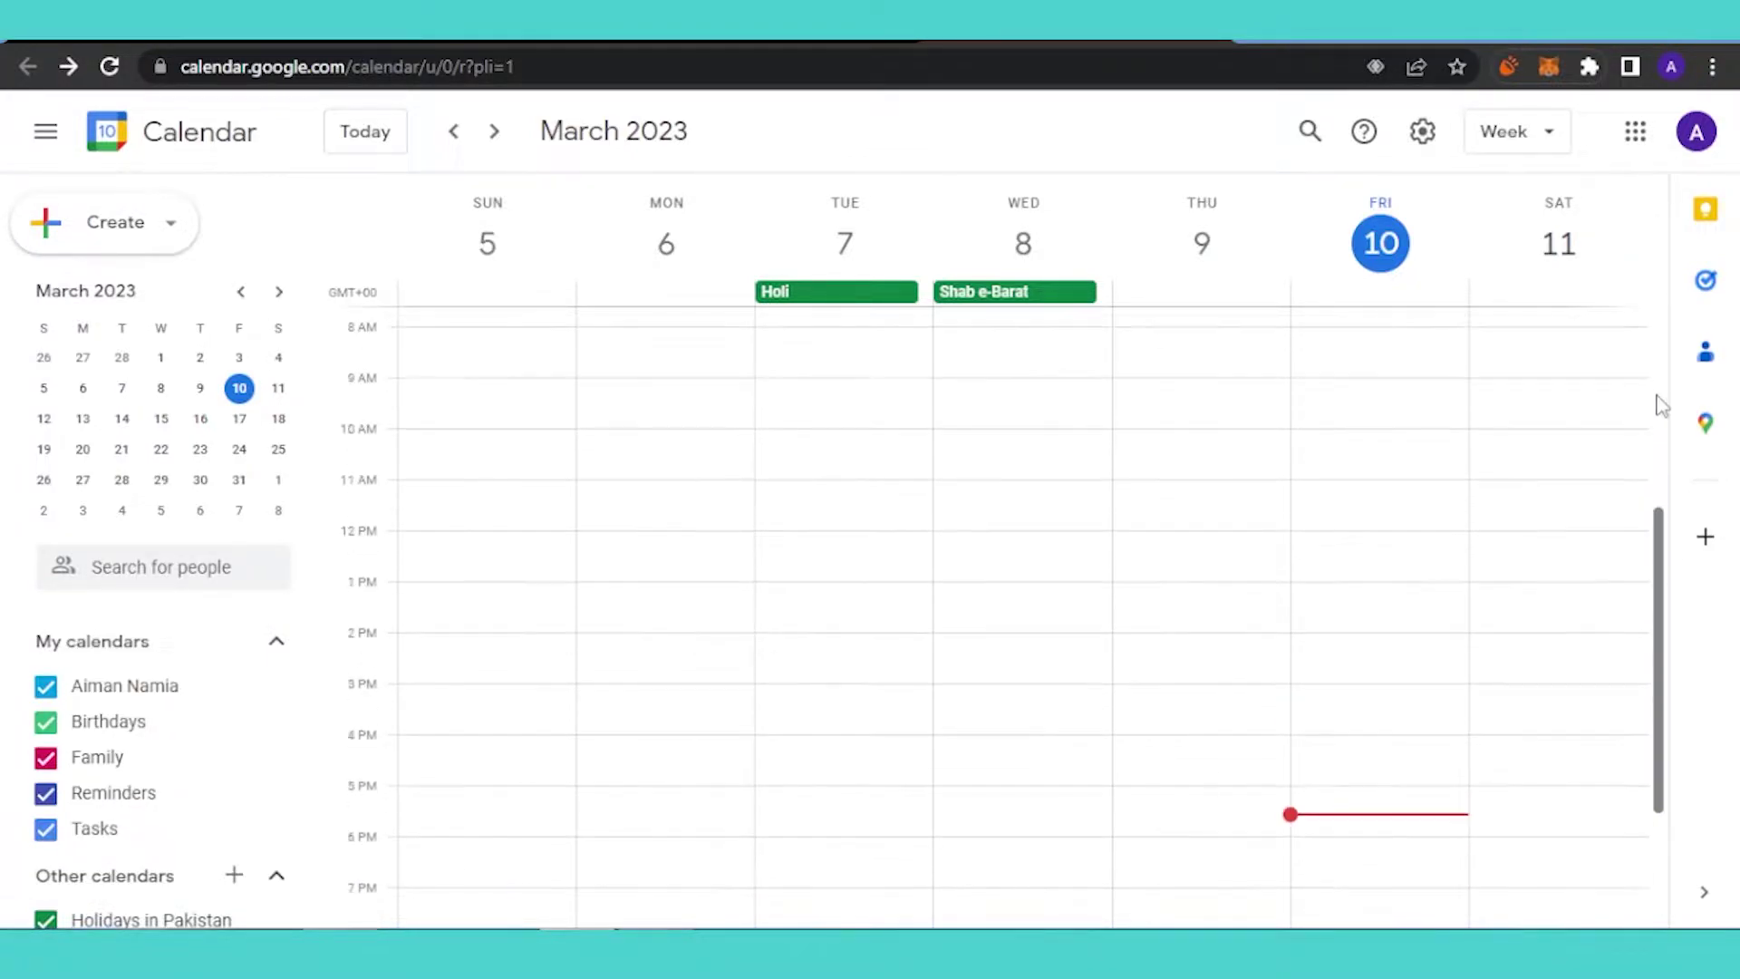
pyautogui.scroll(5, 1661, 363)
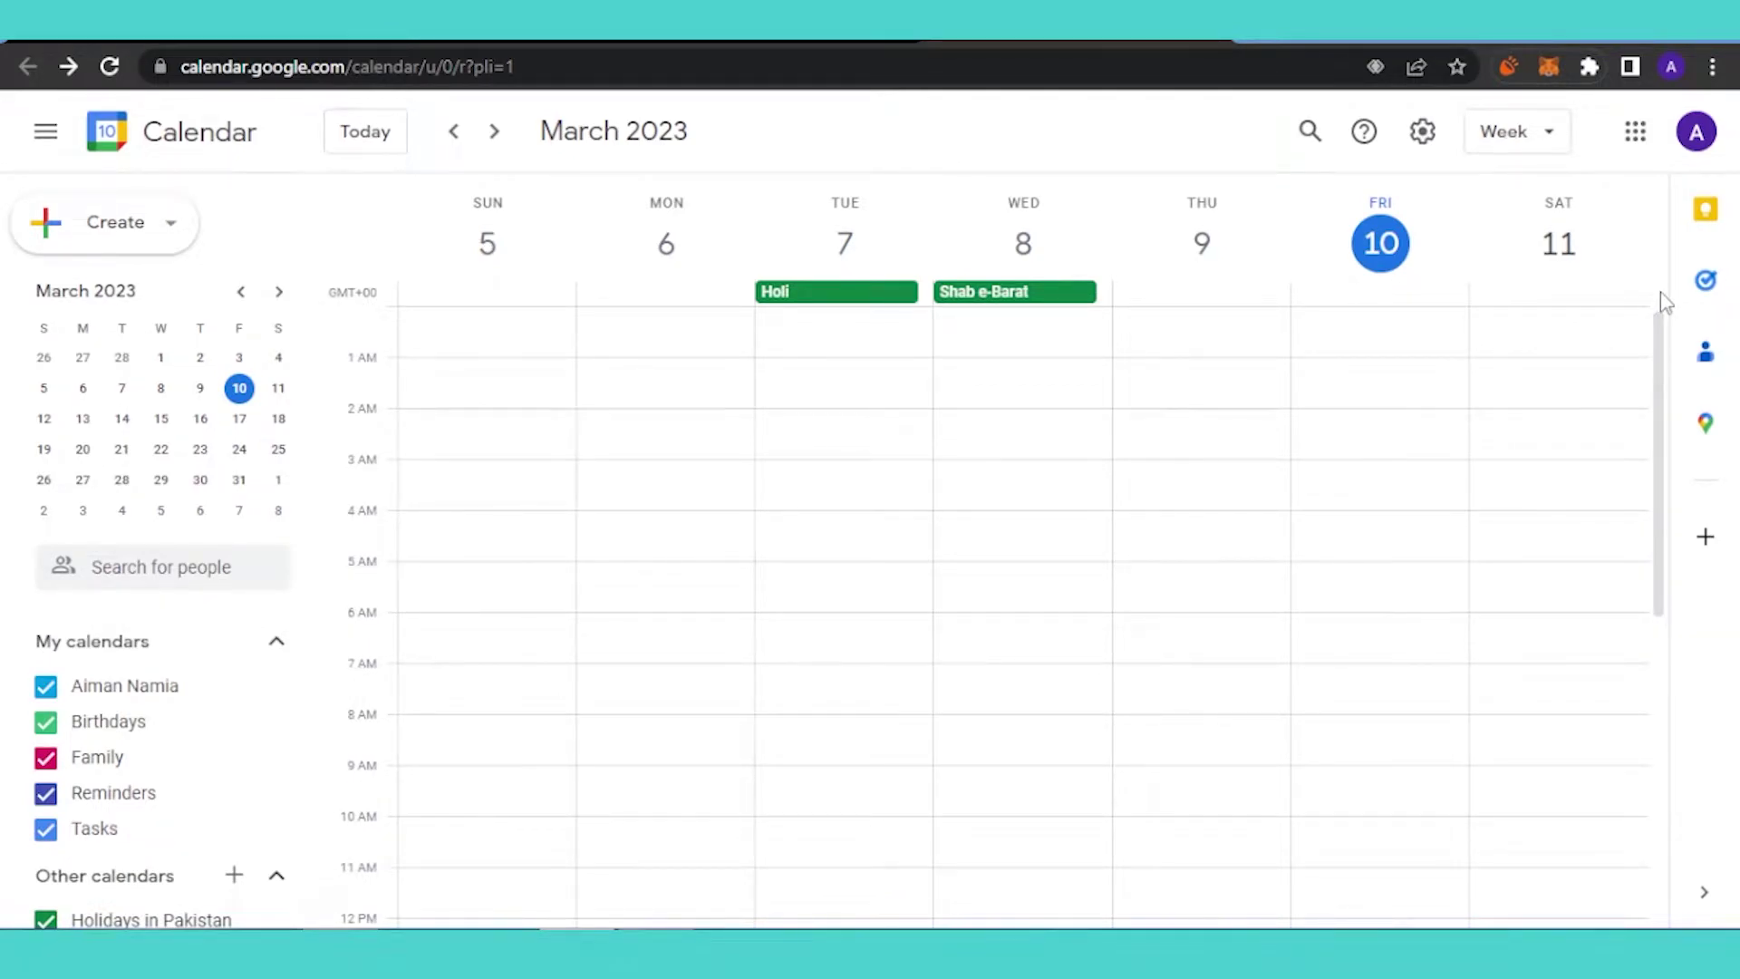
# Find Calendar among the Google apps and open it
pyautogui.click(1635, 131)
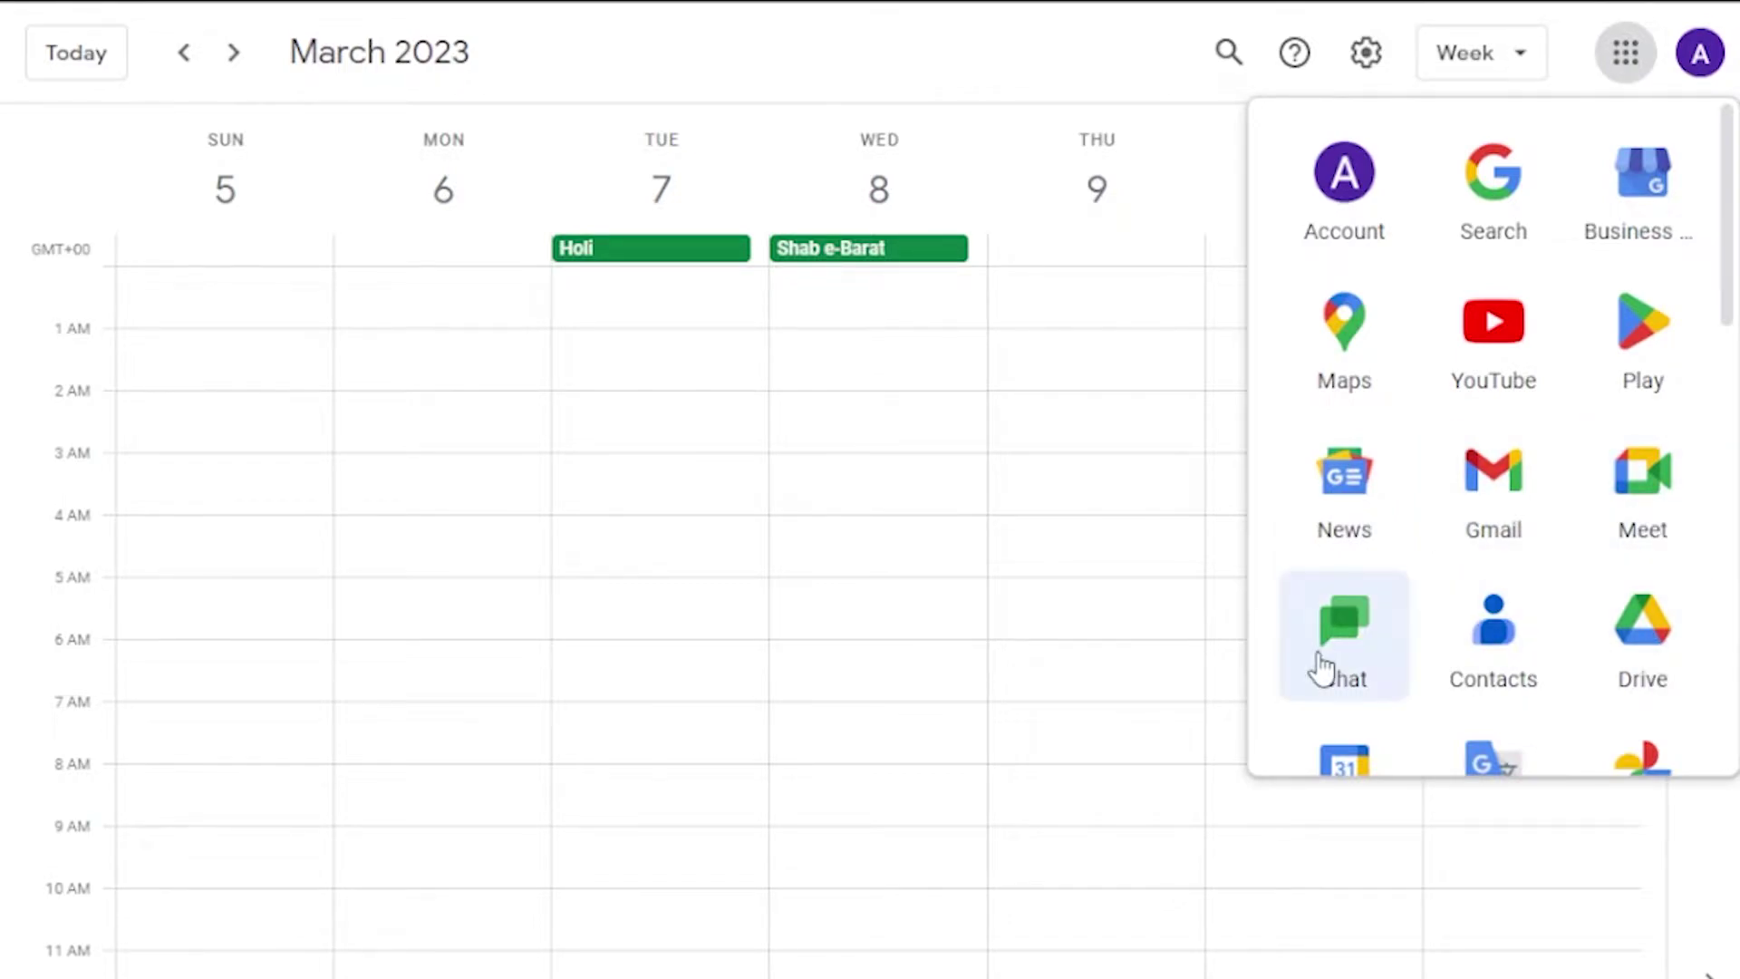
pyautogui.moveTo(1730, 217); pyautogui.dragTo(1729, 341)
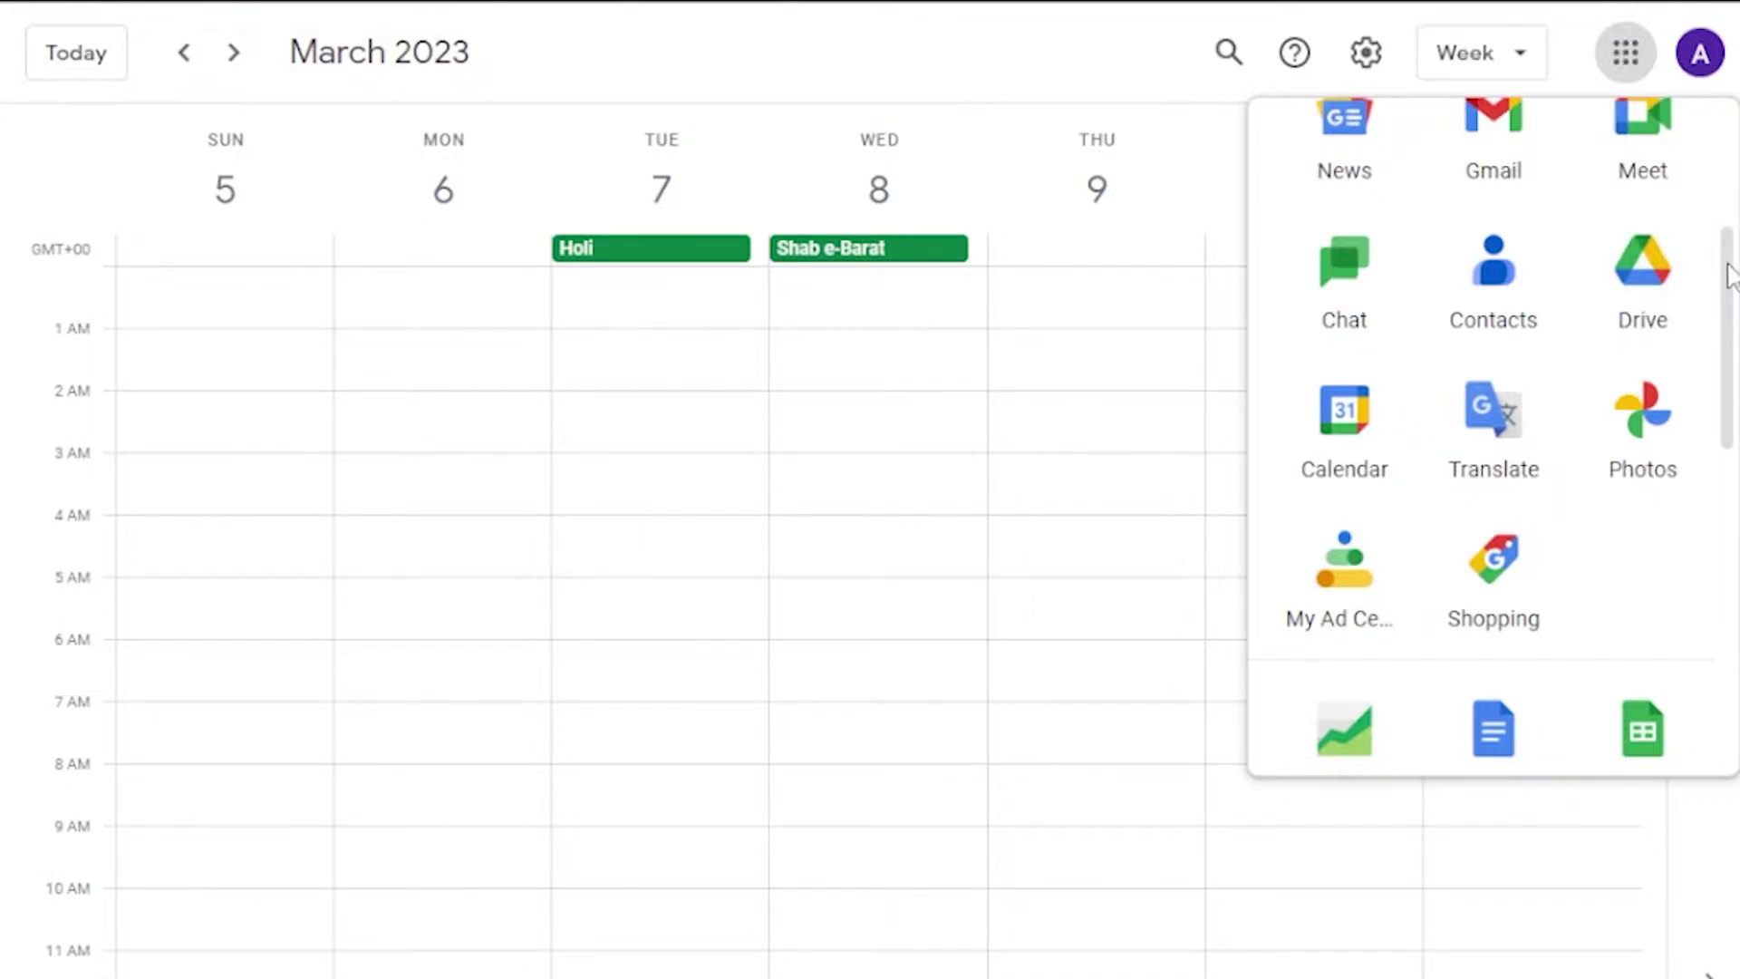
pyautogui.scroll(-2, 1731, 312)
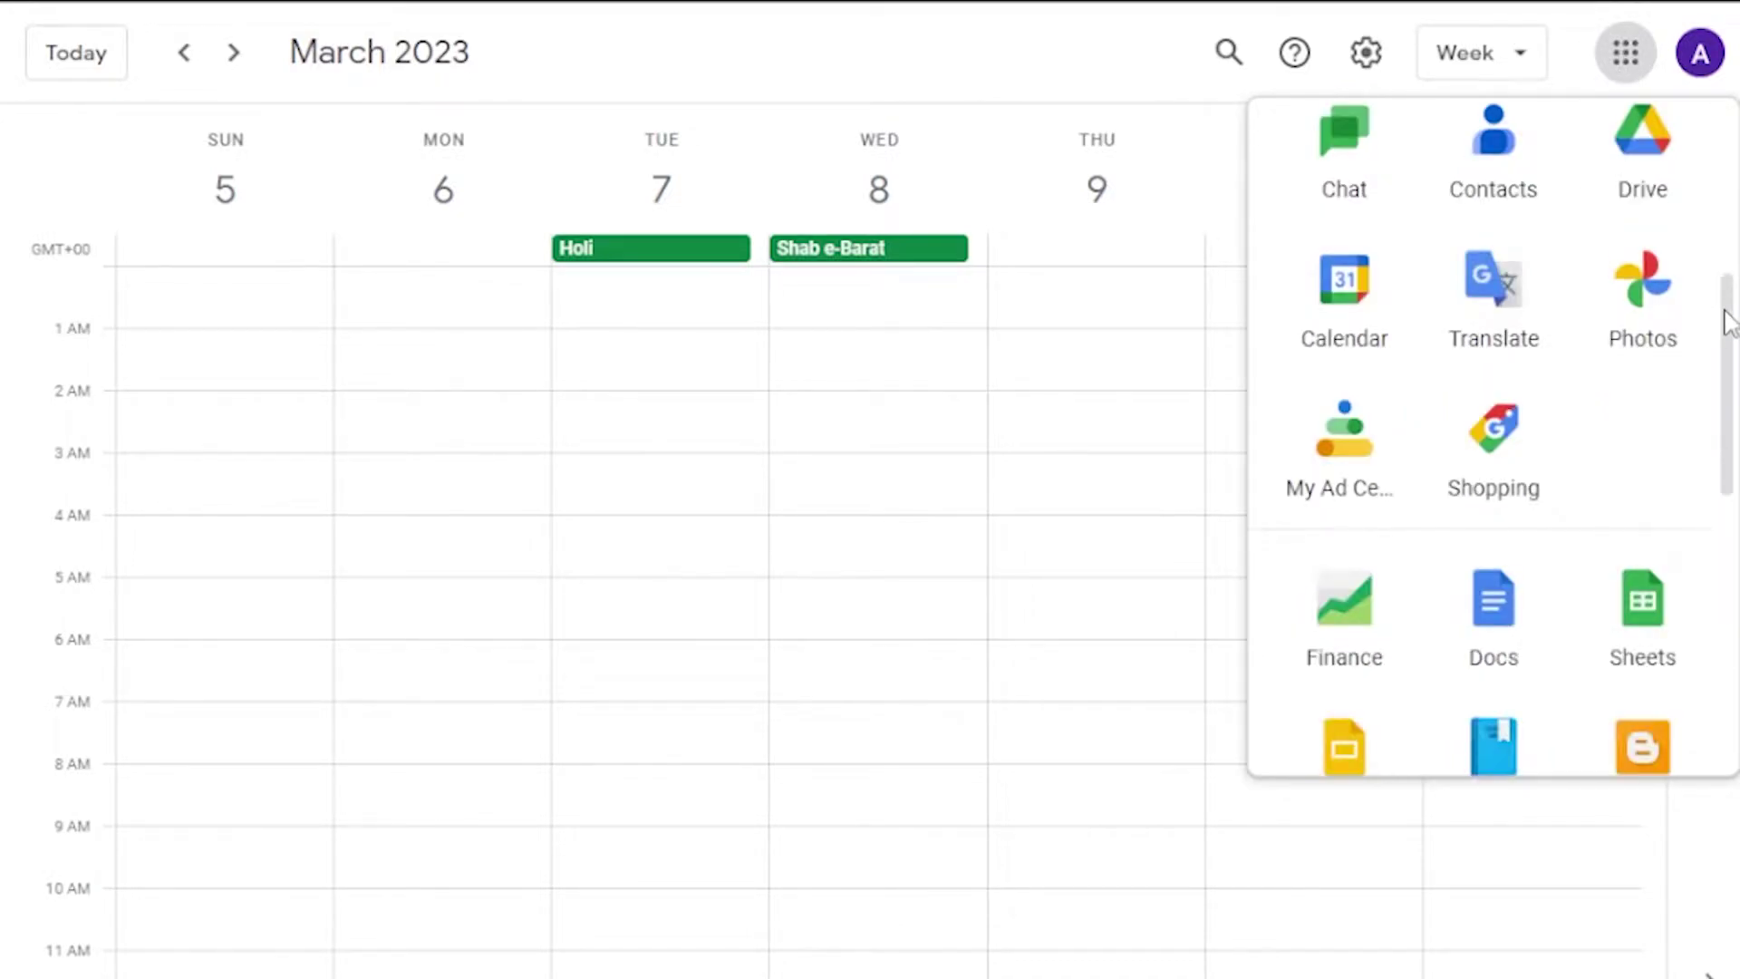
pyautogui.click(1339, 308)
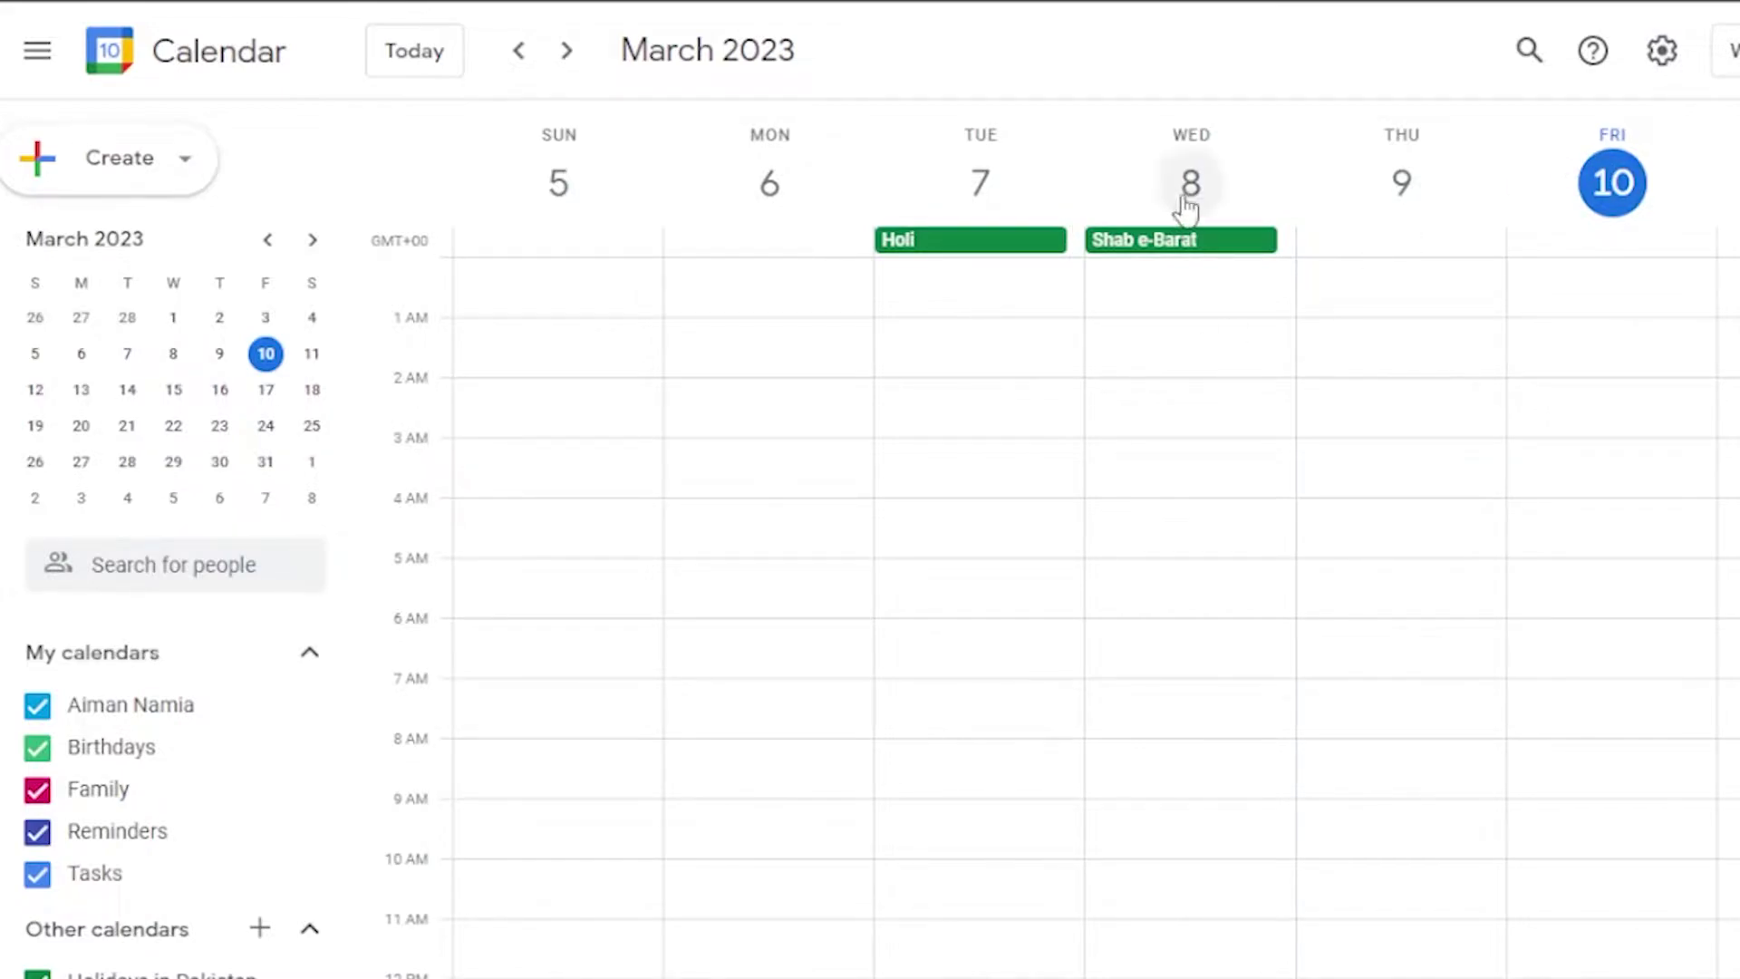
# Look over the full range of hours in the week view for March 5 to 11, 2023
pyautogui.scroll(-8, 1088, 598)
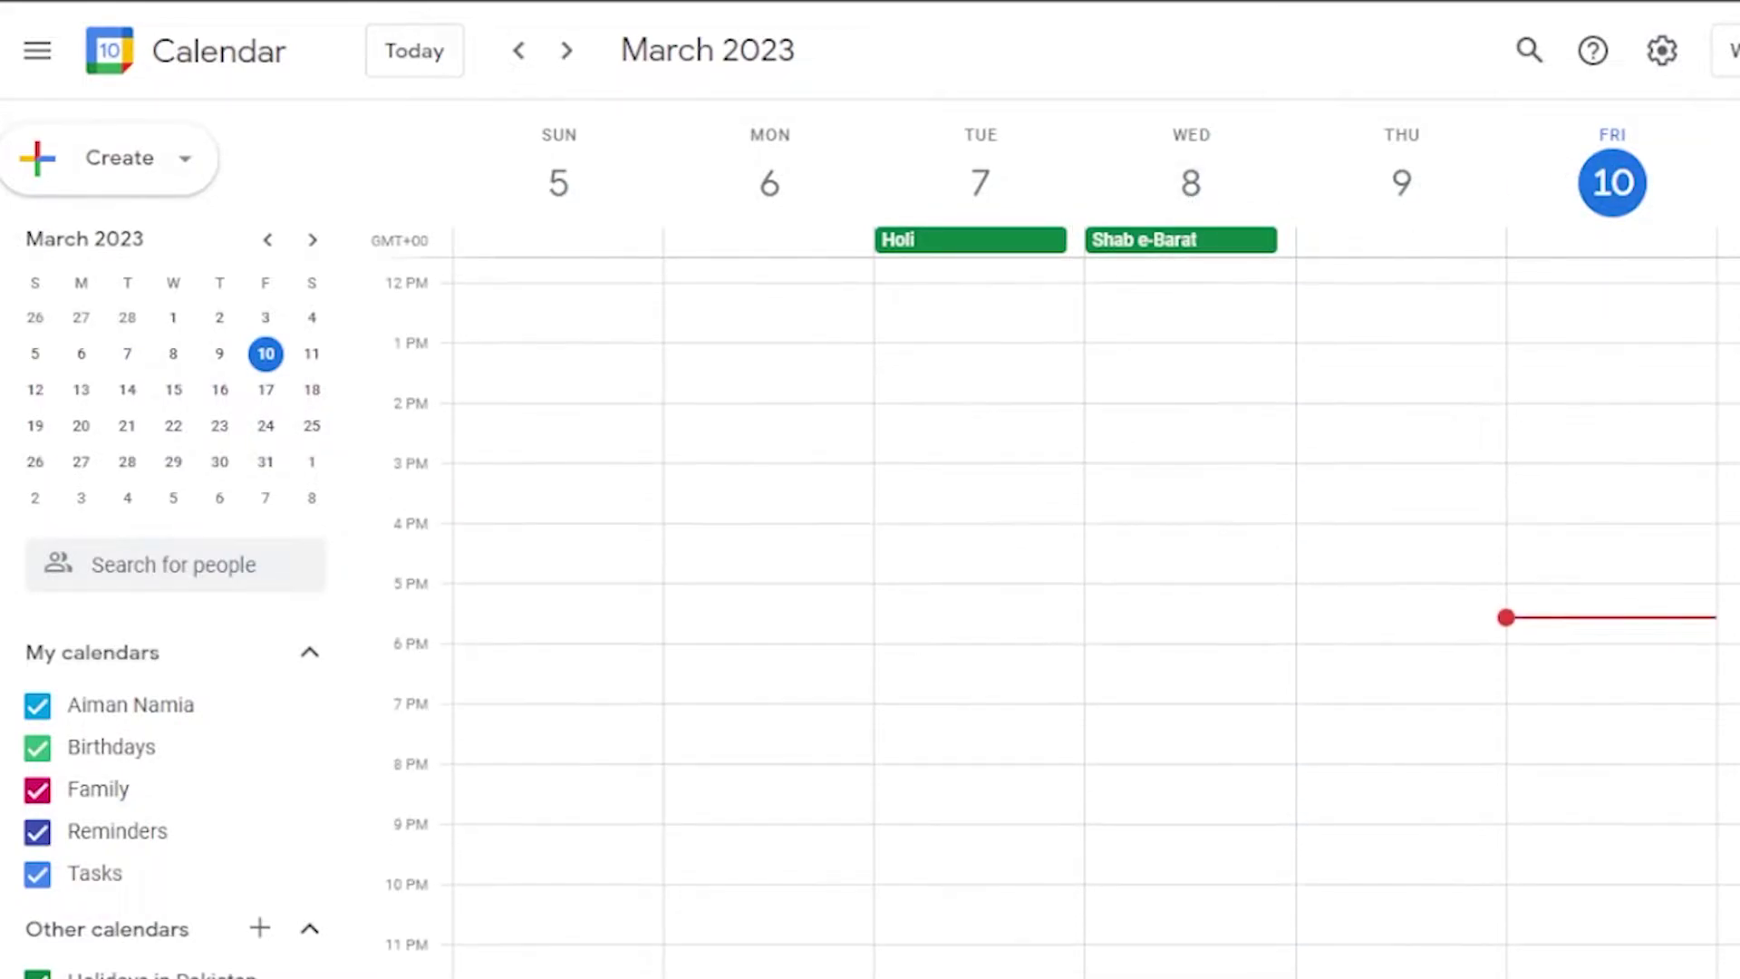
pyautogui.scroll(8, 1087, 598)
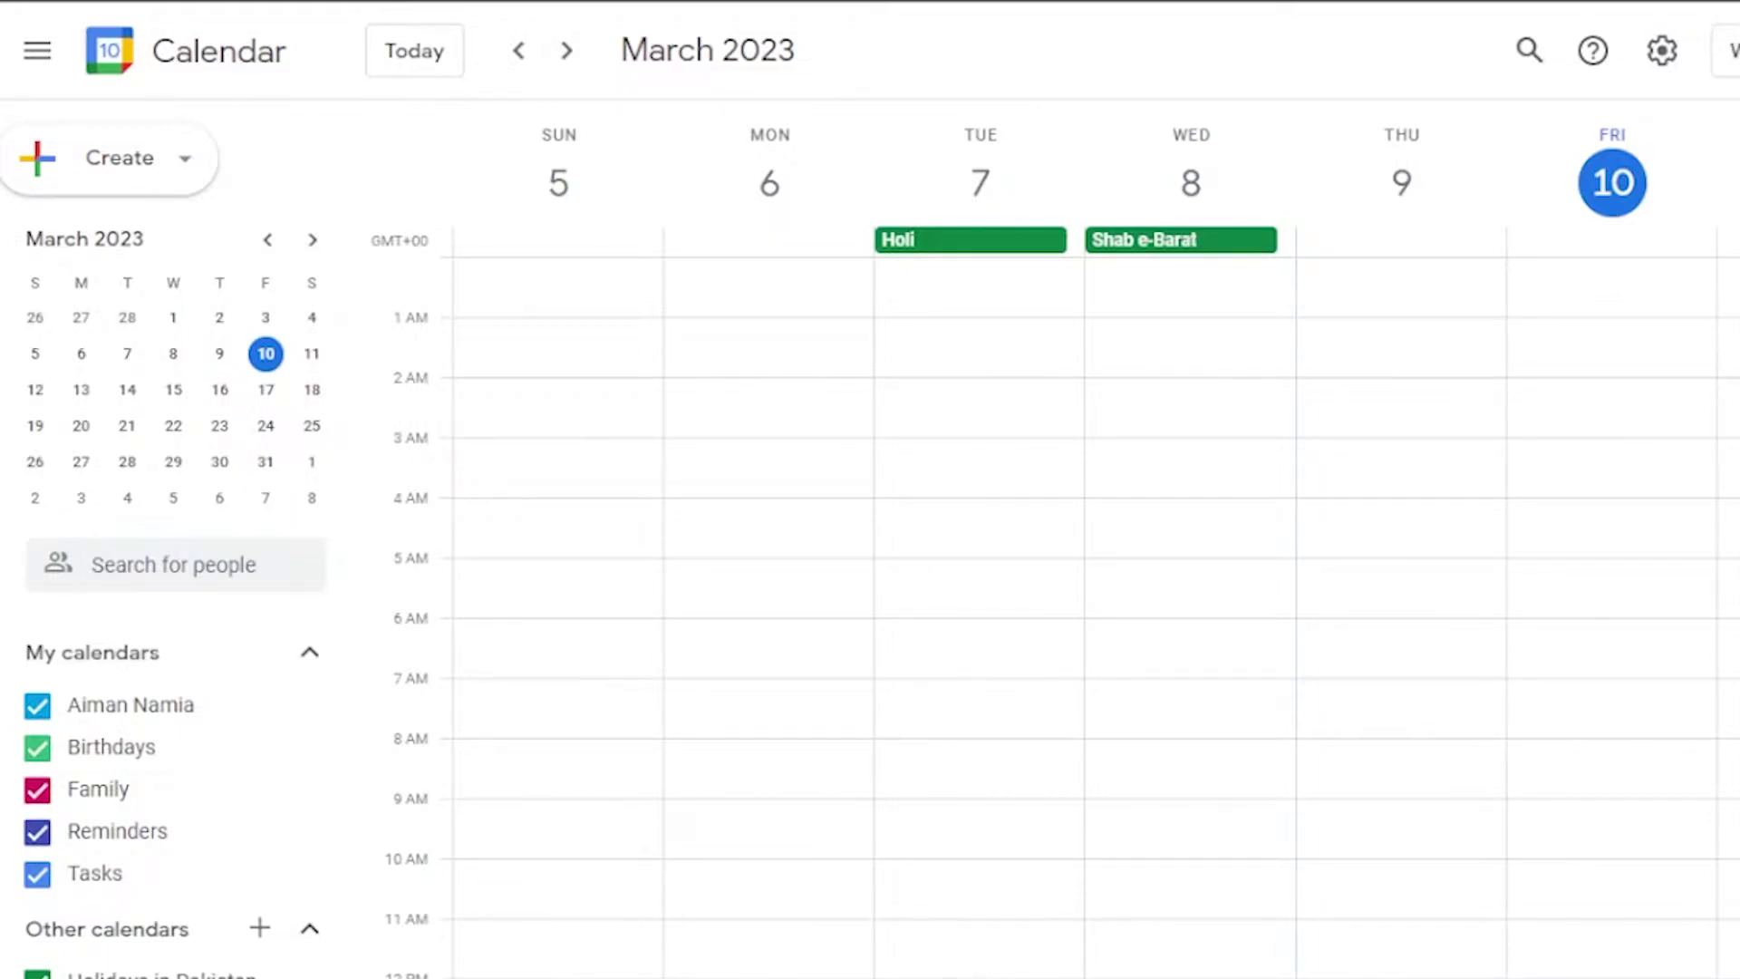
pyautogui.scroll(-8, 1060, 616)
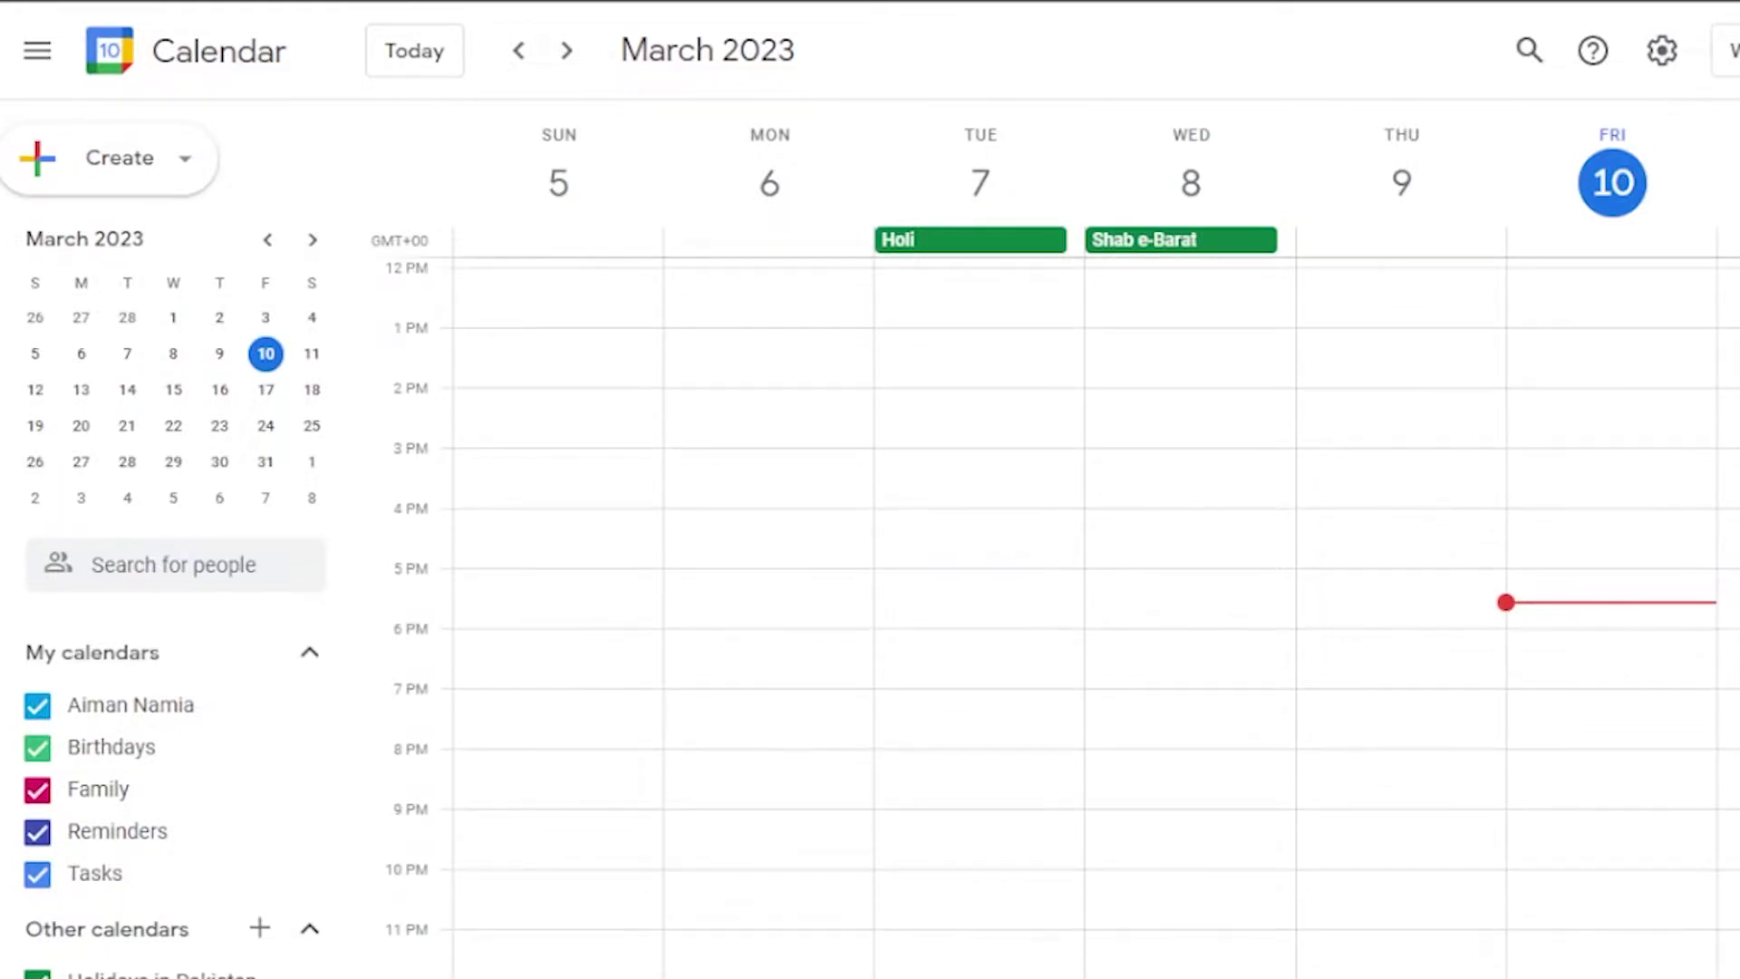
pyautogui.scroll(8, 1060, 617)
pyautogui.scroll(-8, 1061, 616)
pyautogui.scroll(8, 1060, 617)
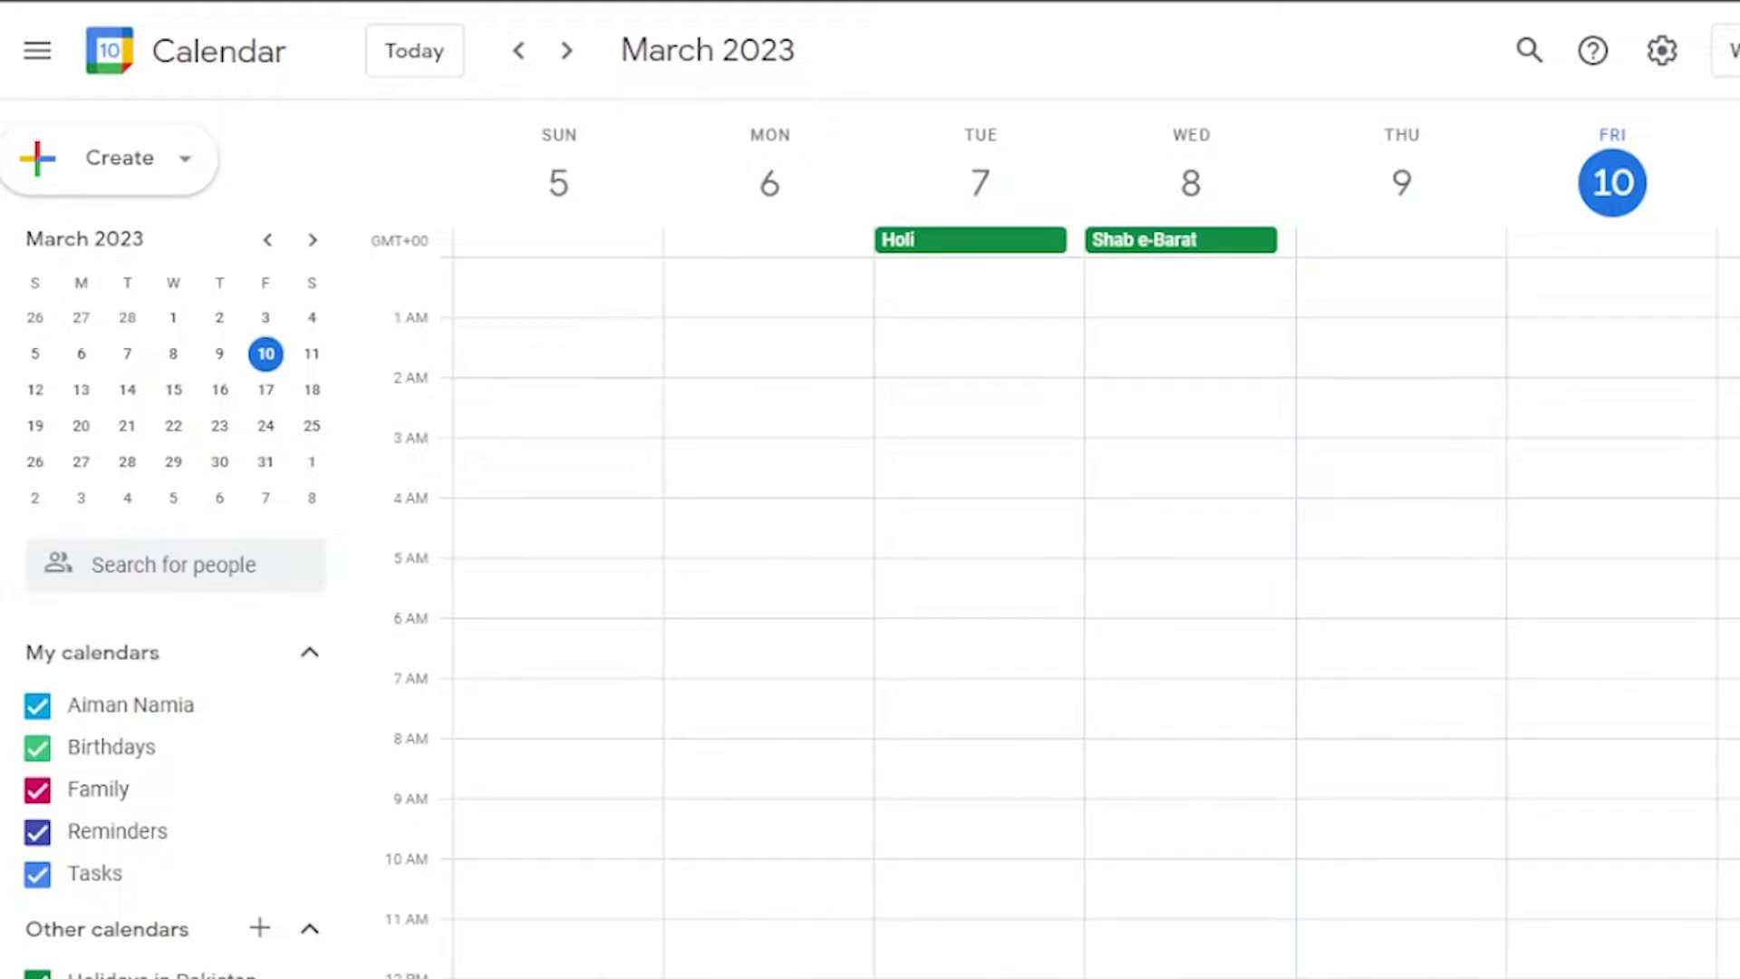
pyautogui.scroll(-8, 1088, 616)
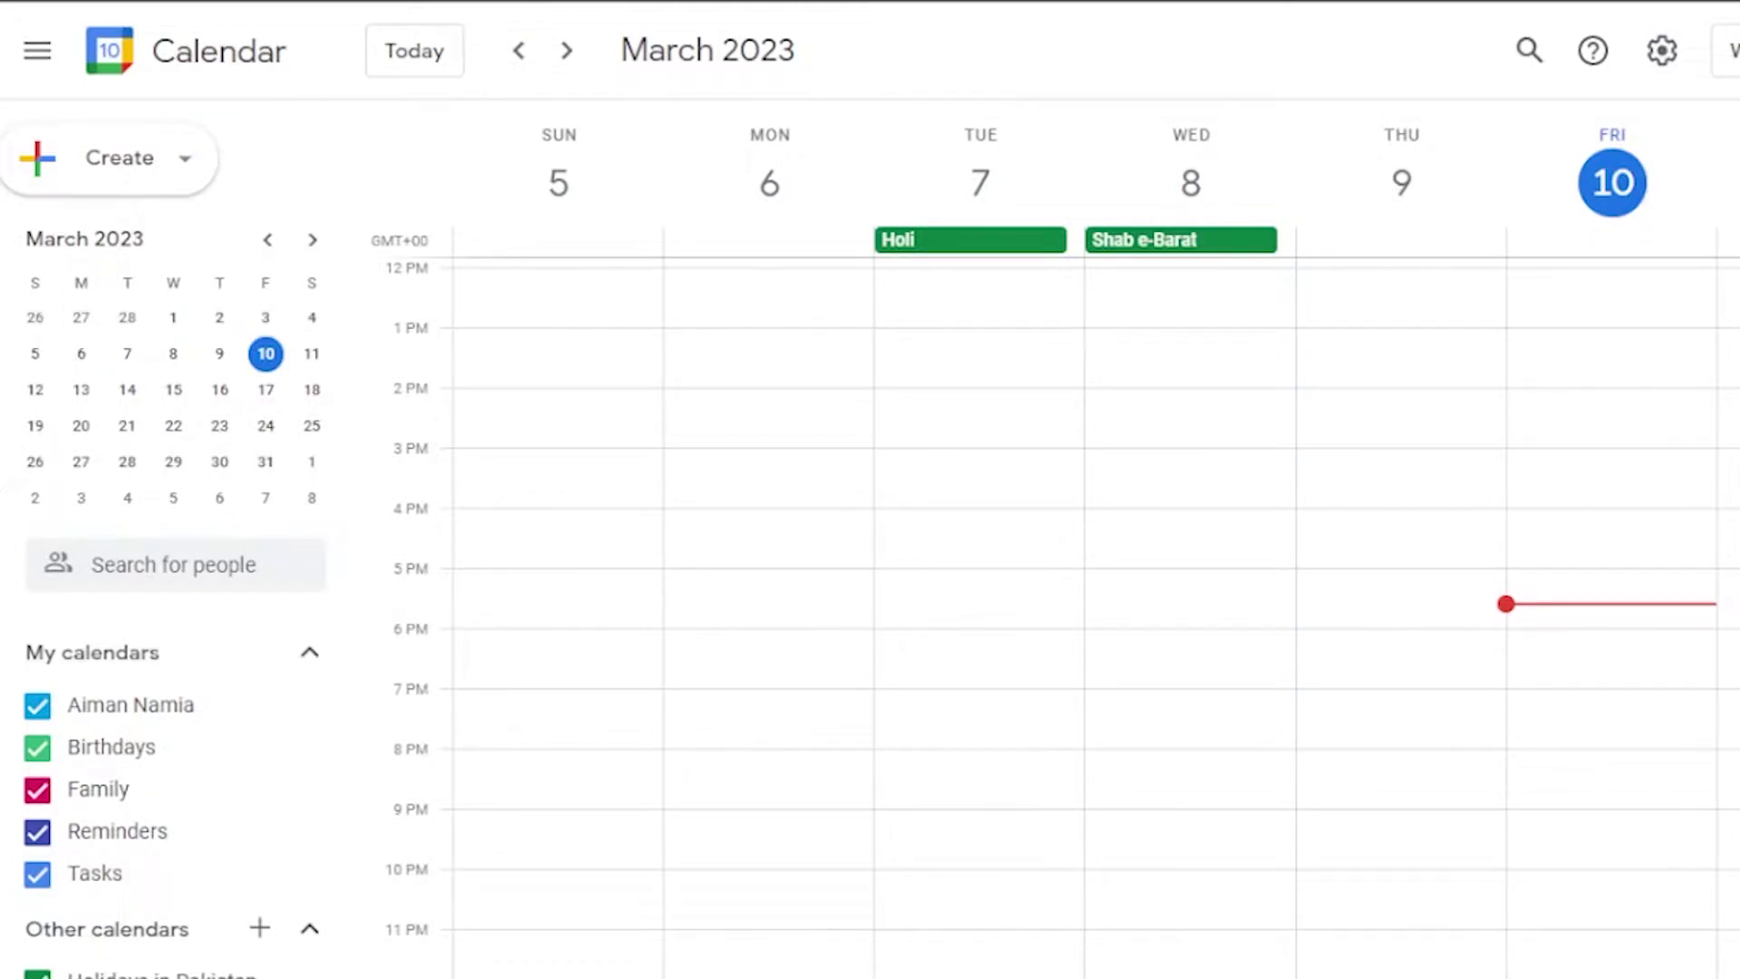
pyautogui.scroll(8, 1063, 610)
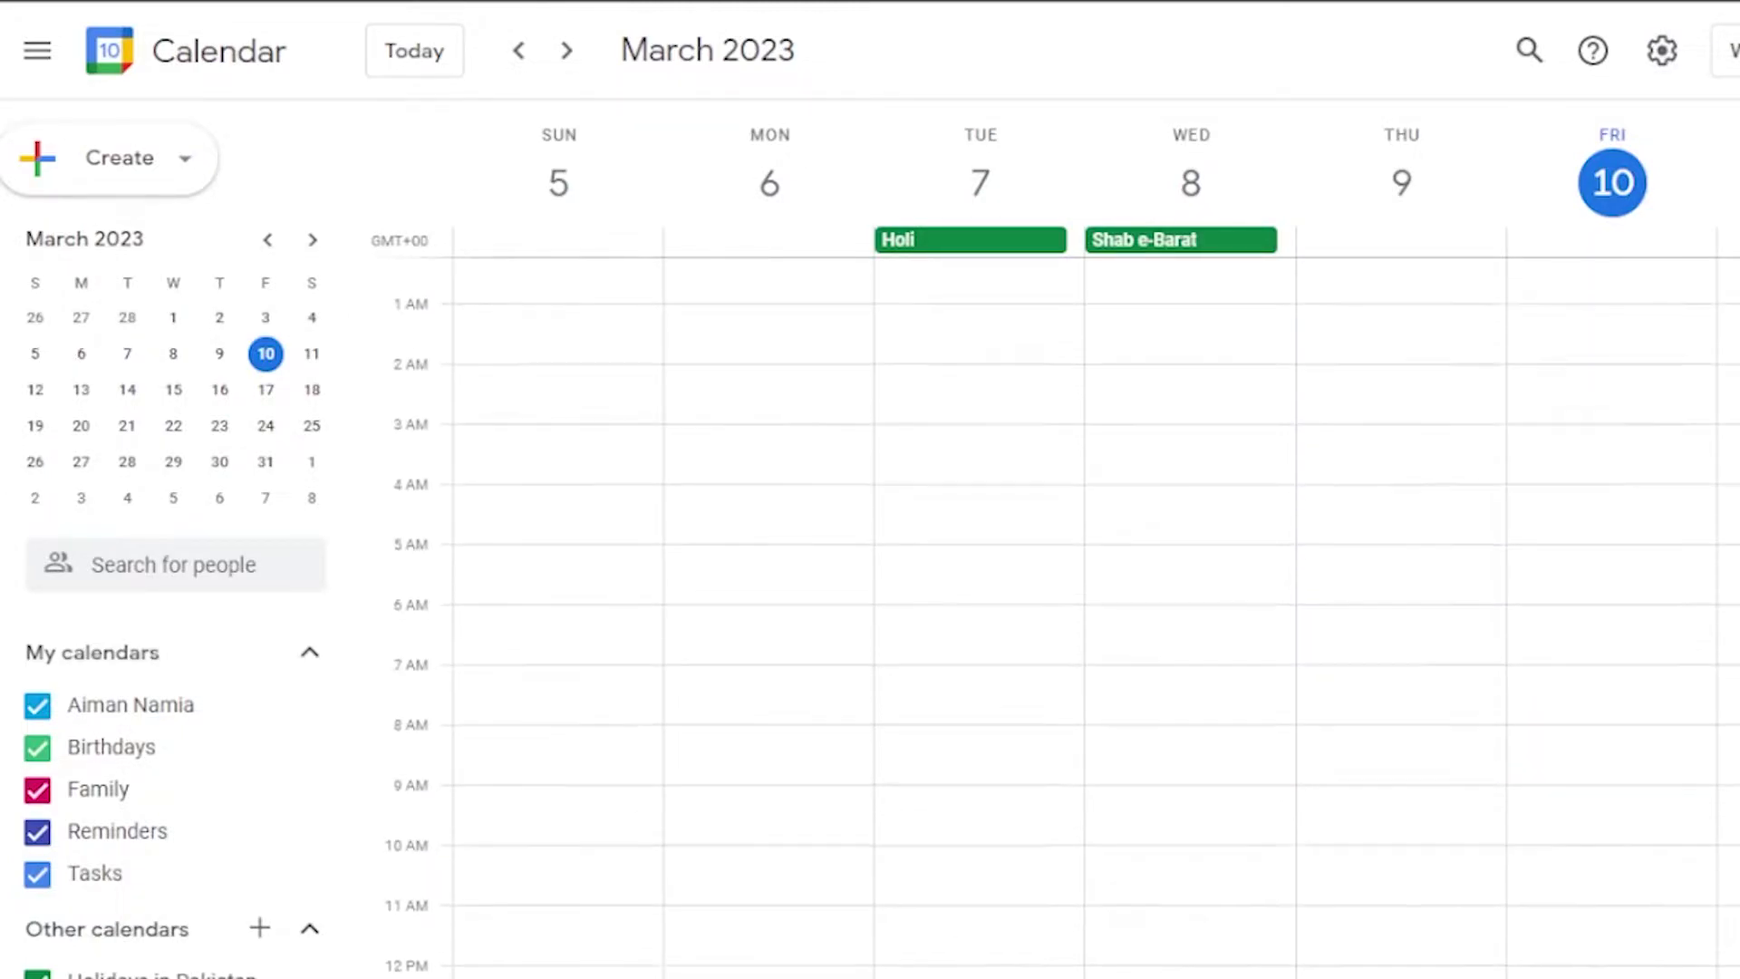
pyautogui.scroll(-8, 1063, 616)
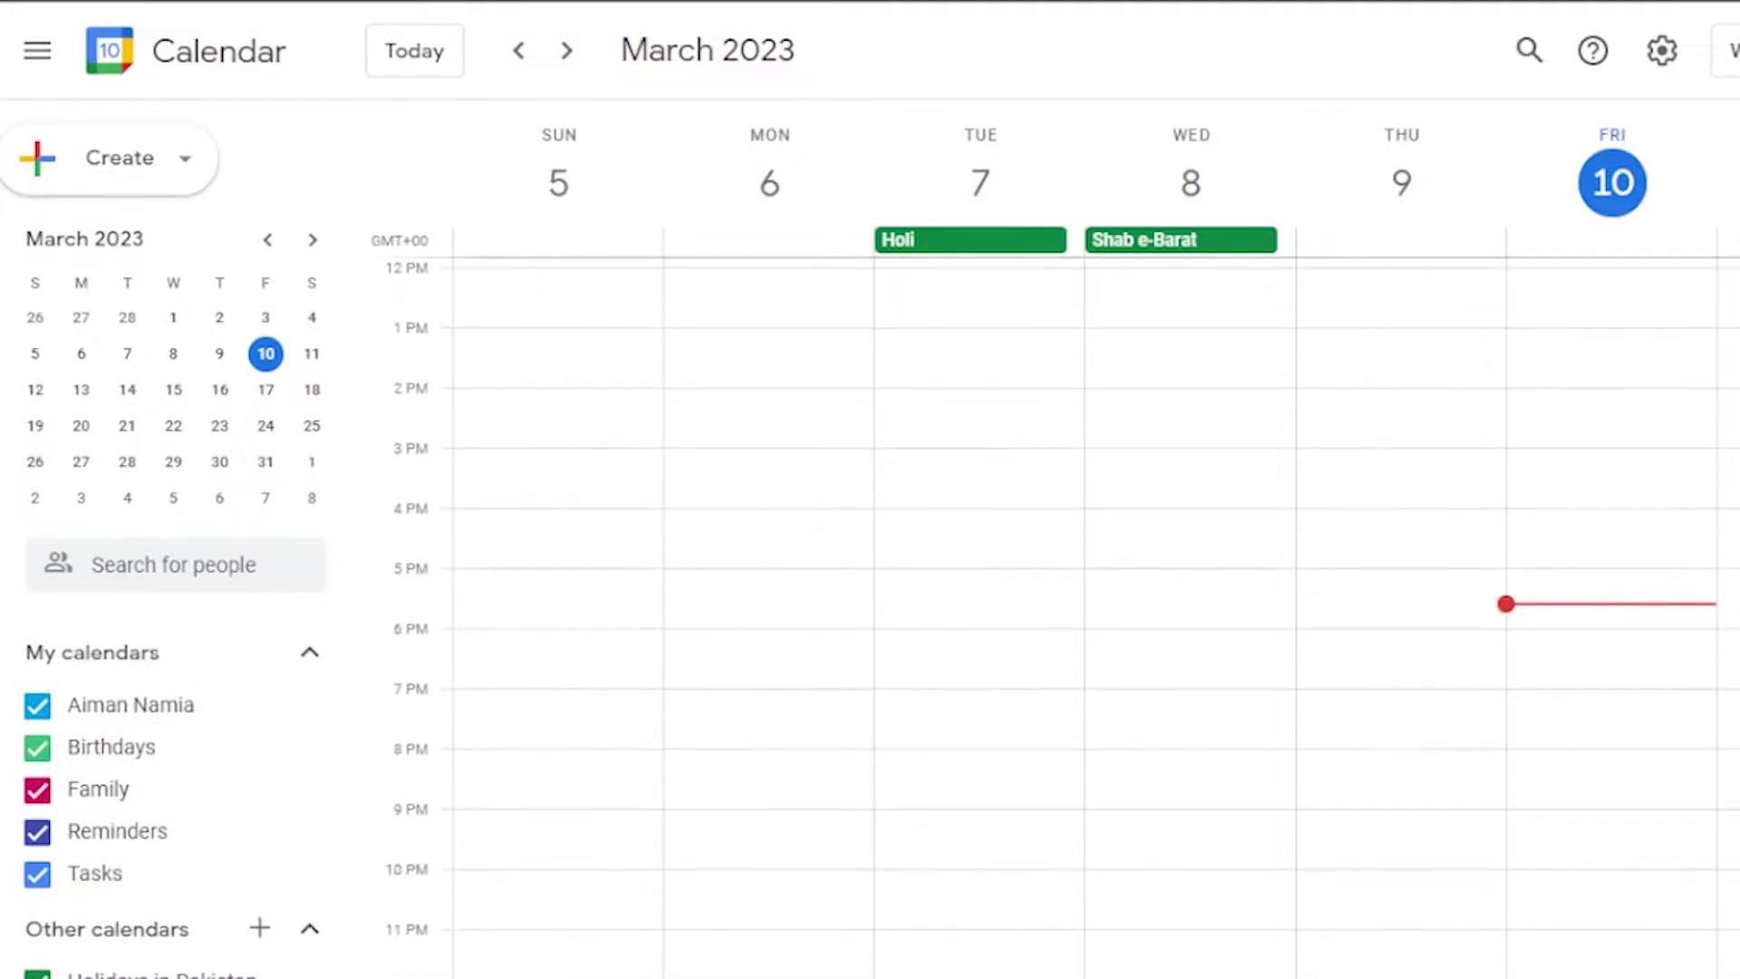
pyautogui.scroll(8, 1063, 616)
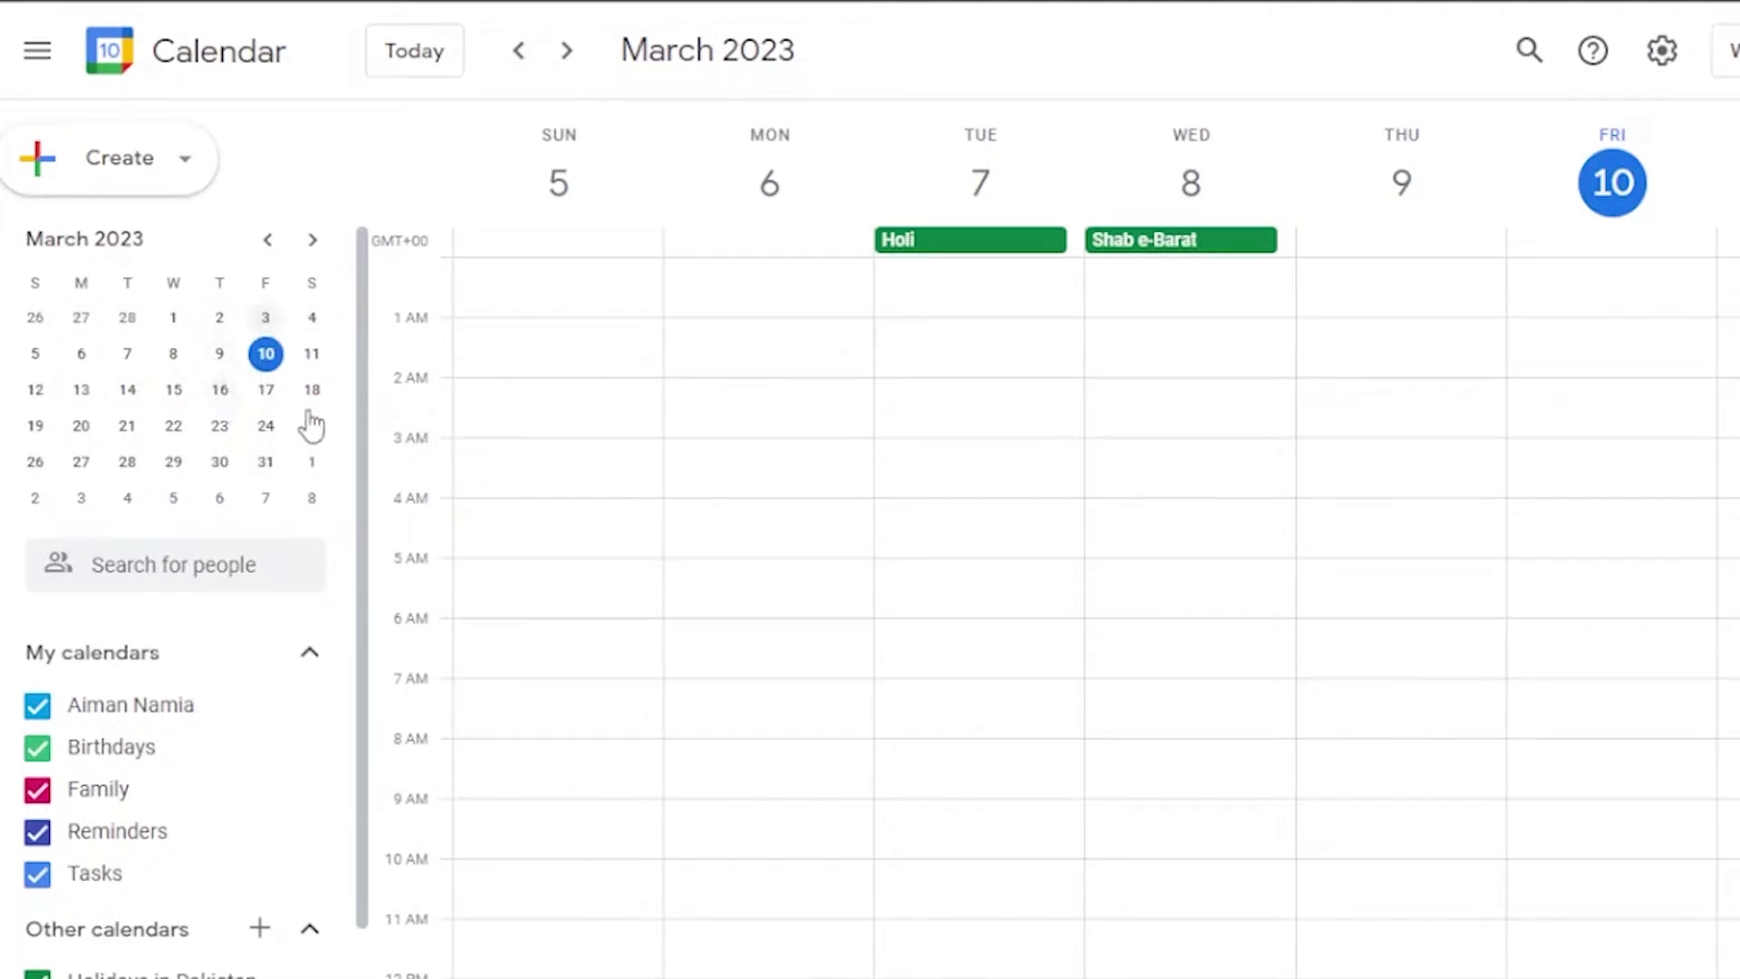
# Browse the mini calendar ahead to May 2023 and return it to March 2023
pyautogui.click(313, 241)
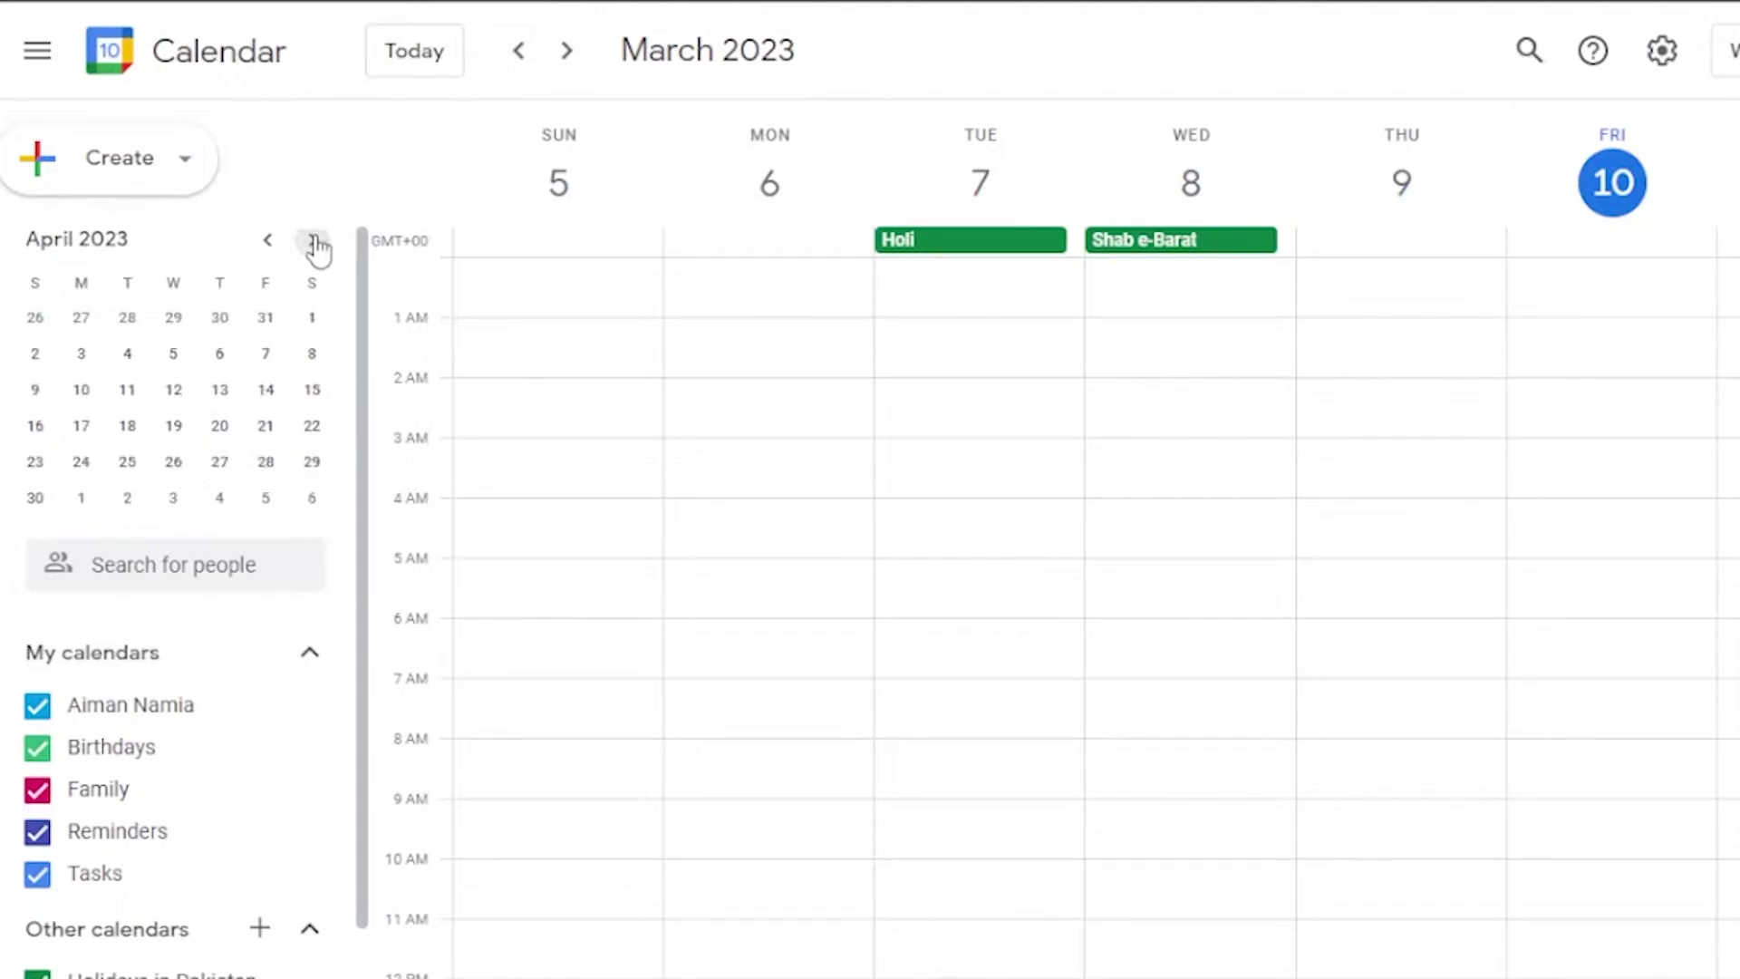
pyautogui.click(314, 242)
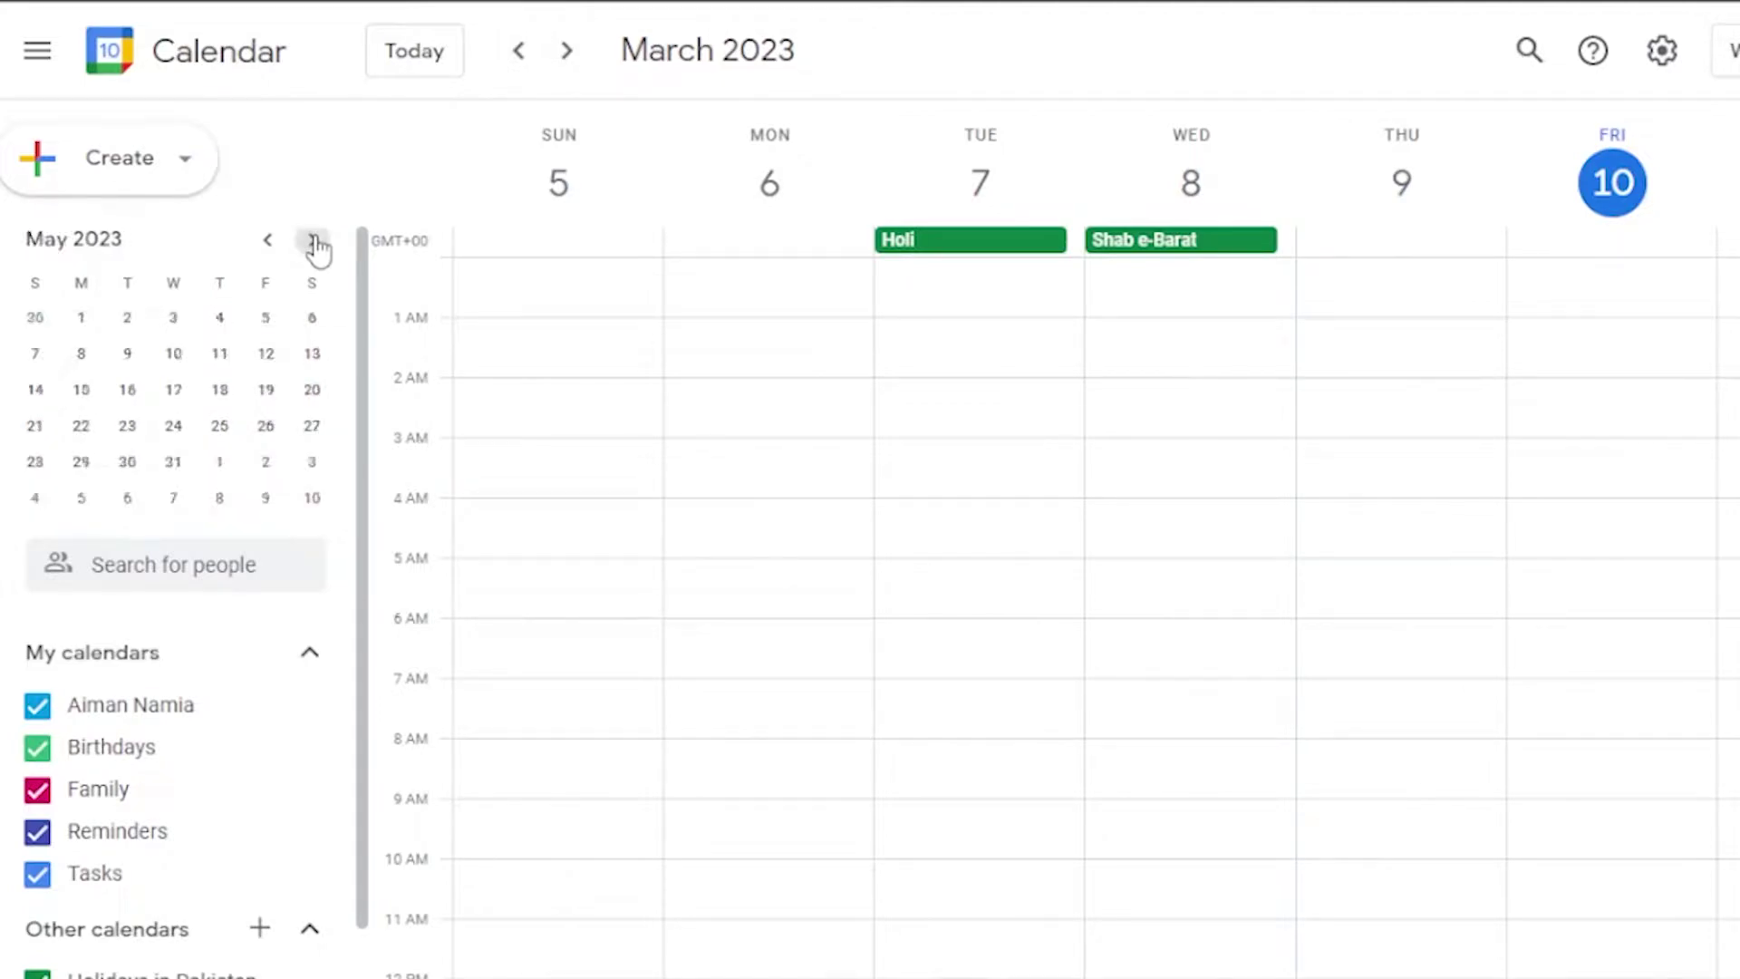
pyautogui.doubleClick(266, 241)
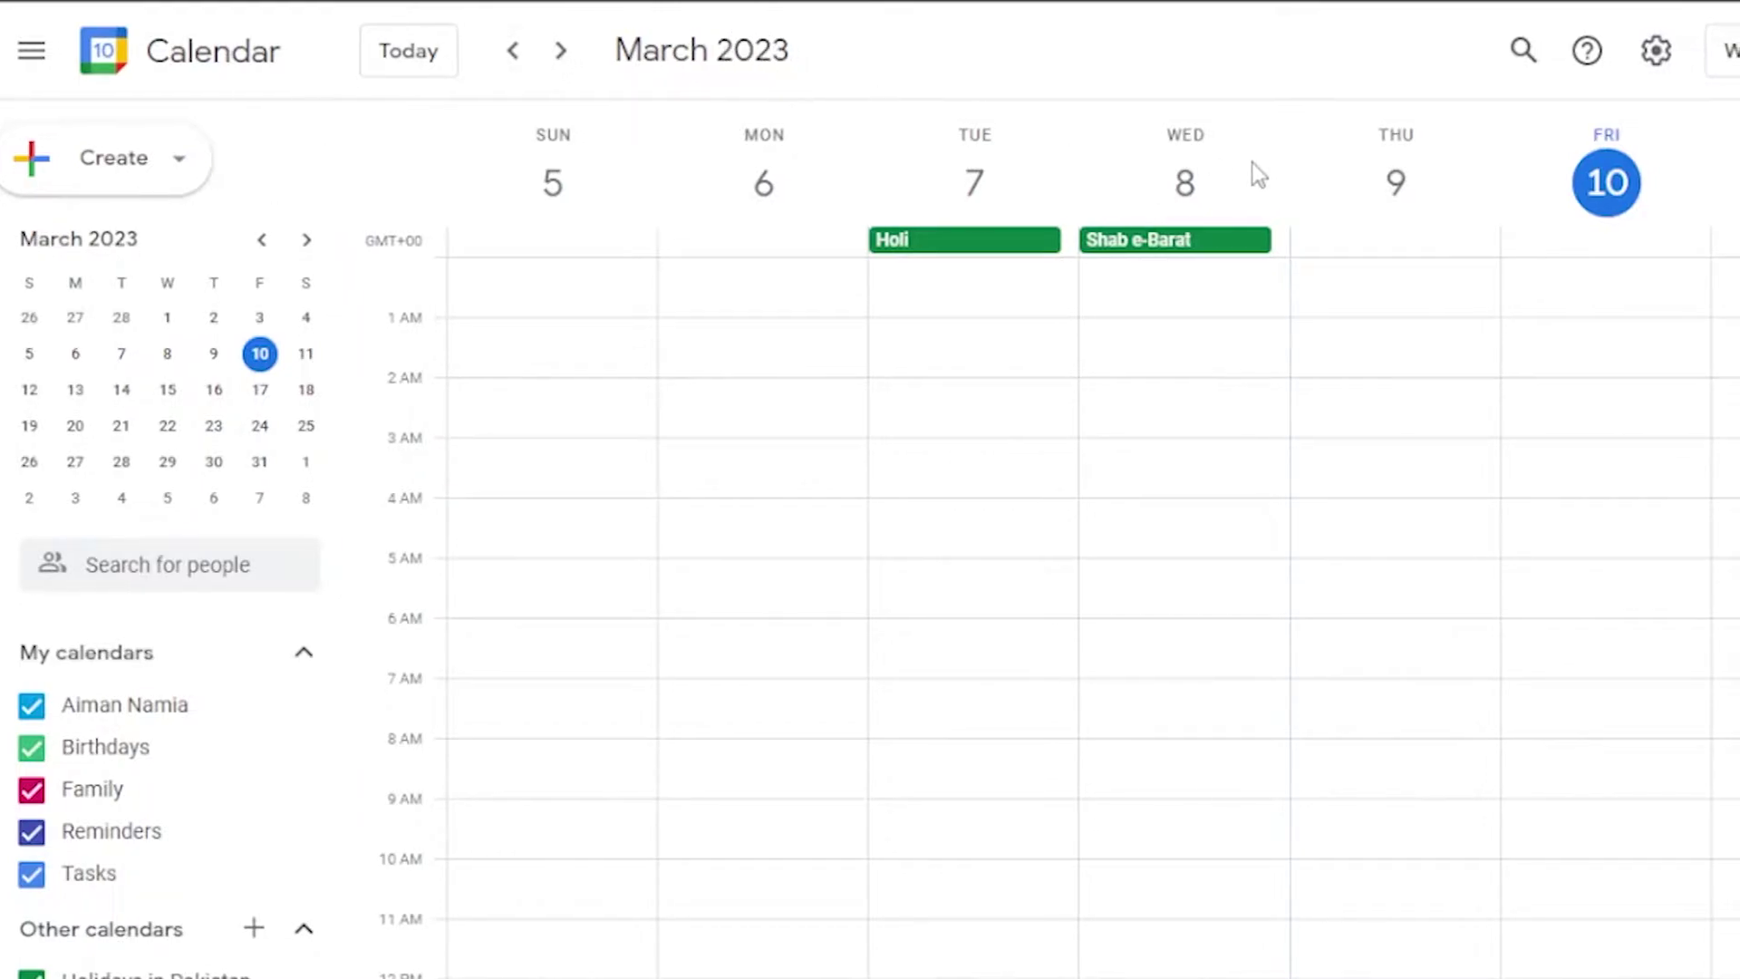
# Show the calendar in the Year view and switch it to the Month view
pyautogui.click(1612, 57)
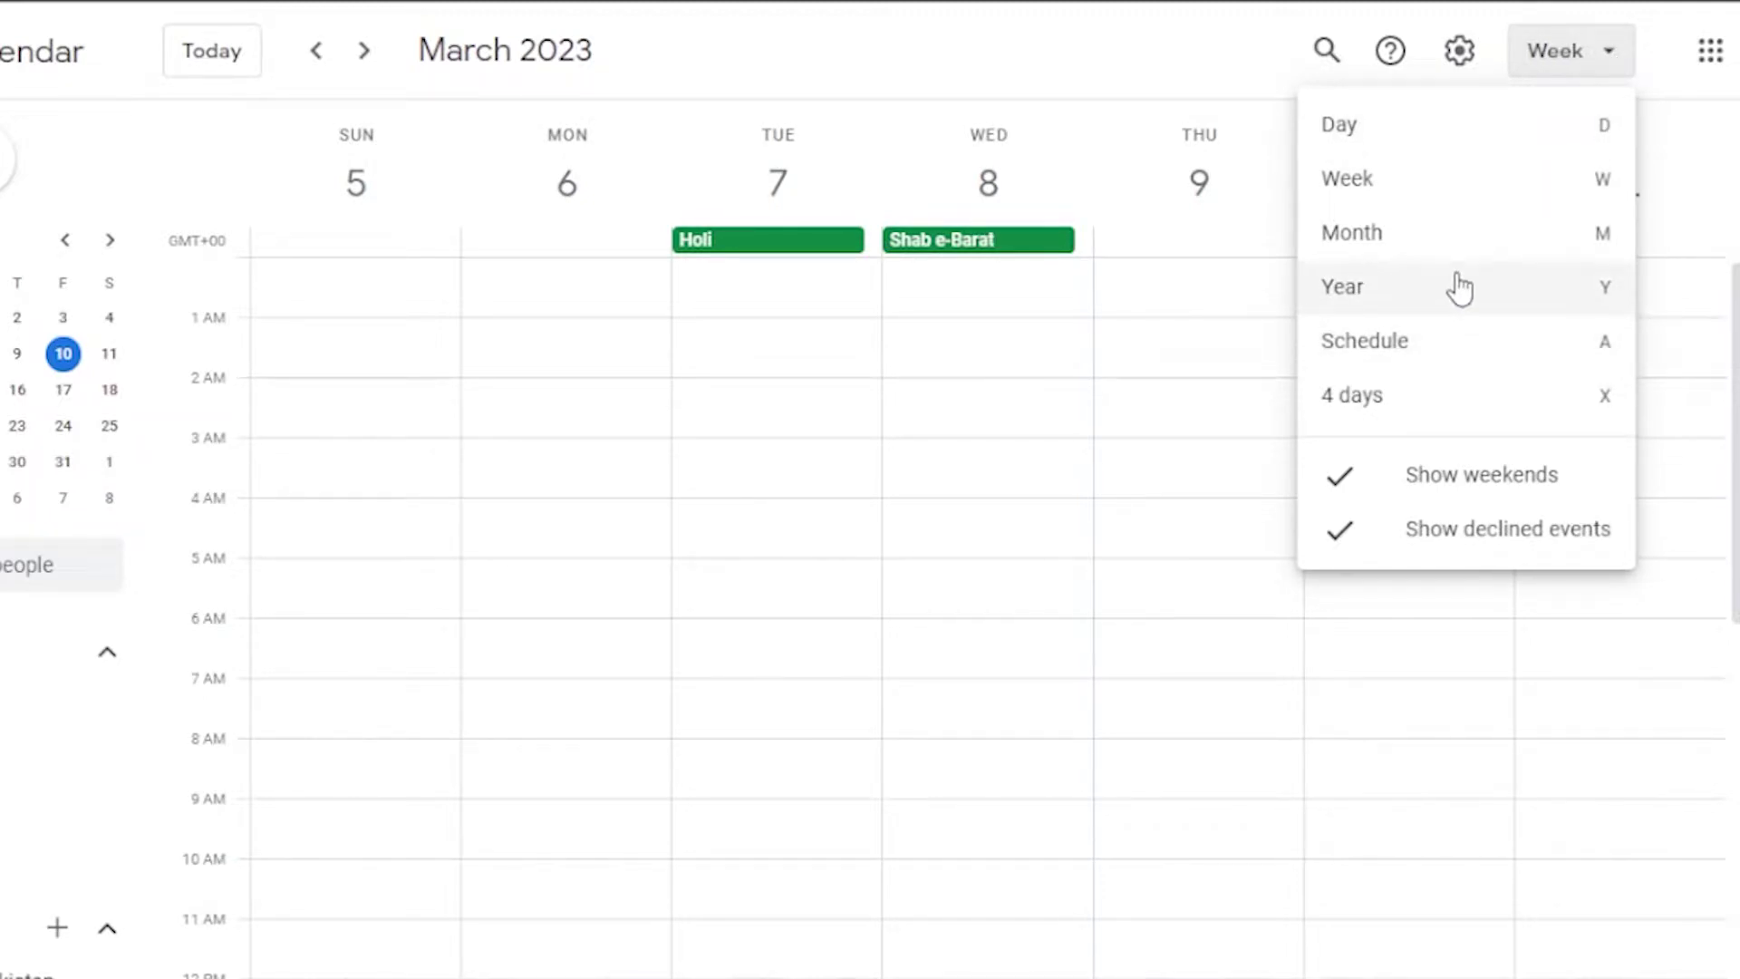
pyautogui.press('Escape')
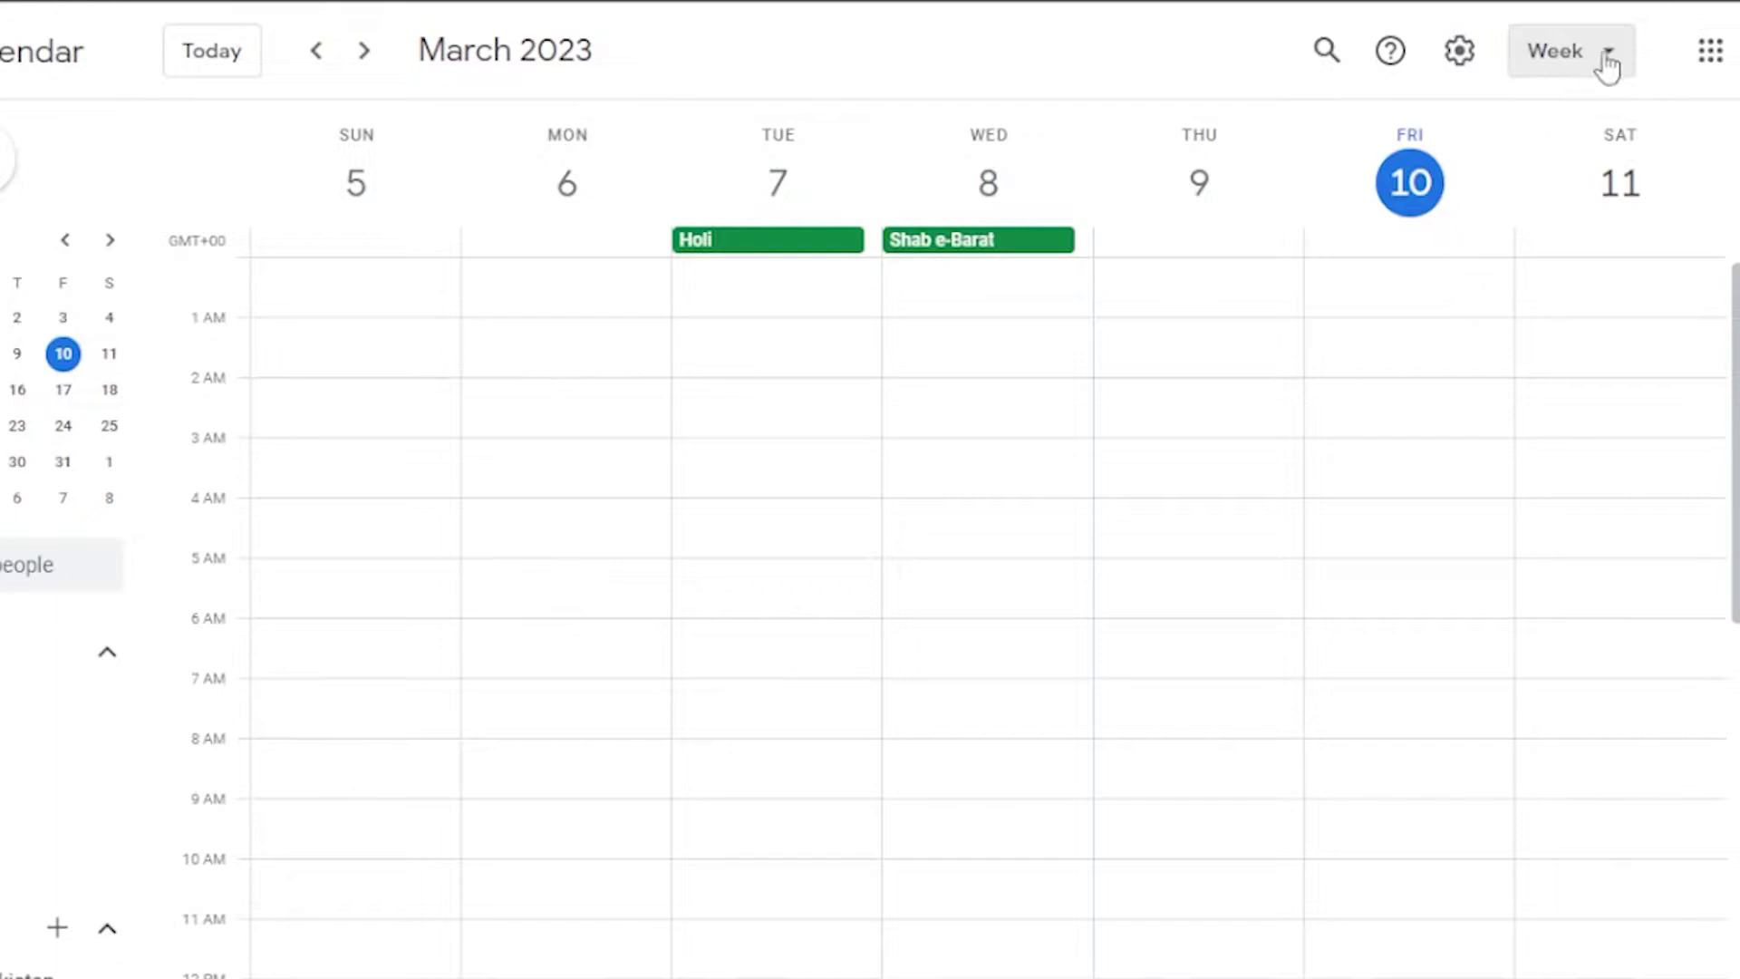
pyautogui.click(1606, 63)
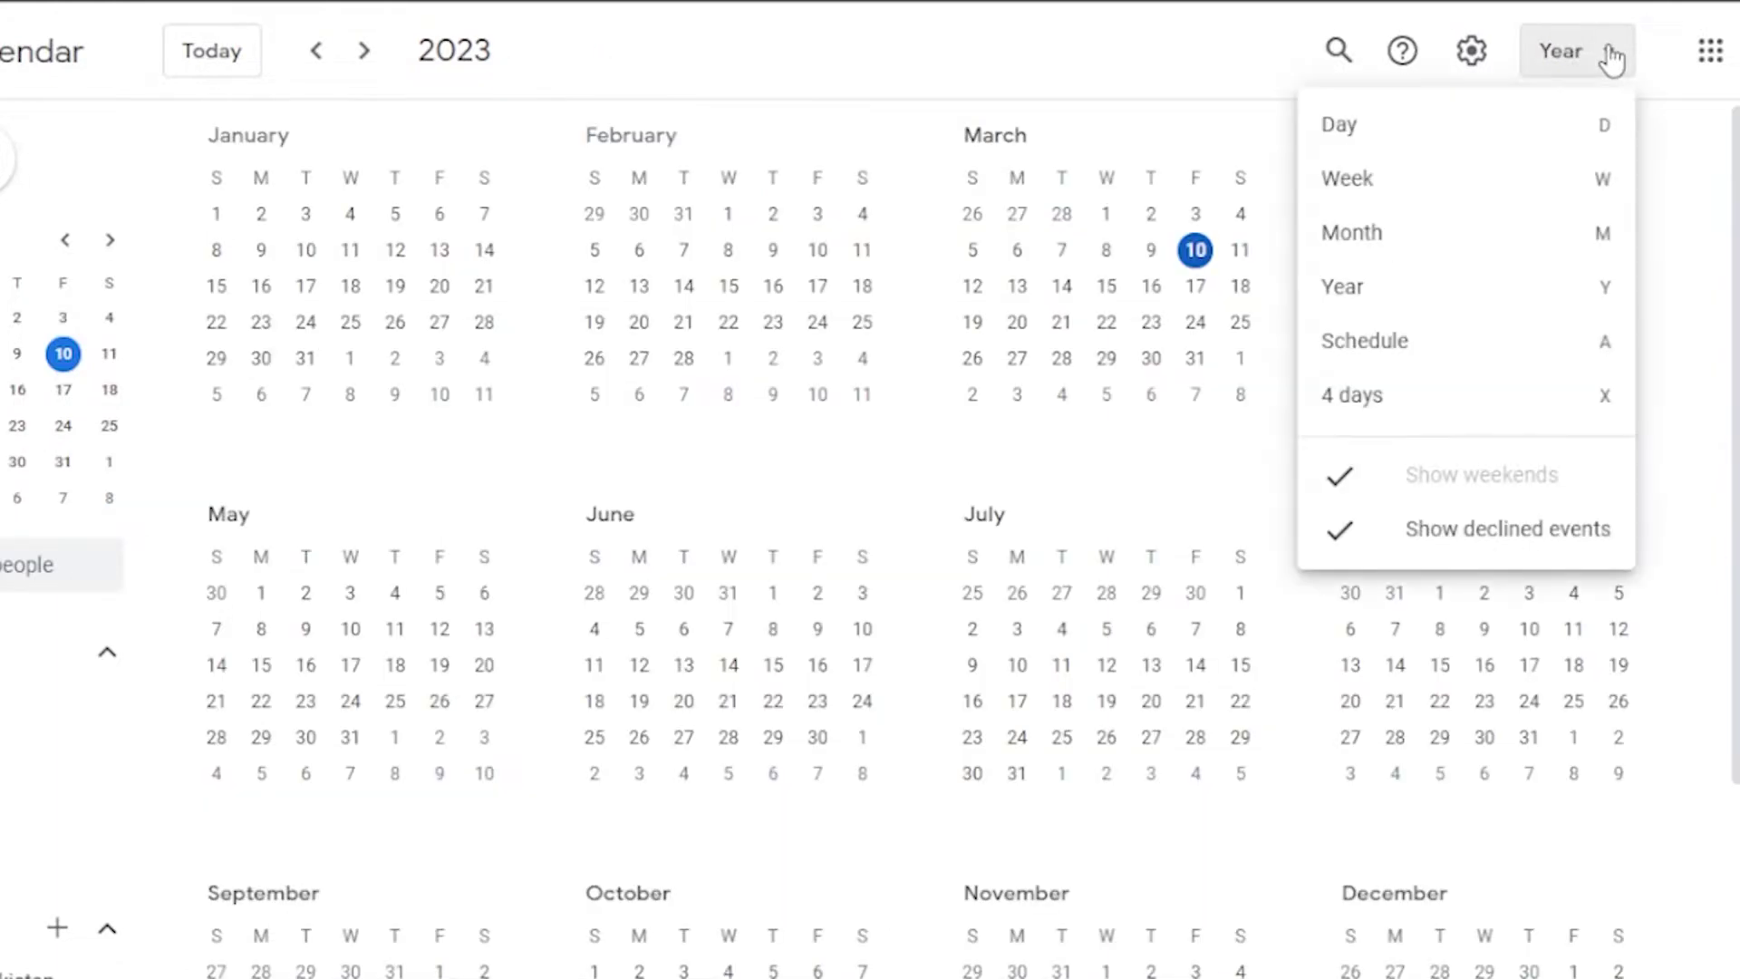
pyautogui.click(1441, 231)
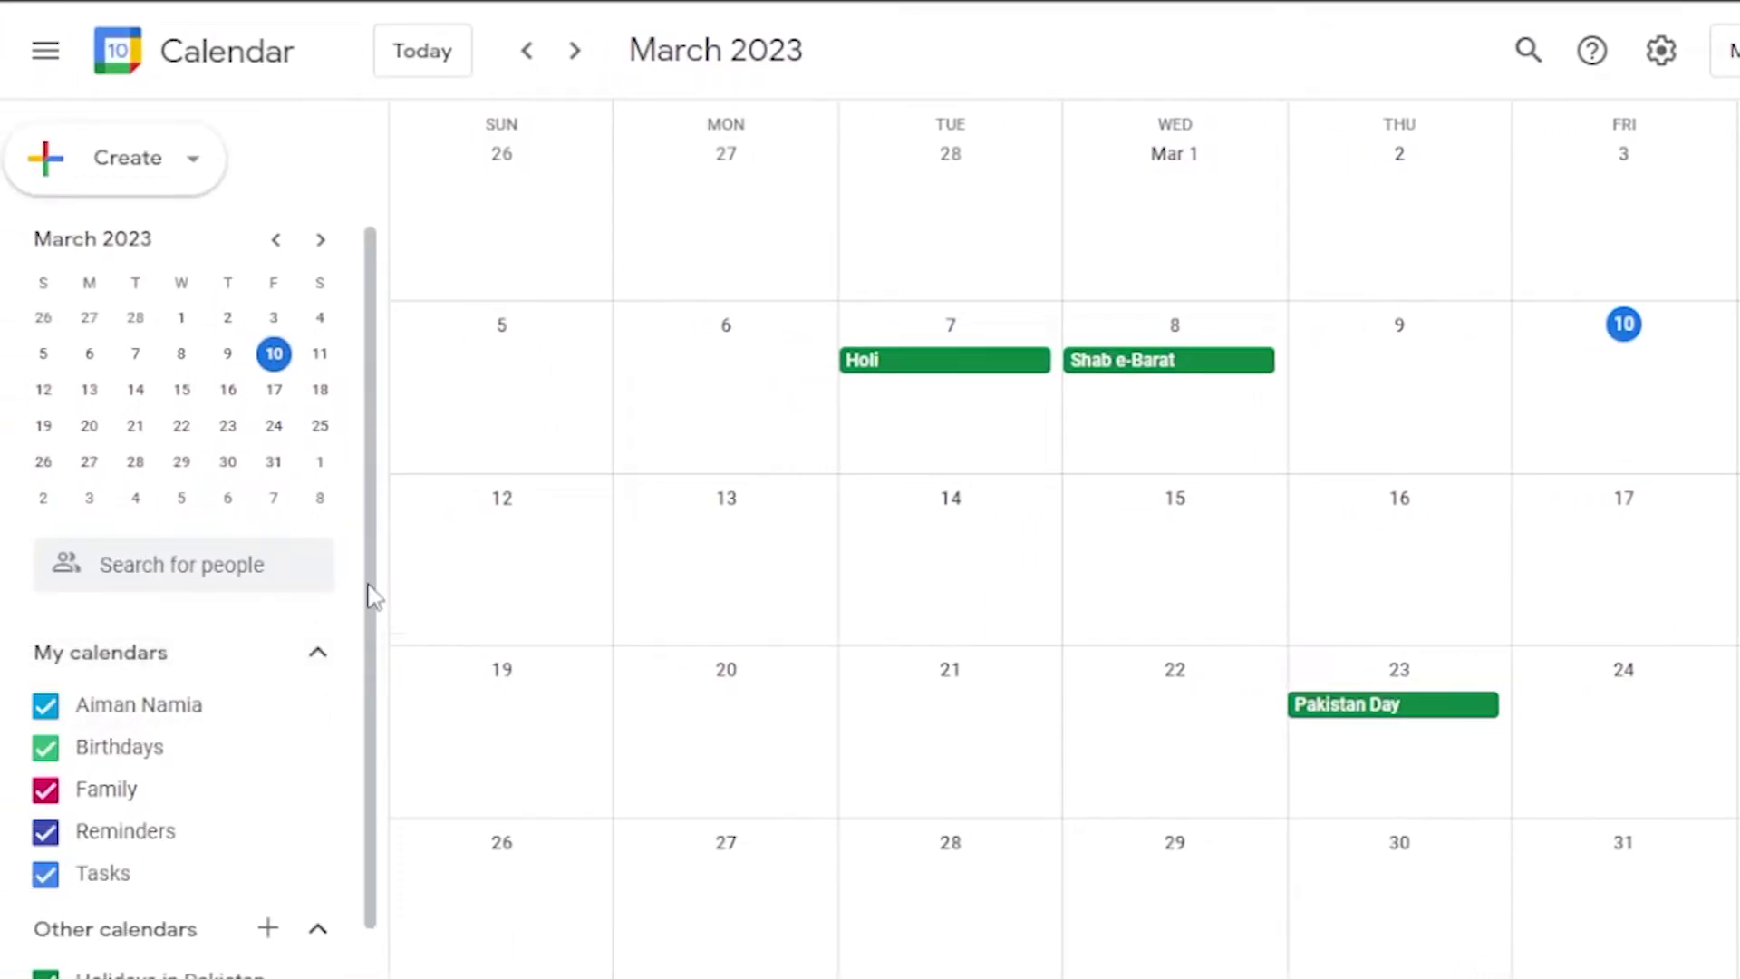
# Create a new event titled "birthday" and set its date to Thursday, March 23
pyautogui.moveTo(364, 603); pyautogui.dragTo(364, 820)
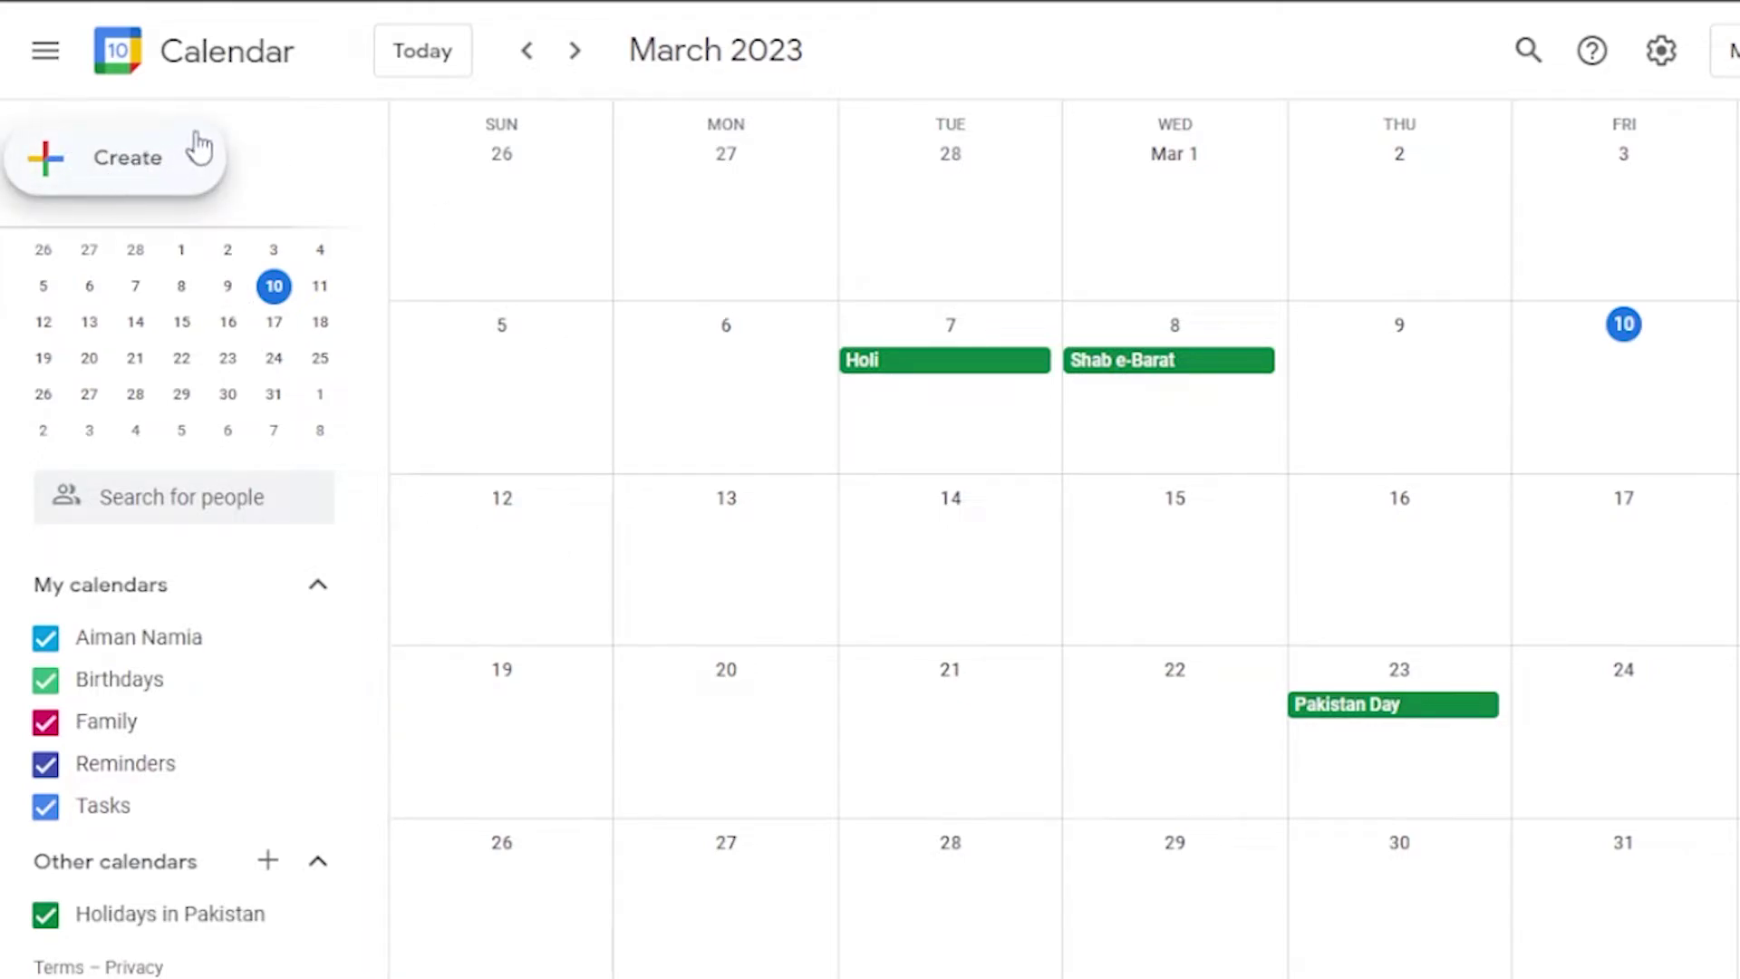
pyautogui.click(195, 161)
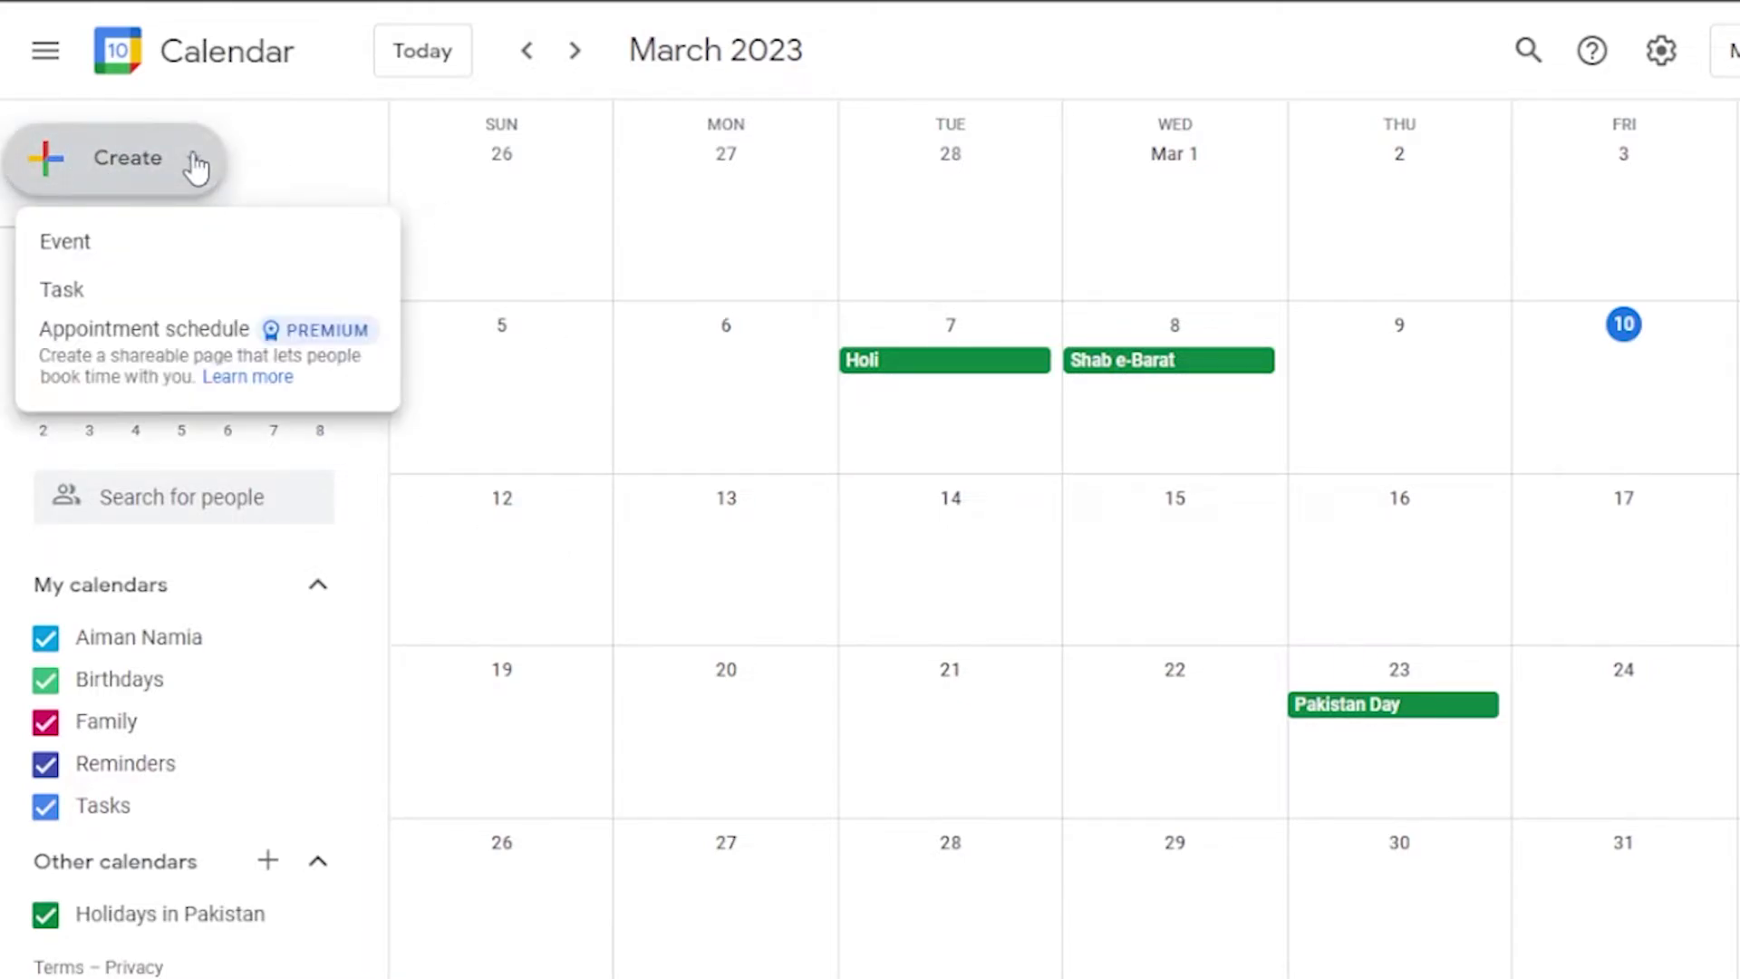
pyautogui.click(157, 254)
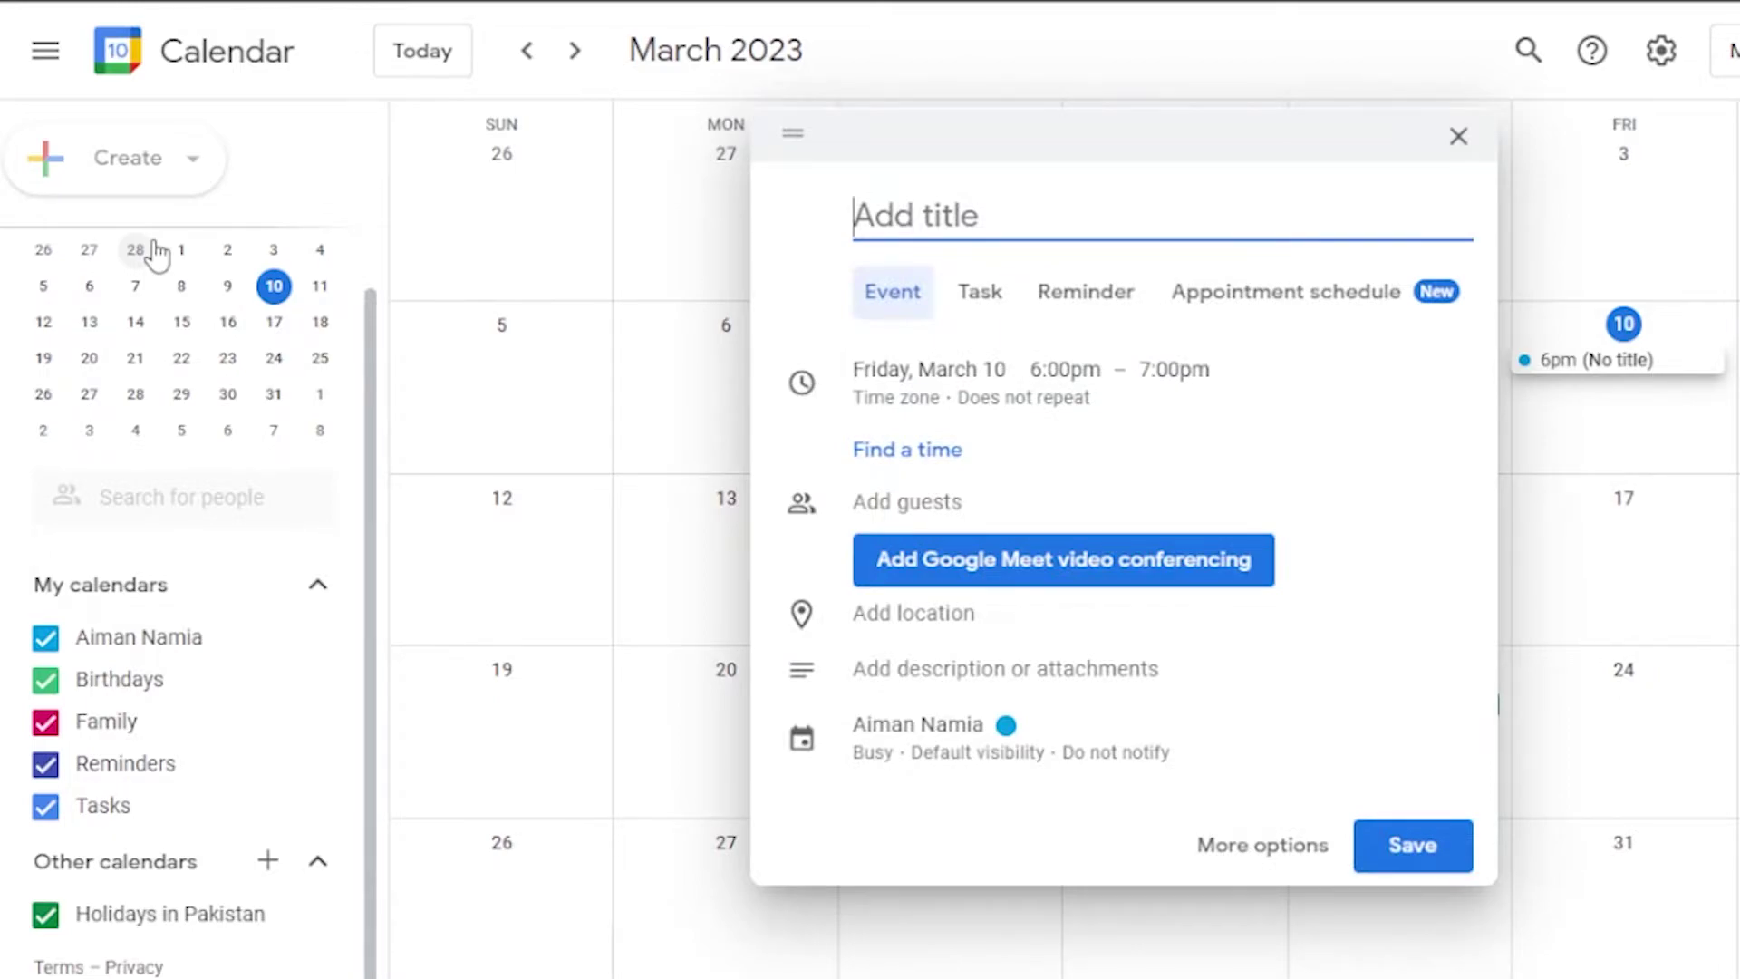
pyautogui.write('bi')
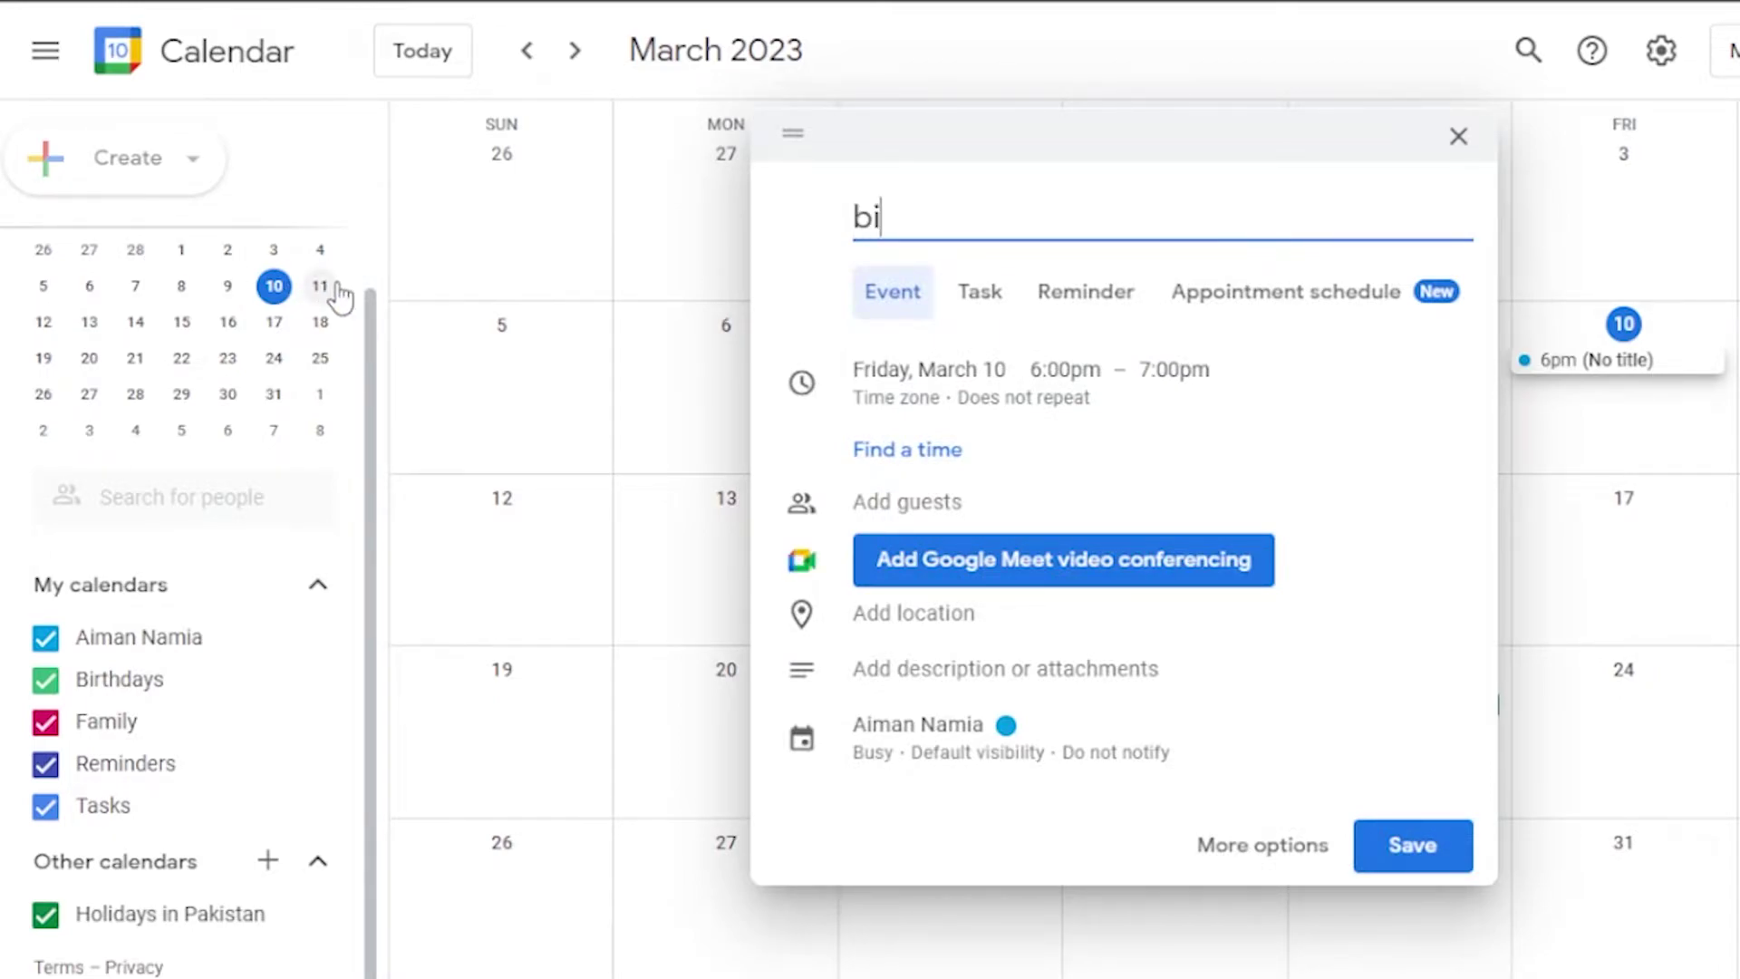
pyautogui.write('rthday')
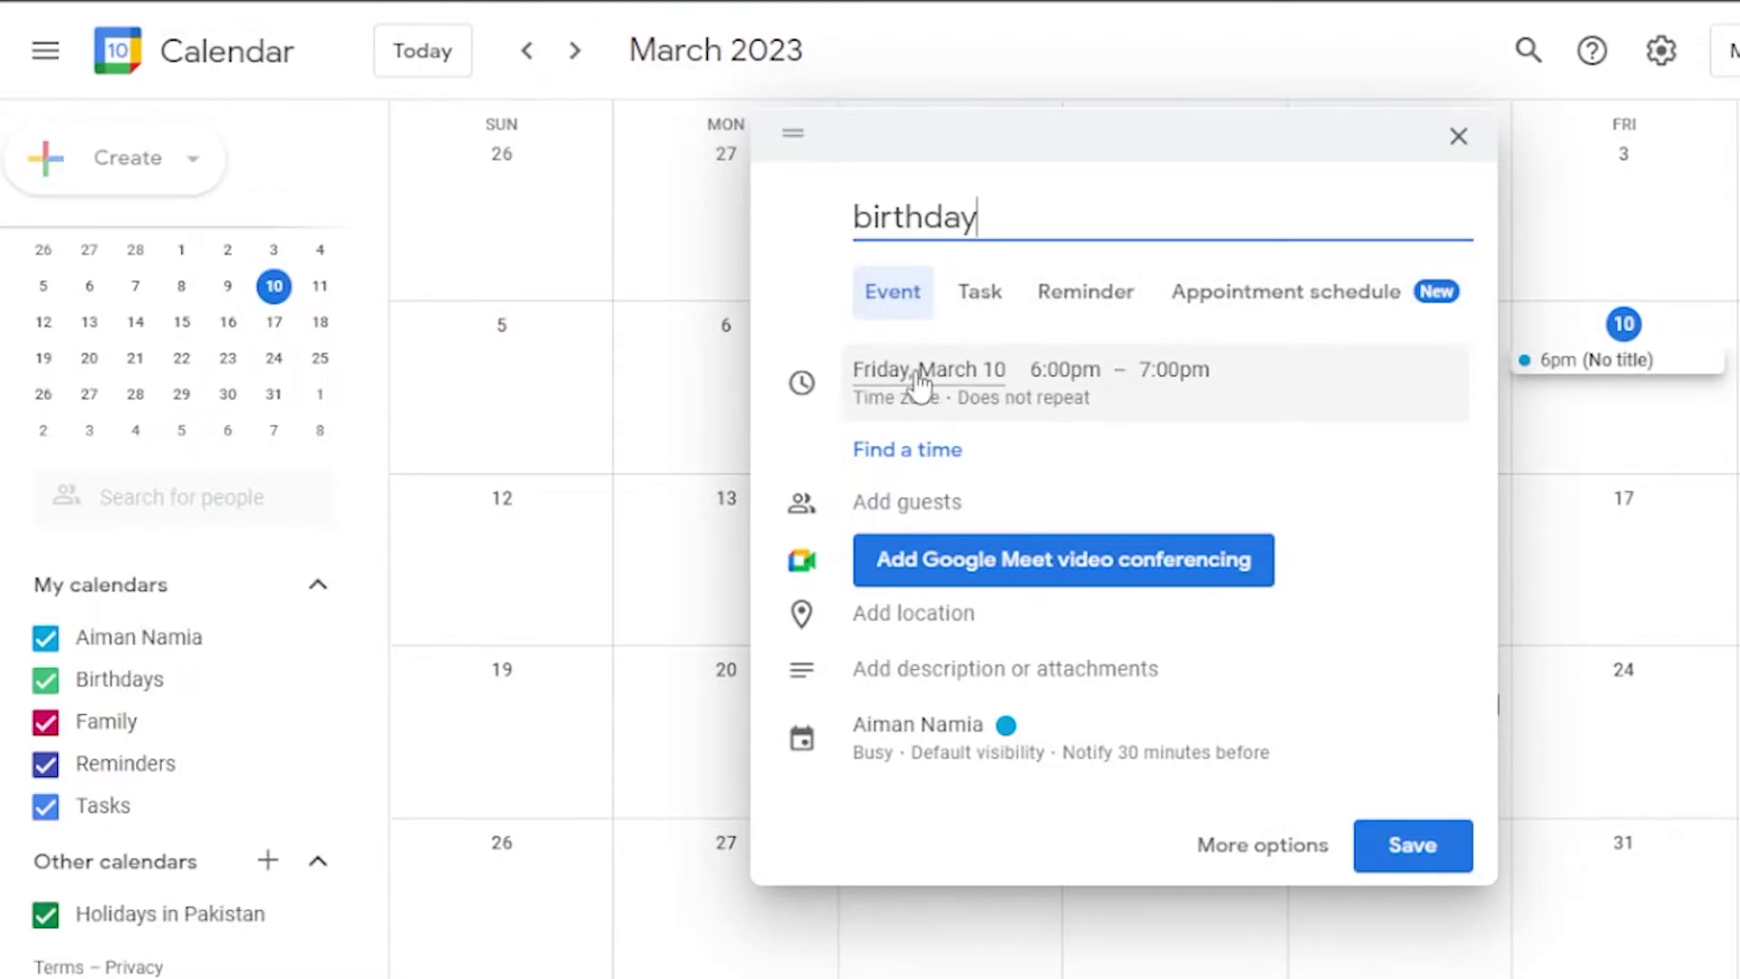
pyautogui.click(997, 381)
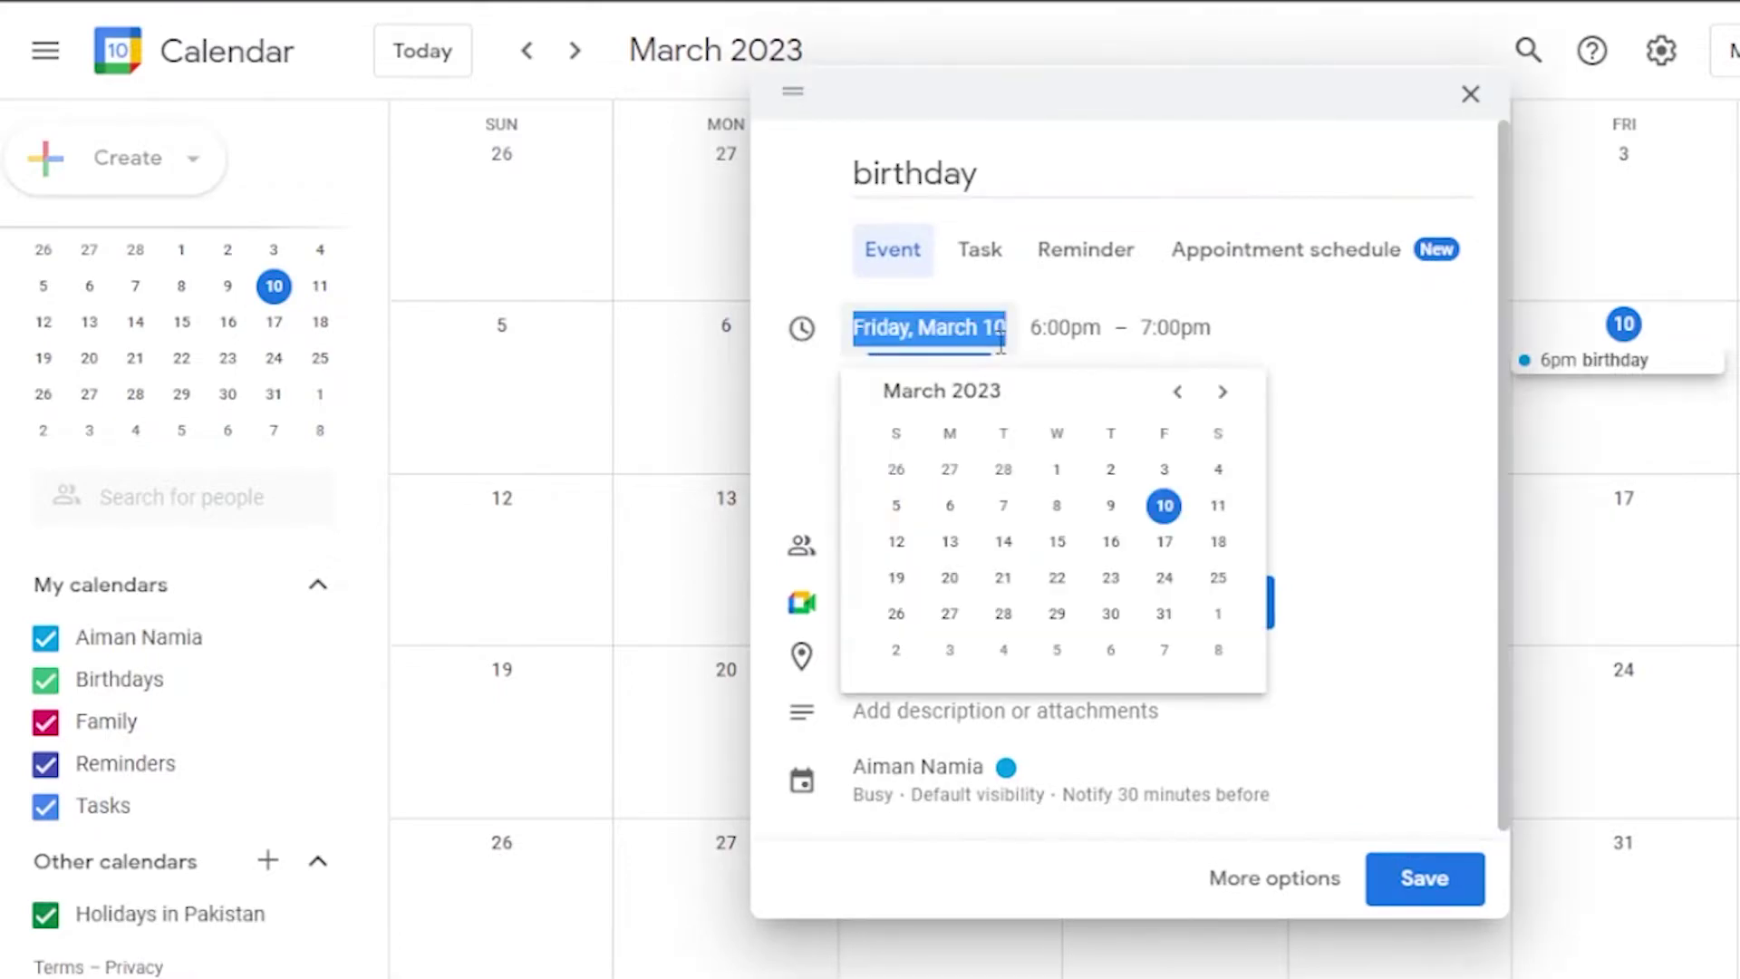
pyautogui.click(1111, 577)
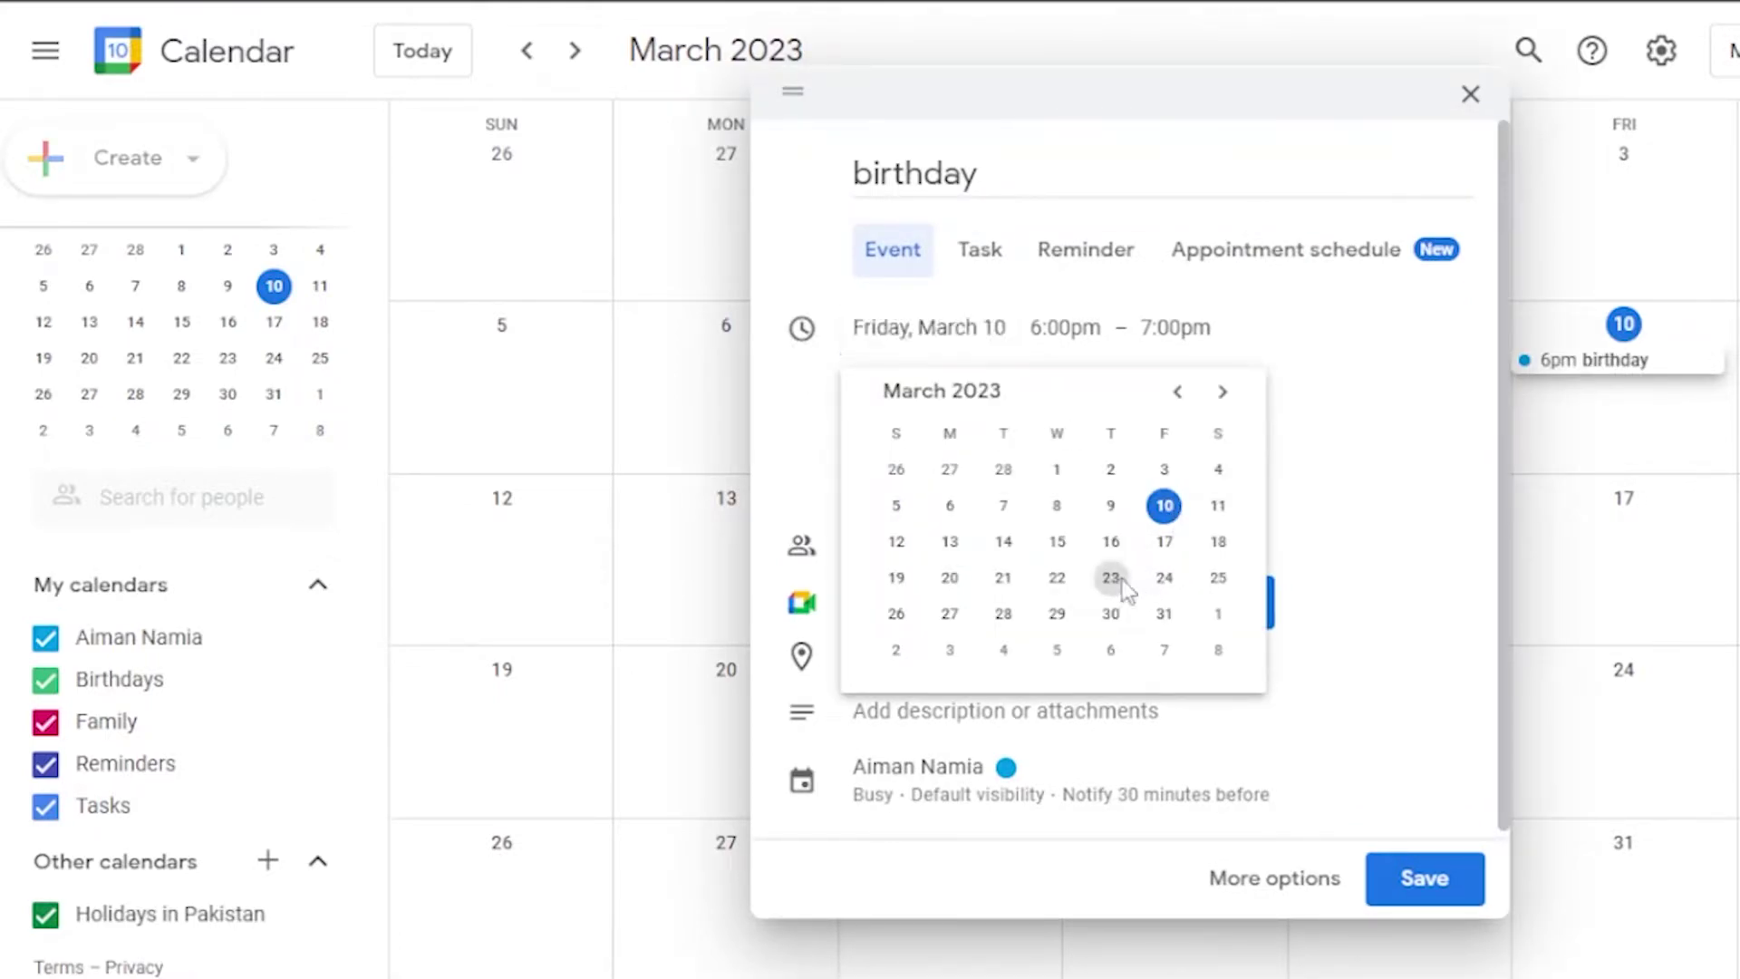
# Set the birthday event's start time to 12:00am
pyautogui.click(870, 328)
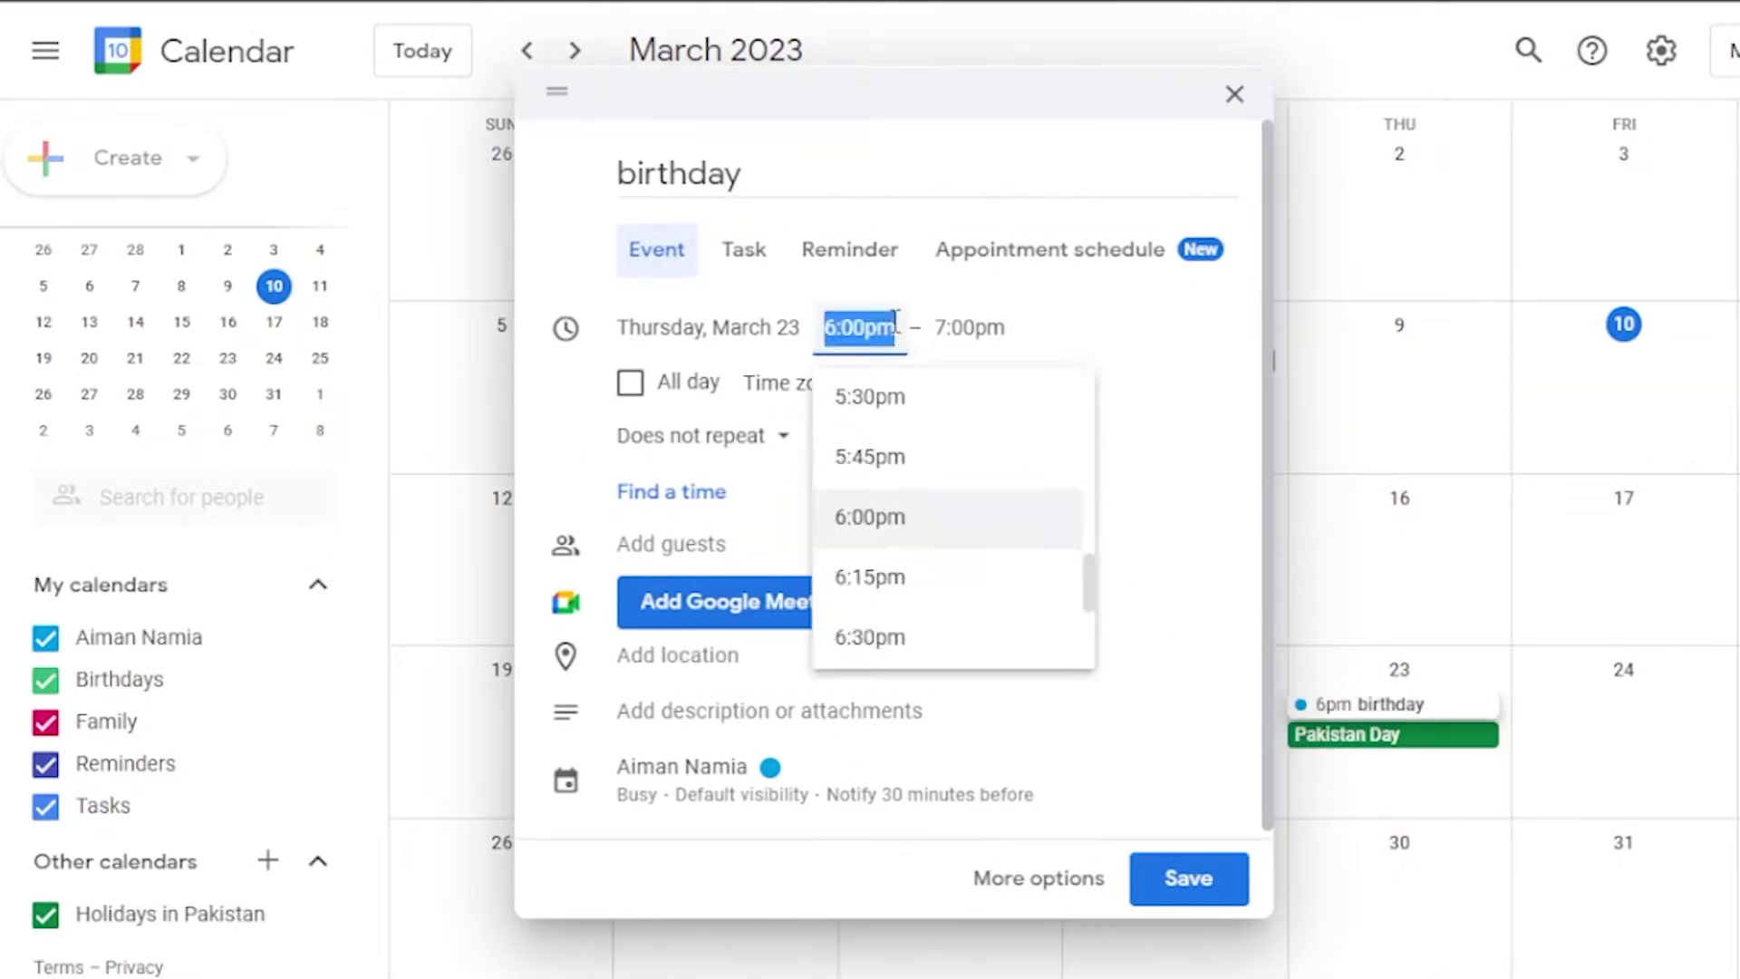
pyautogui.moveTo(1091, 590); pyautogui.dragTo(1084, 399)
pyautogui.scroll(2, 1079, 404)
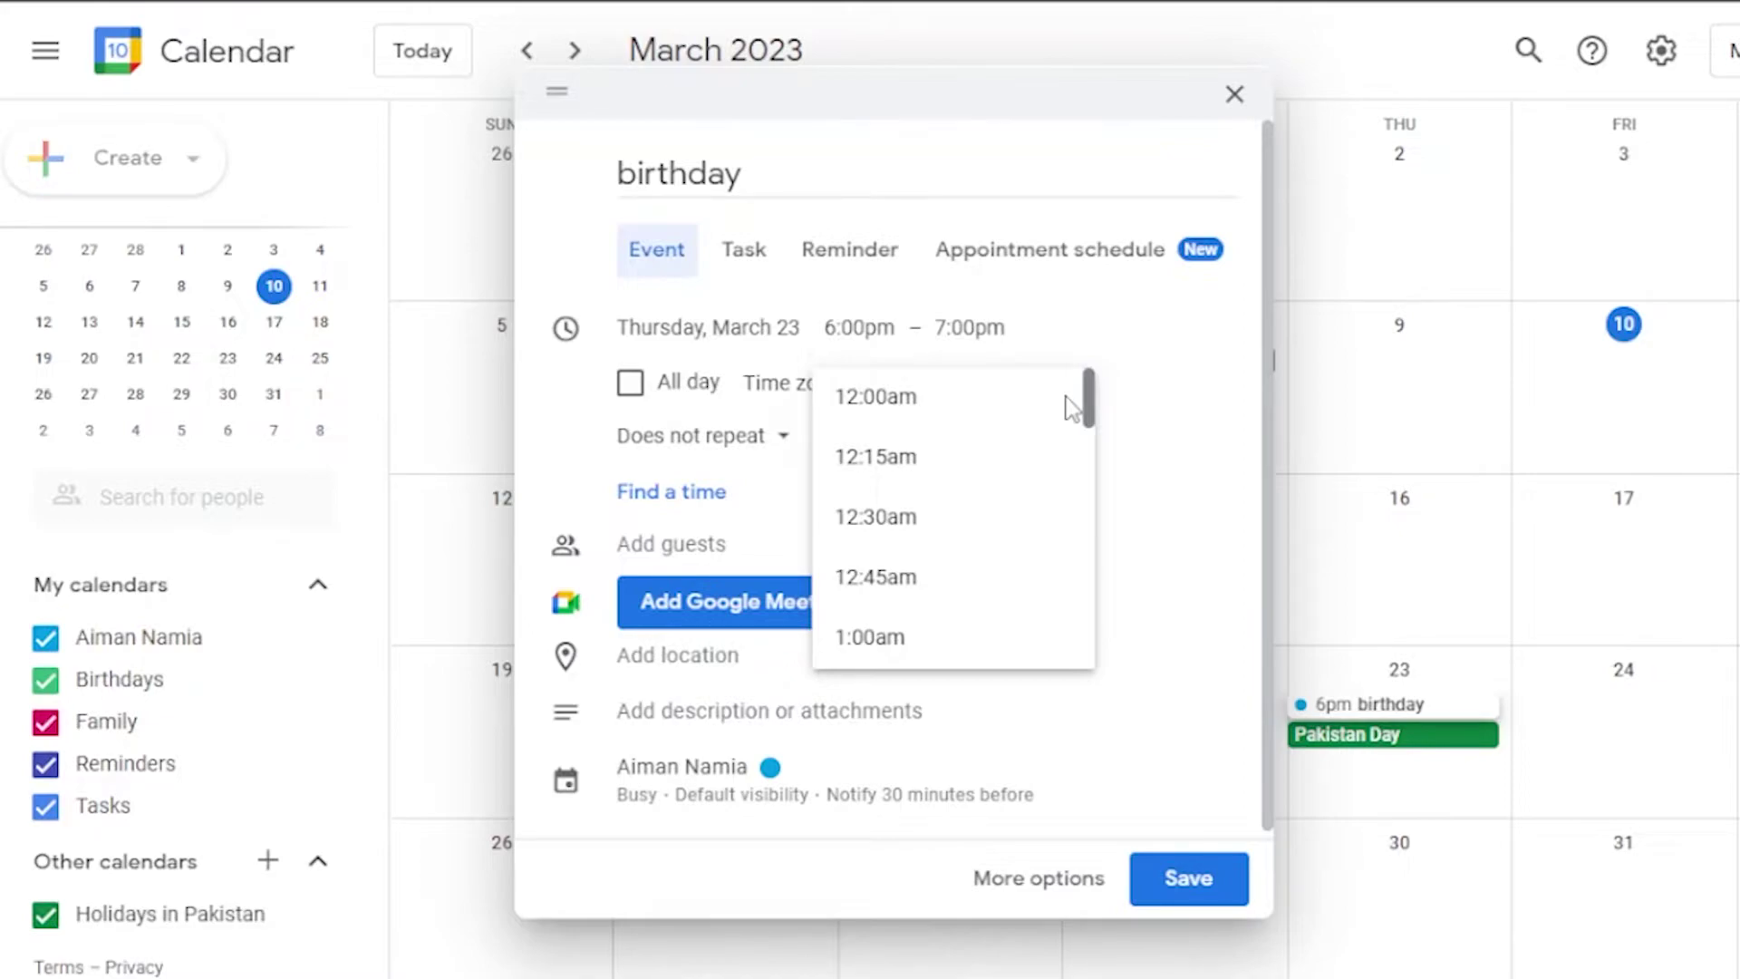
pyautogui.scroll(-3, 1072, 410)
pyautogui.scroll(-1, 1072, 421)
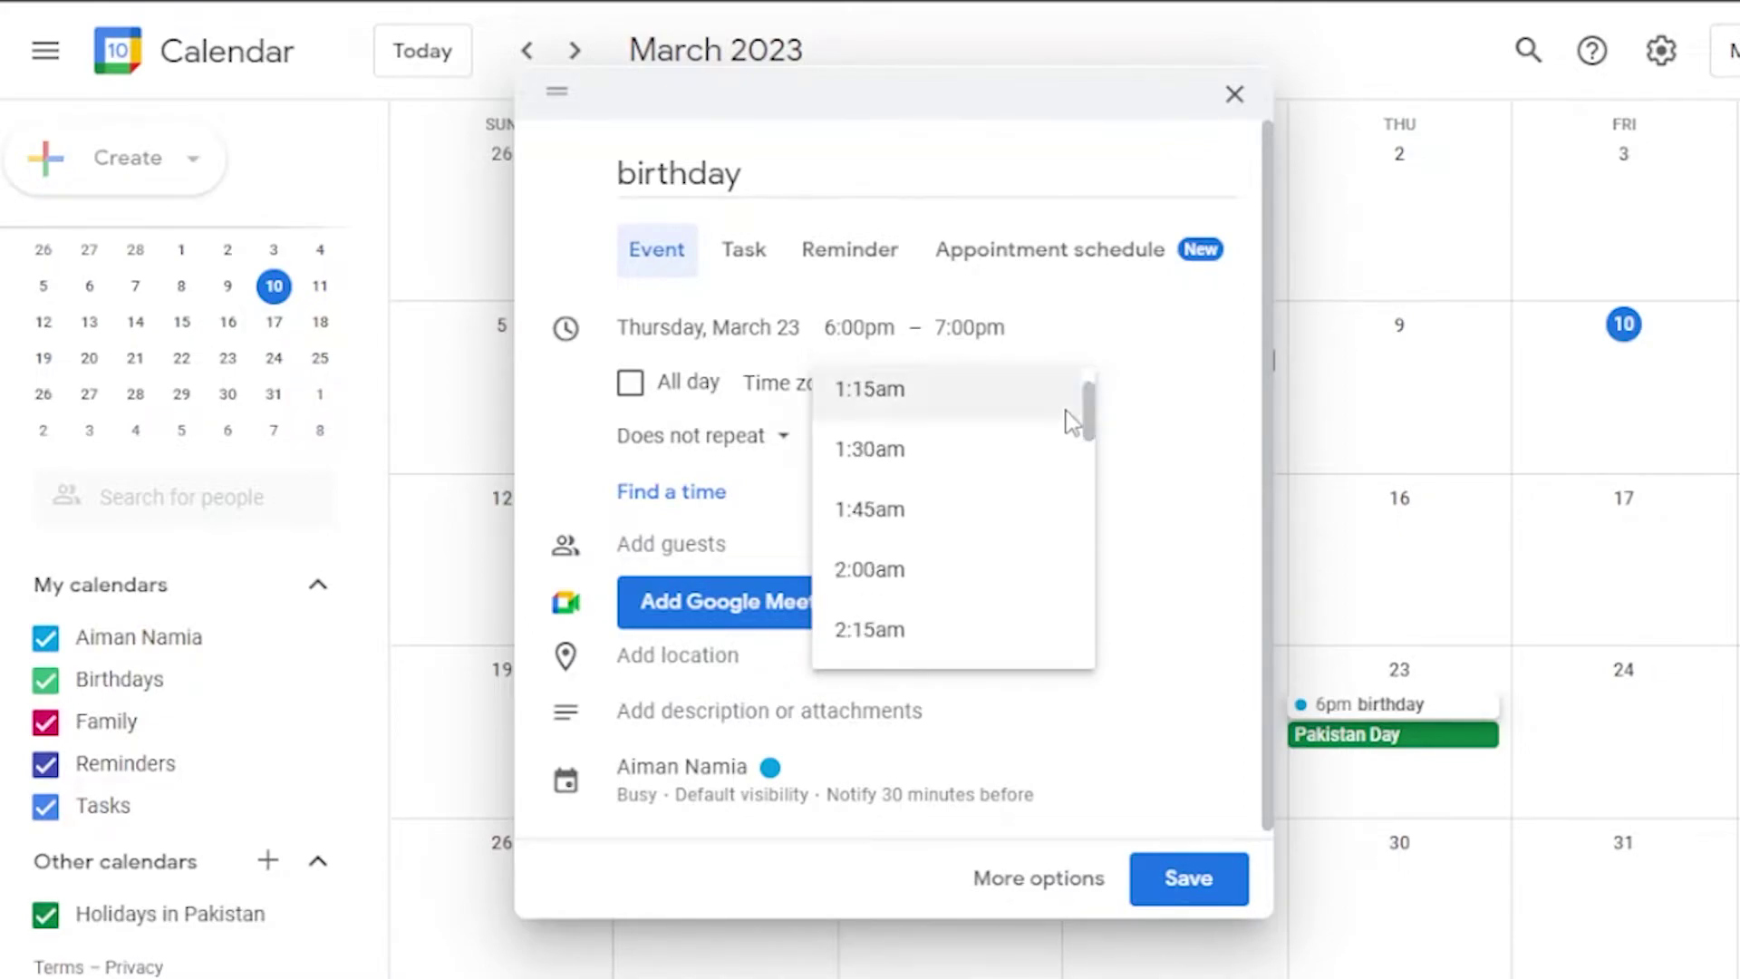
pyautogui.scroll(1, 1094, 419)
pyautogui.scroll(3, 1094, 419)
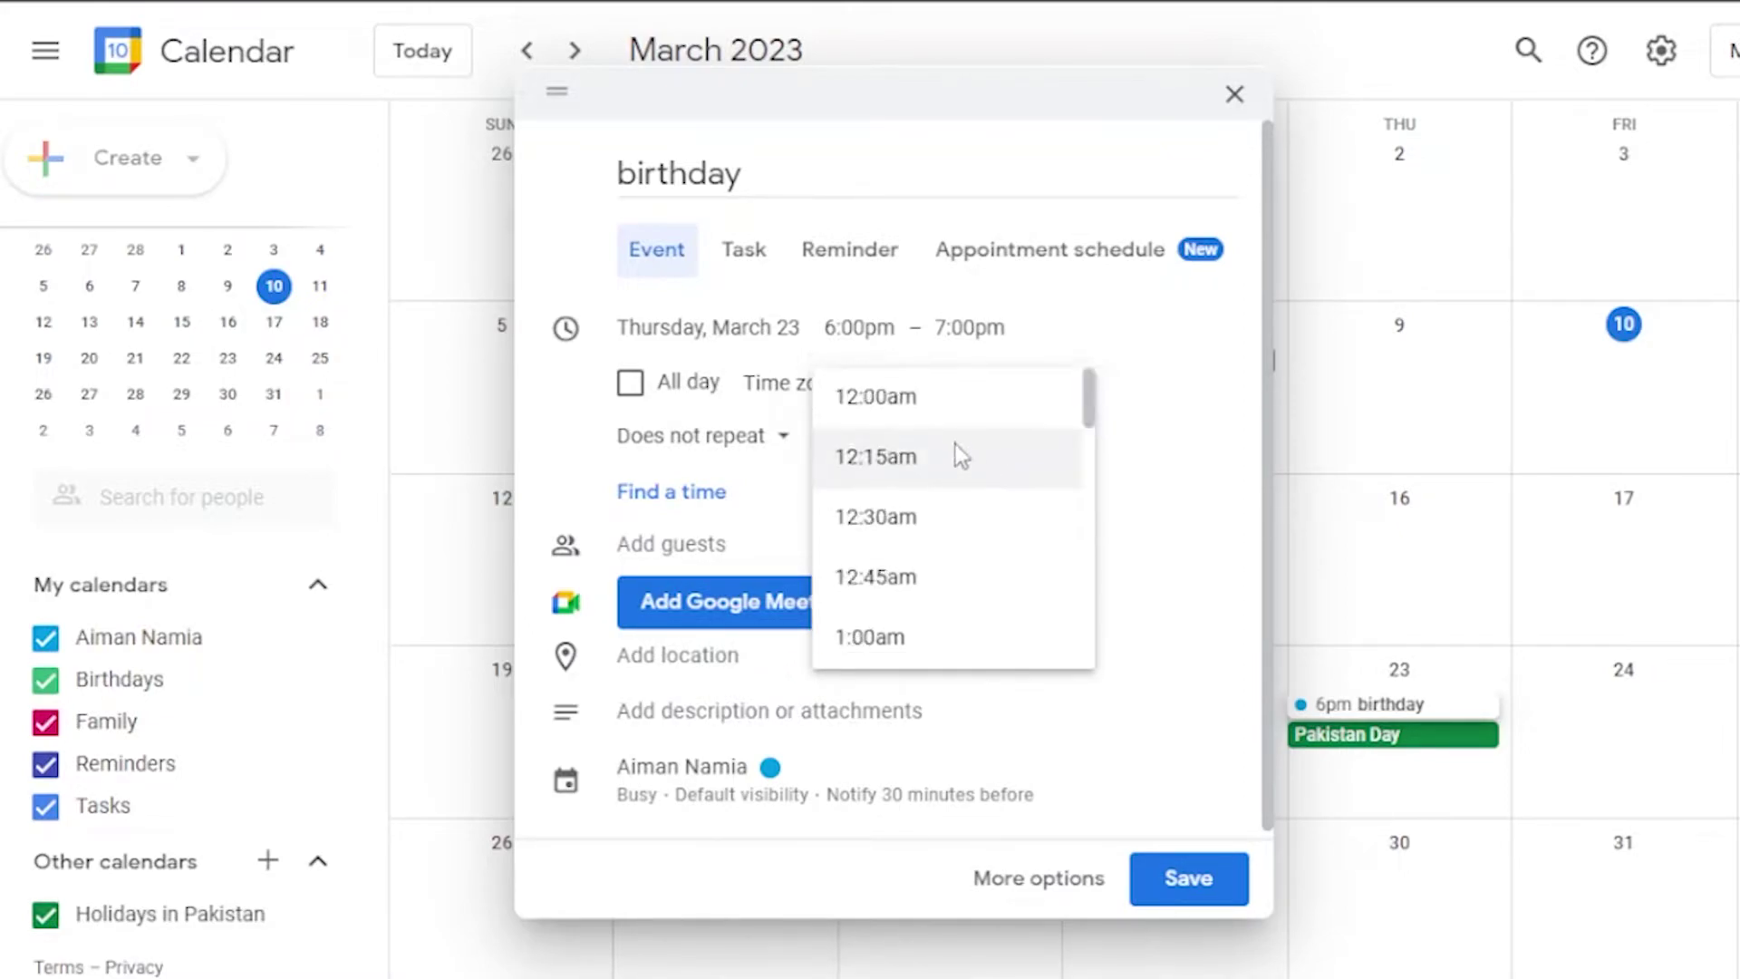
pyautogui.click(956, 379)
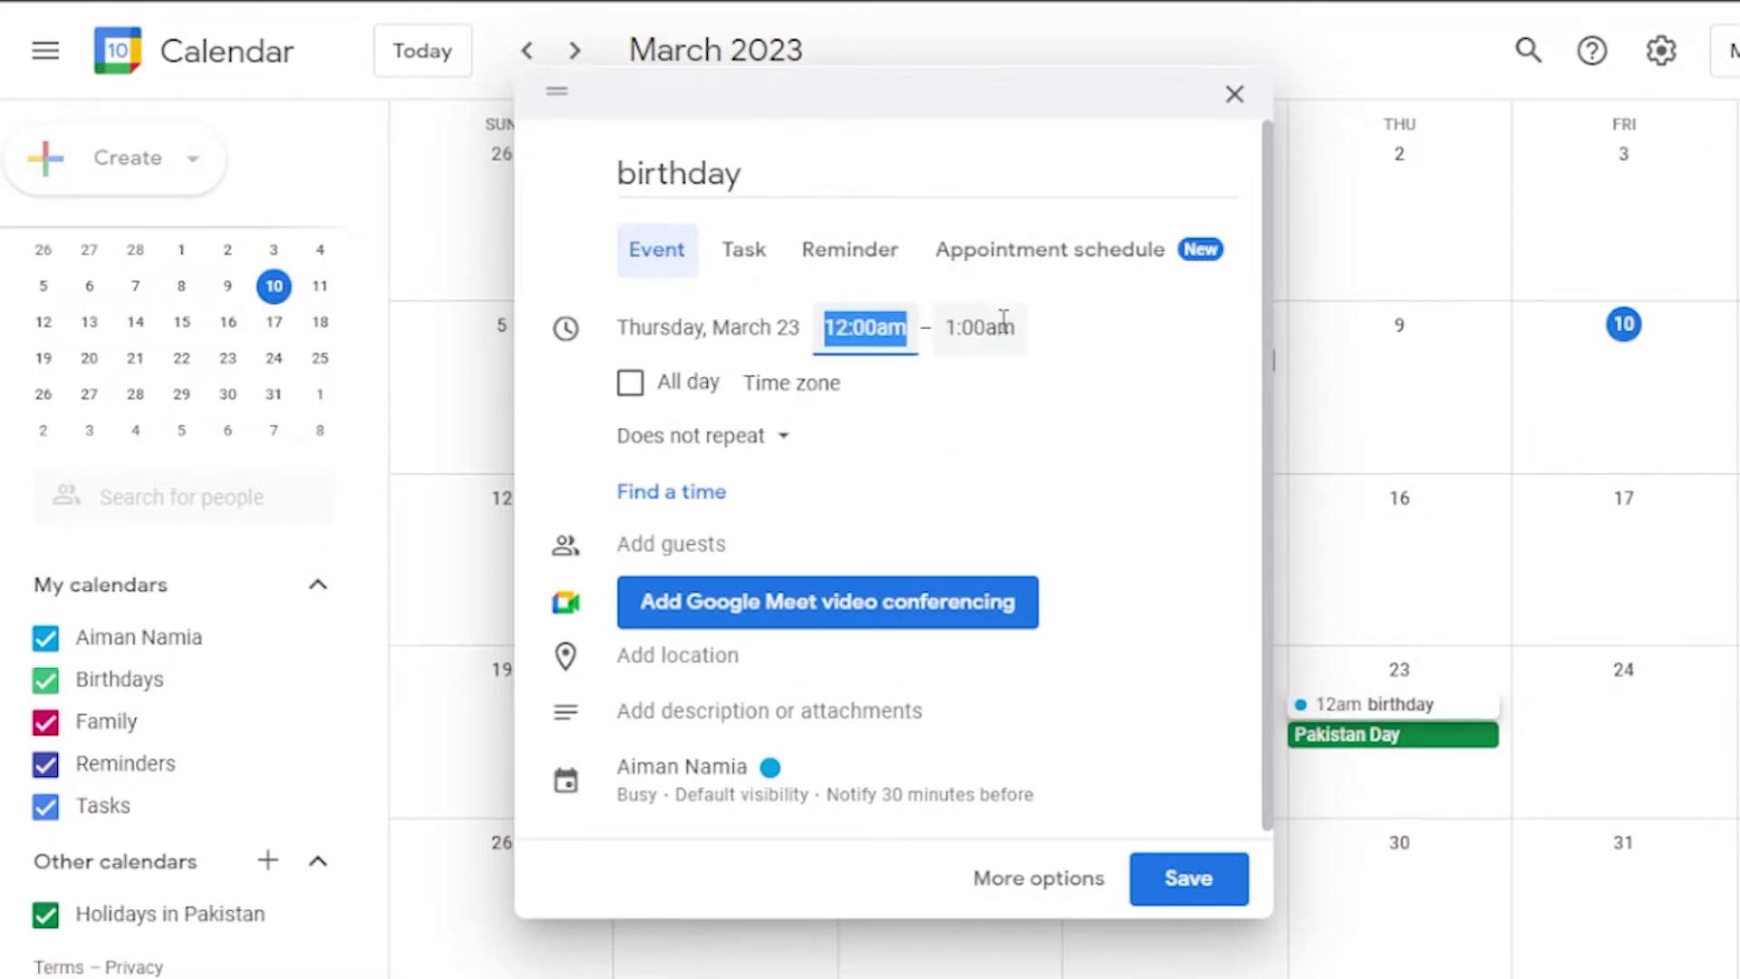
# Set the birthday event's end time to 11:30pm
pyautogui.click(1003, 319)
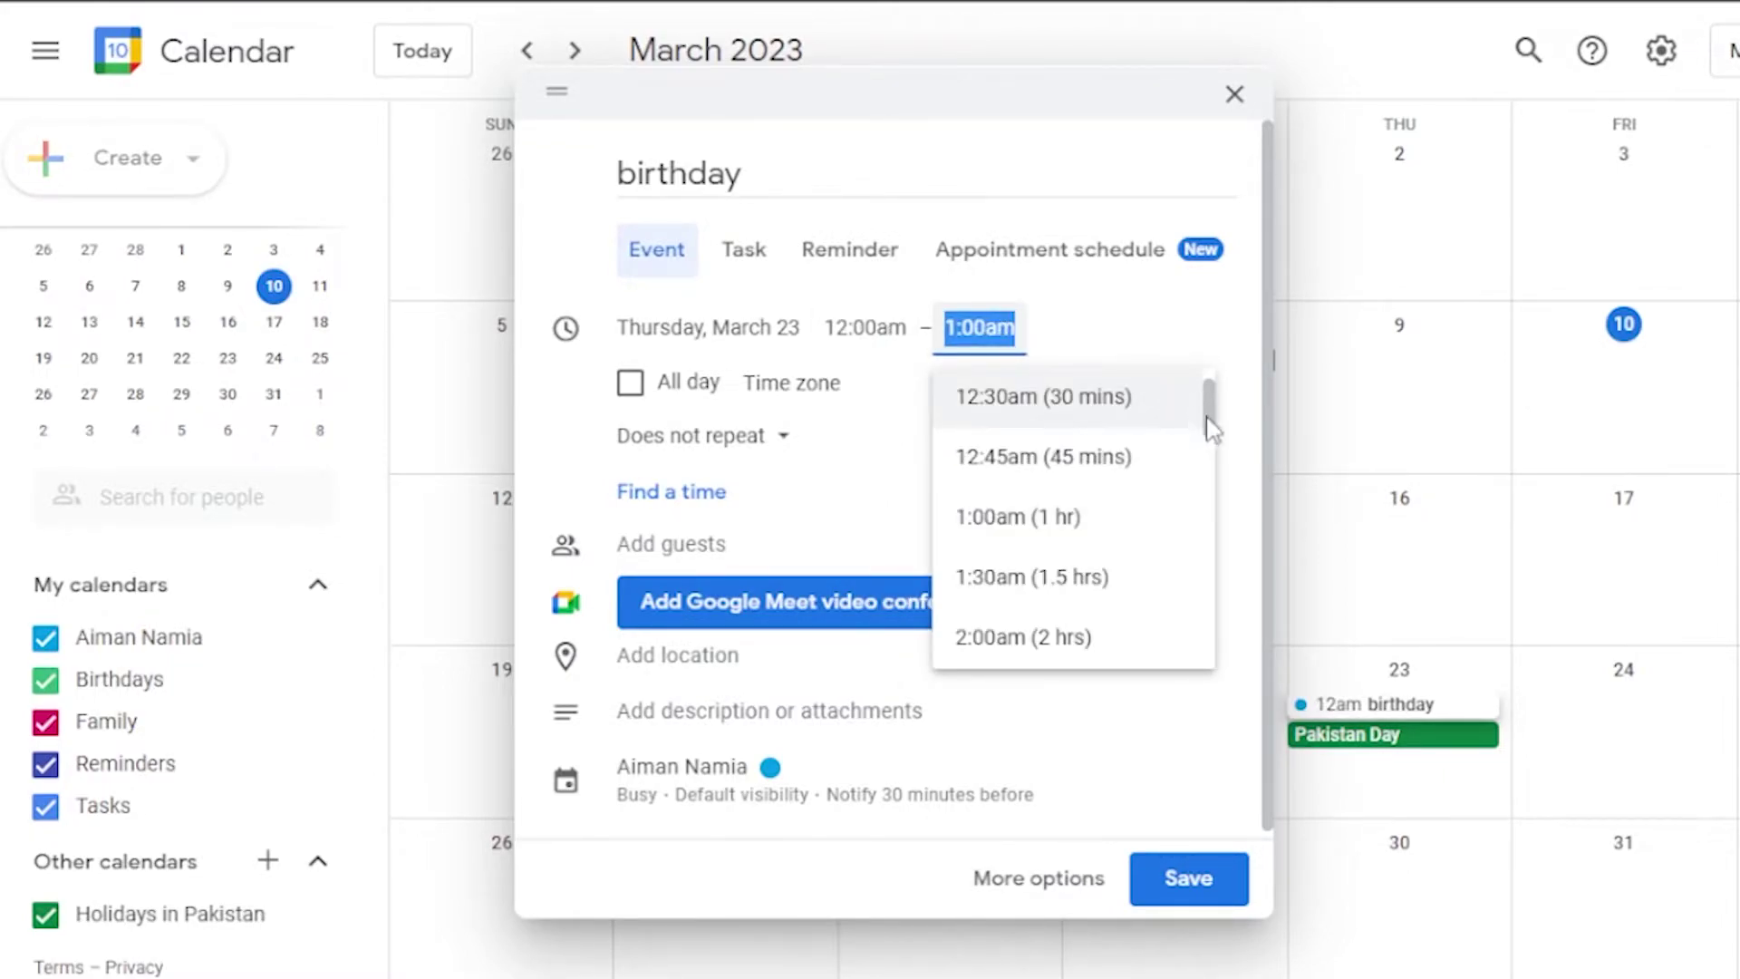
pyautogui.moveTo(1211, 426); pyautogui.dragTo(1122, 664)
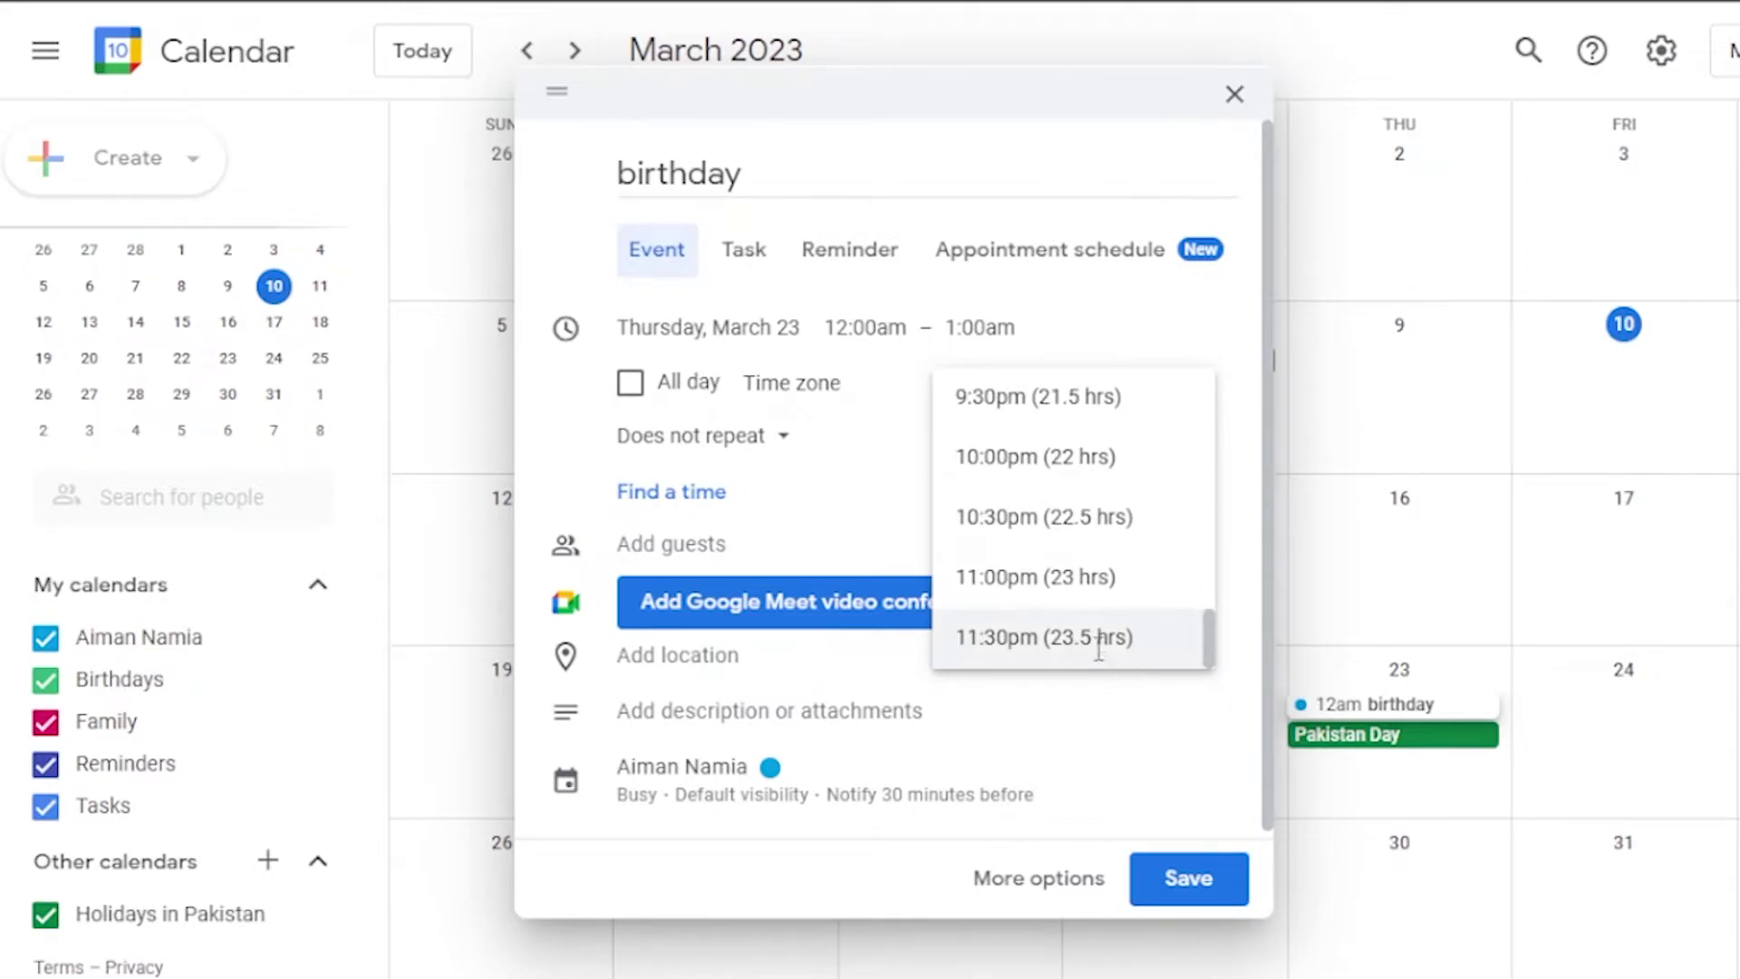
pyautogui.click(1098, 639)
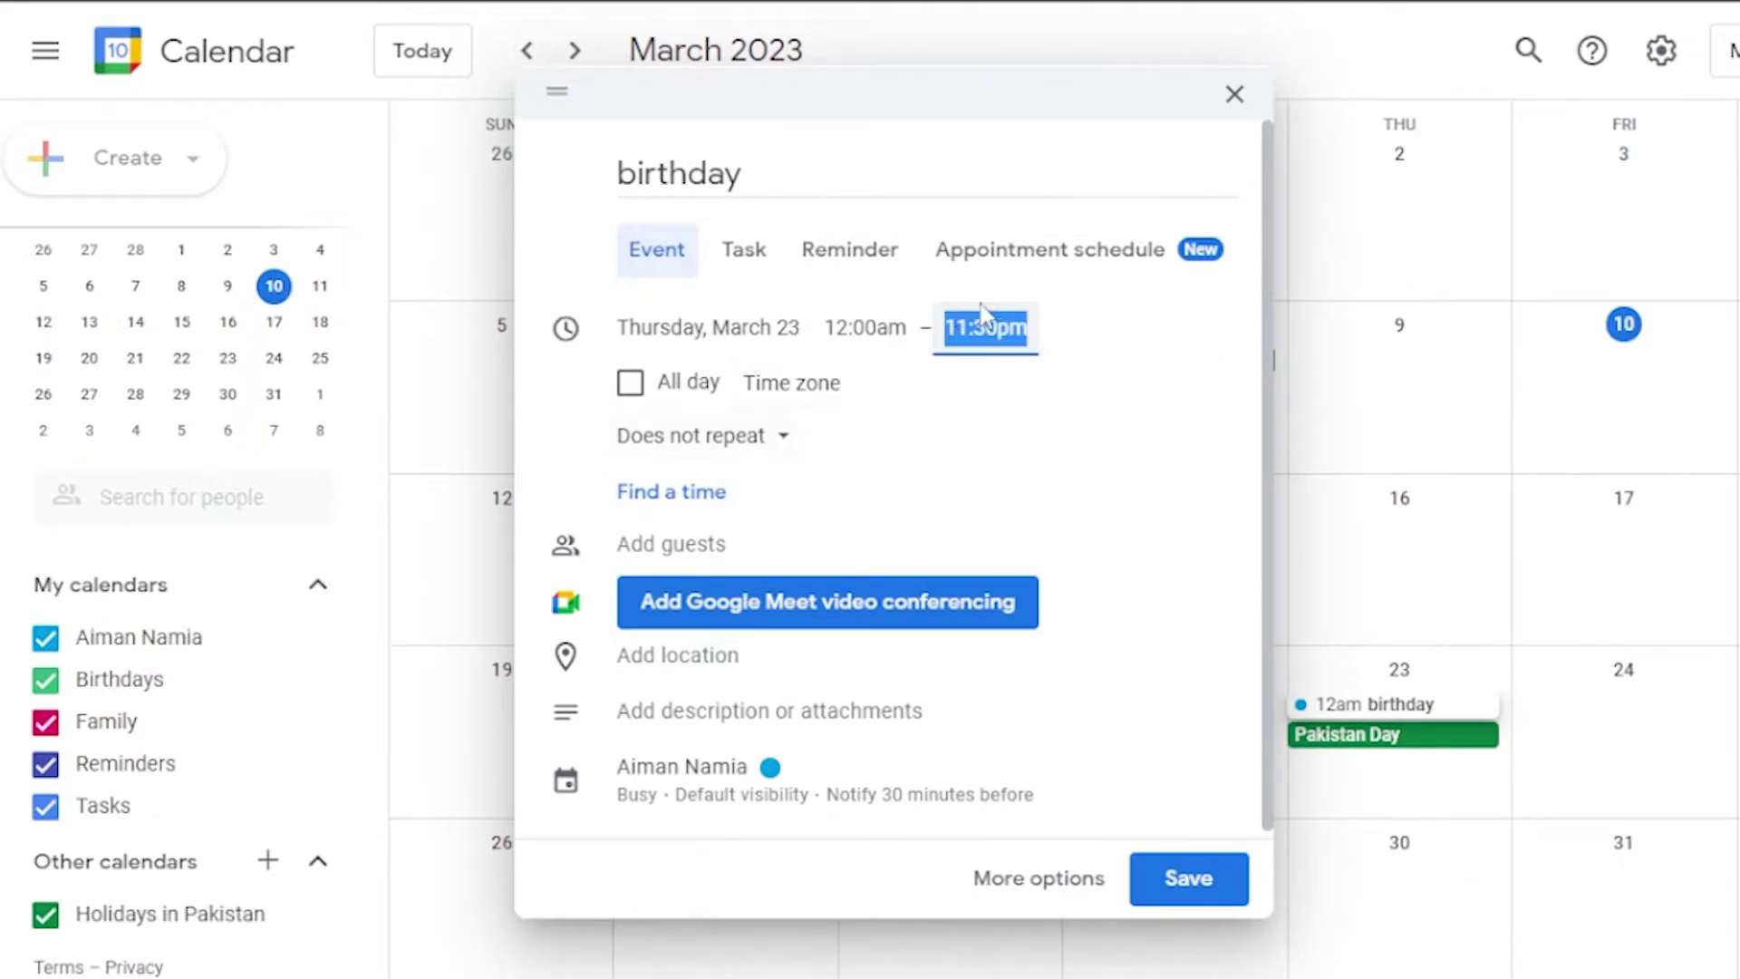
# Make the birthday event all-day and set it to repeat annually on March 23
pyautogui.click(630, 386)
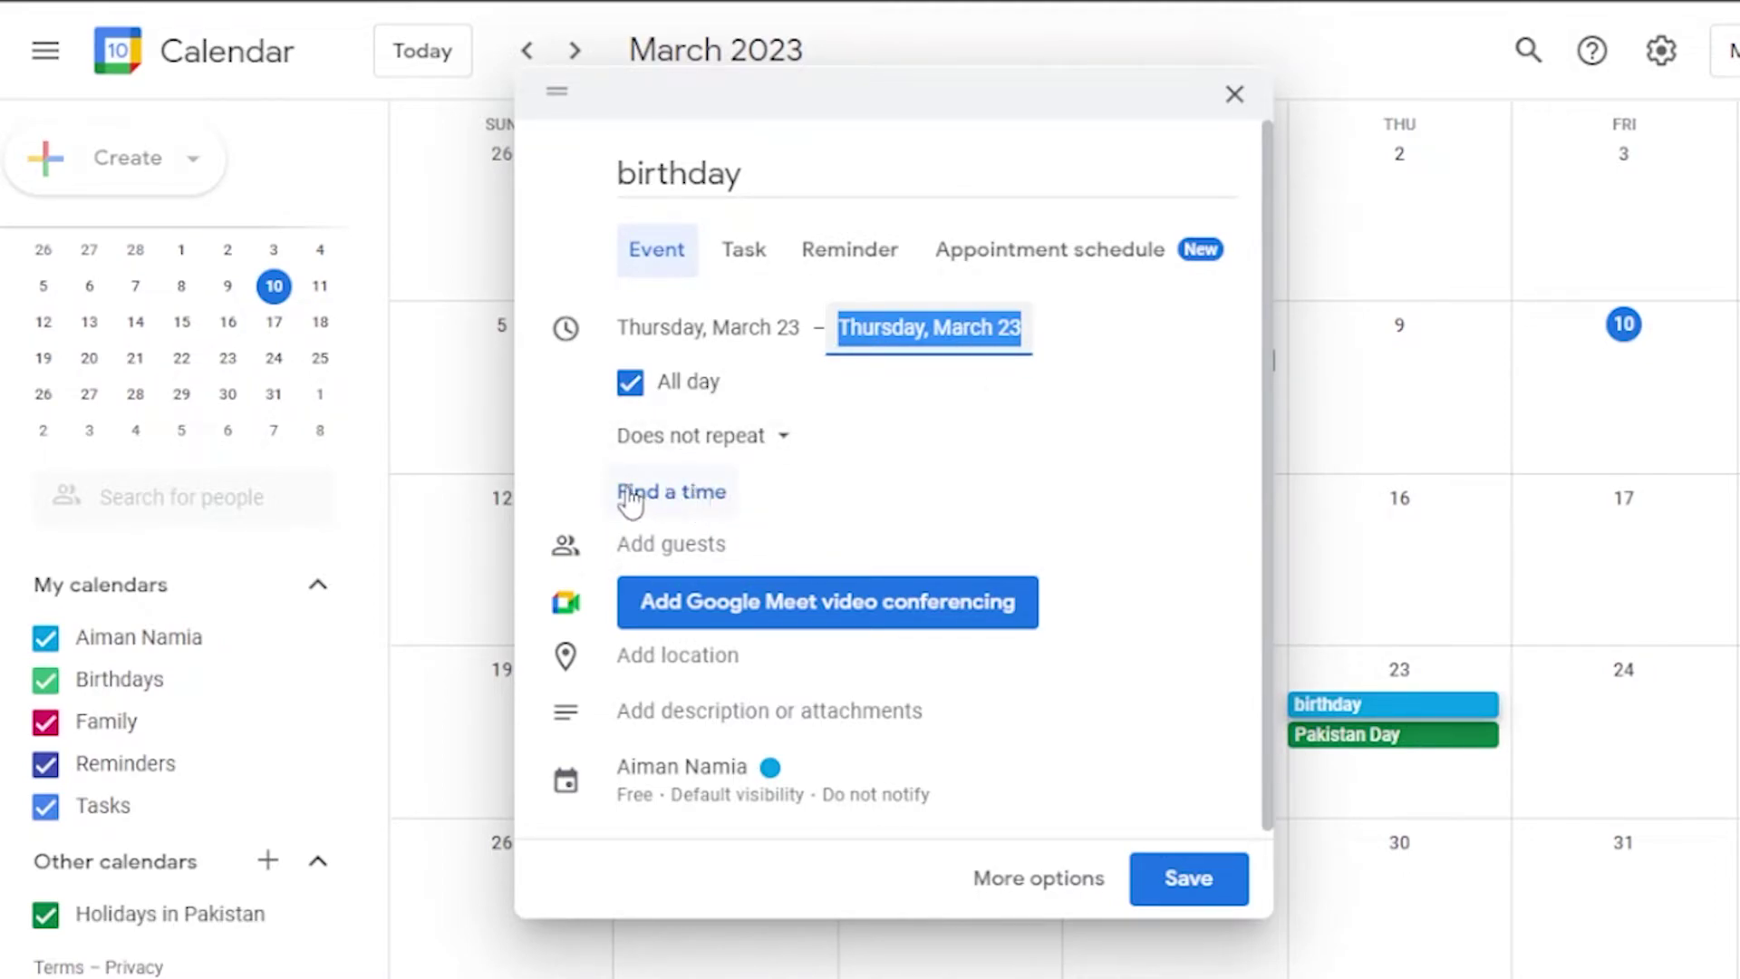
pyautogui.click(777, 444)
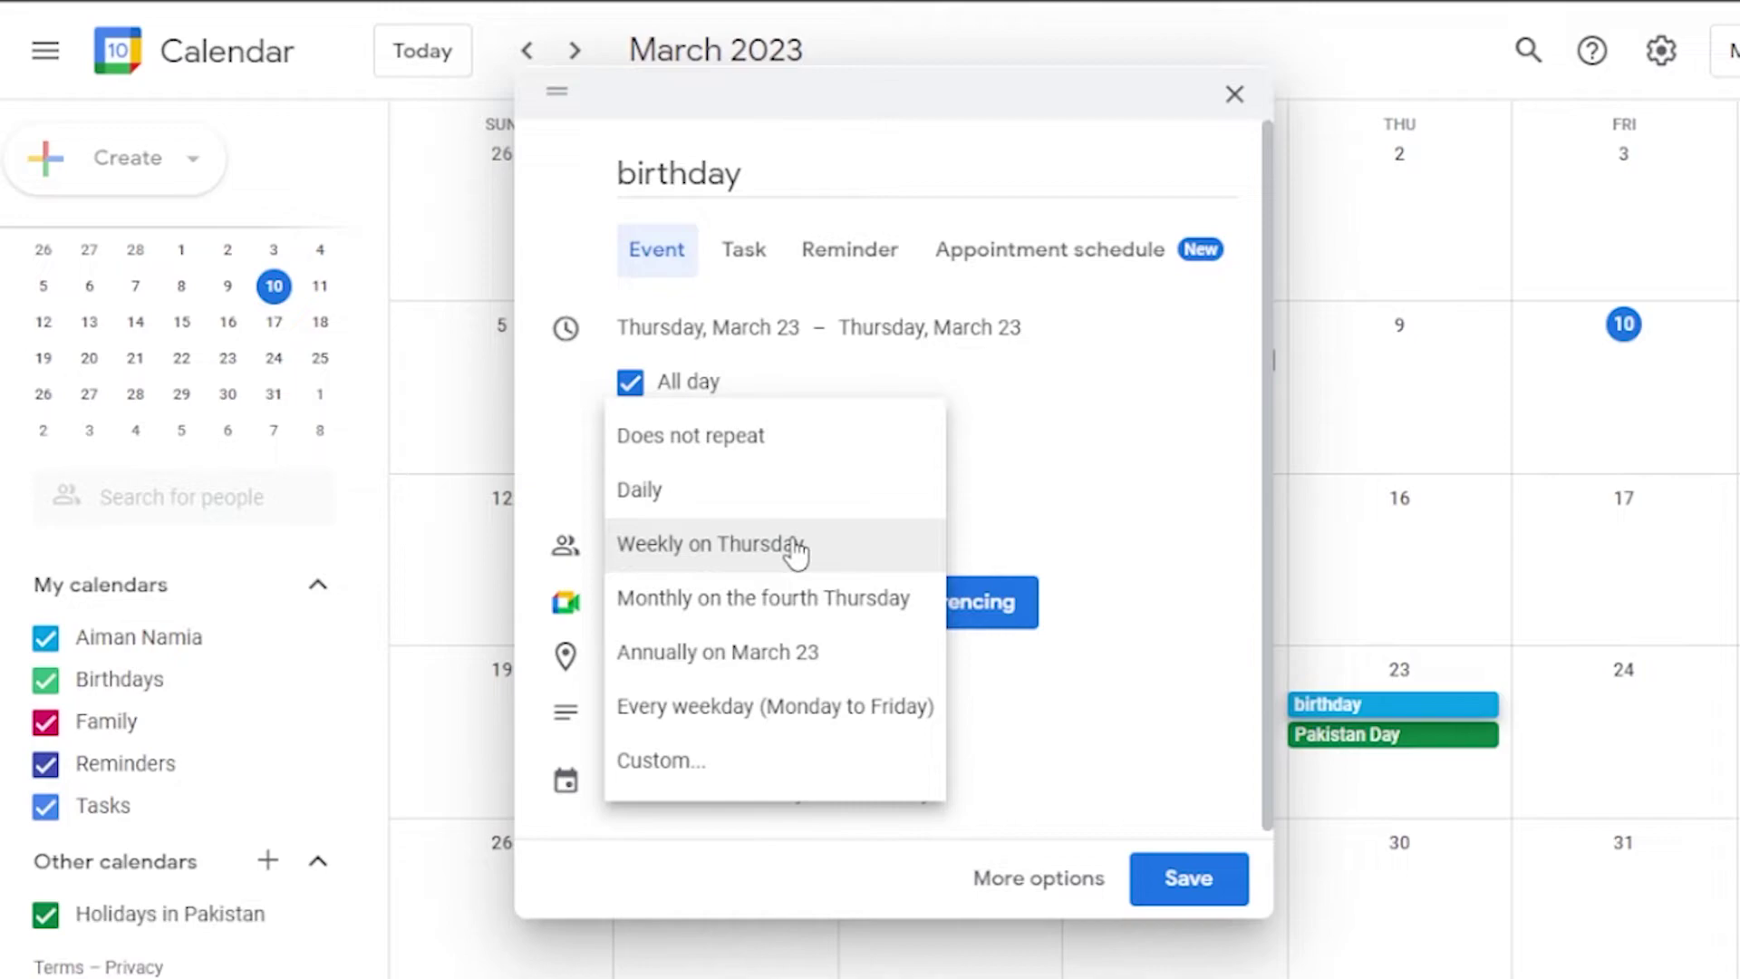
pyautogui.click(795, 670)
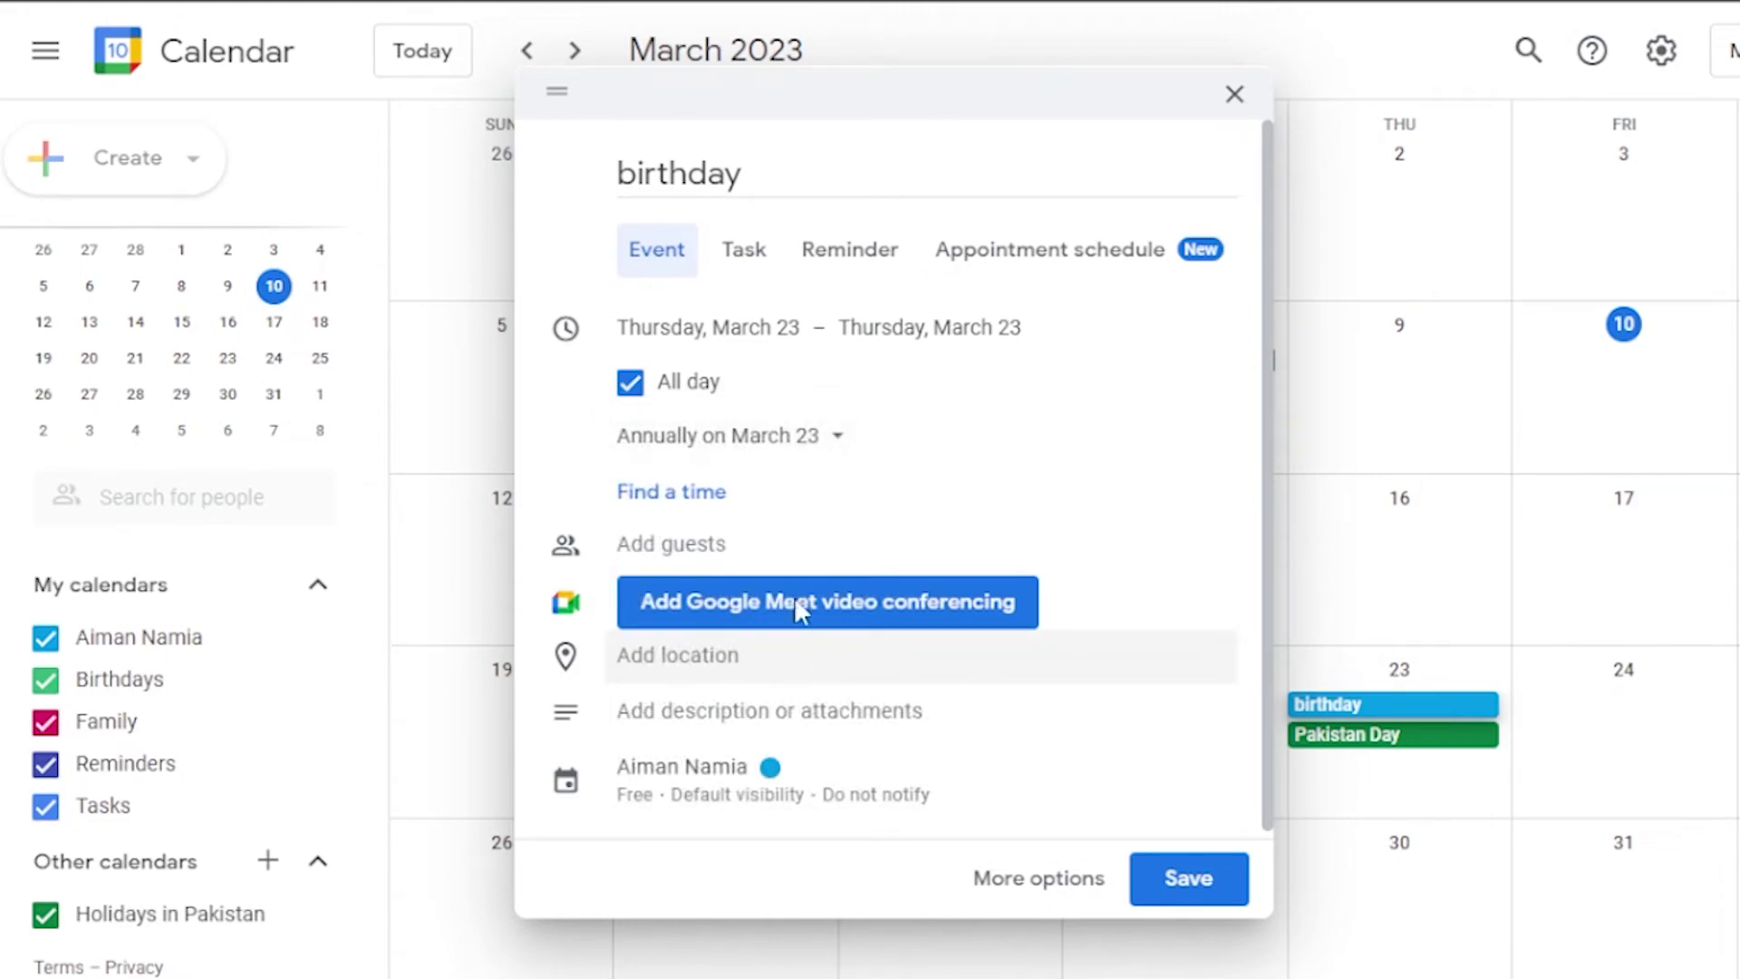
pyautogui.click(836, 439)
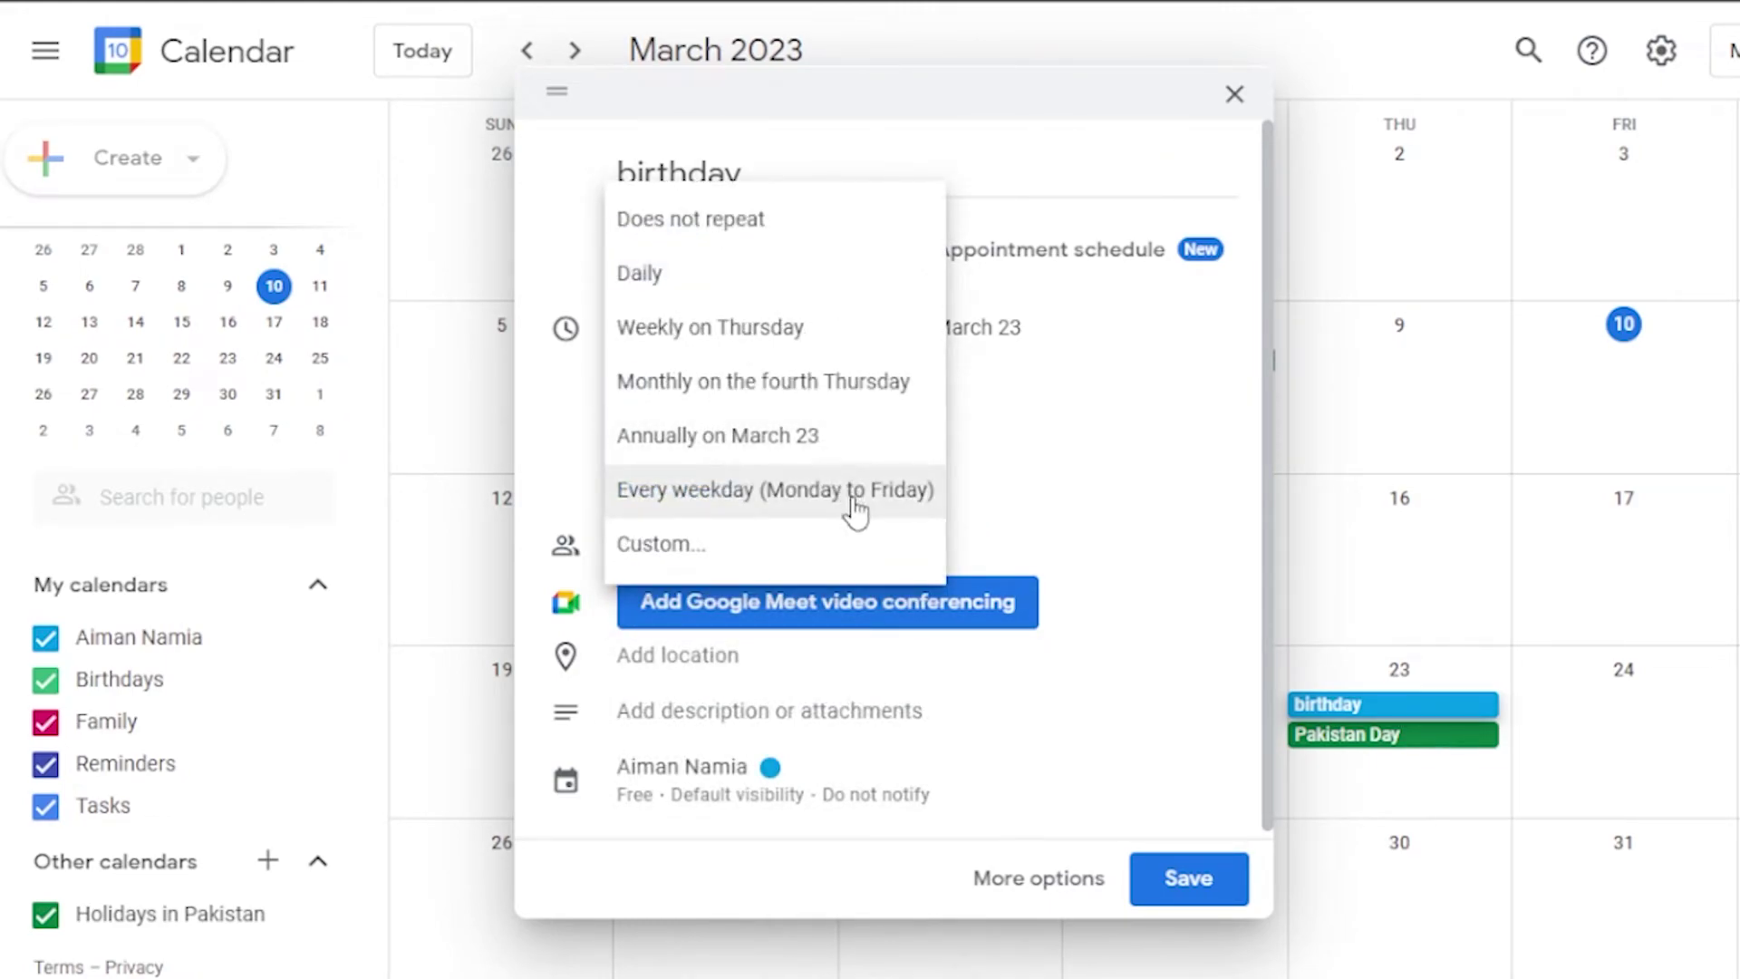
pyautogui.click(1008, 479)
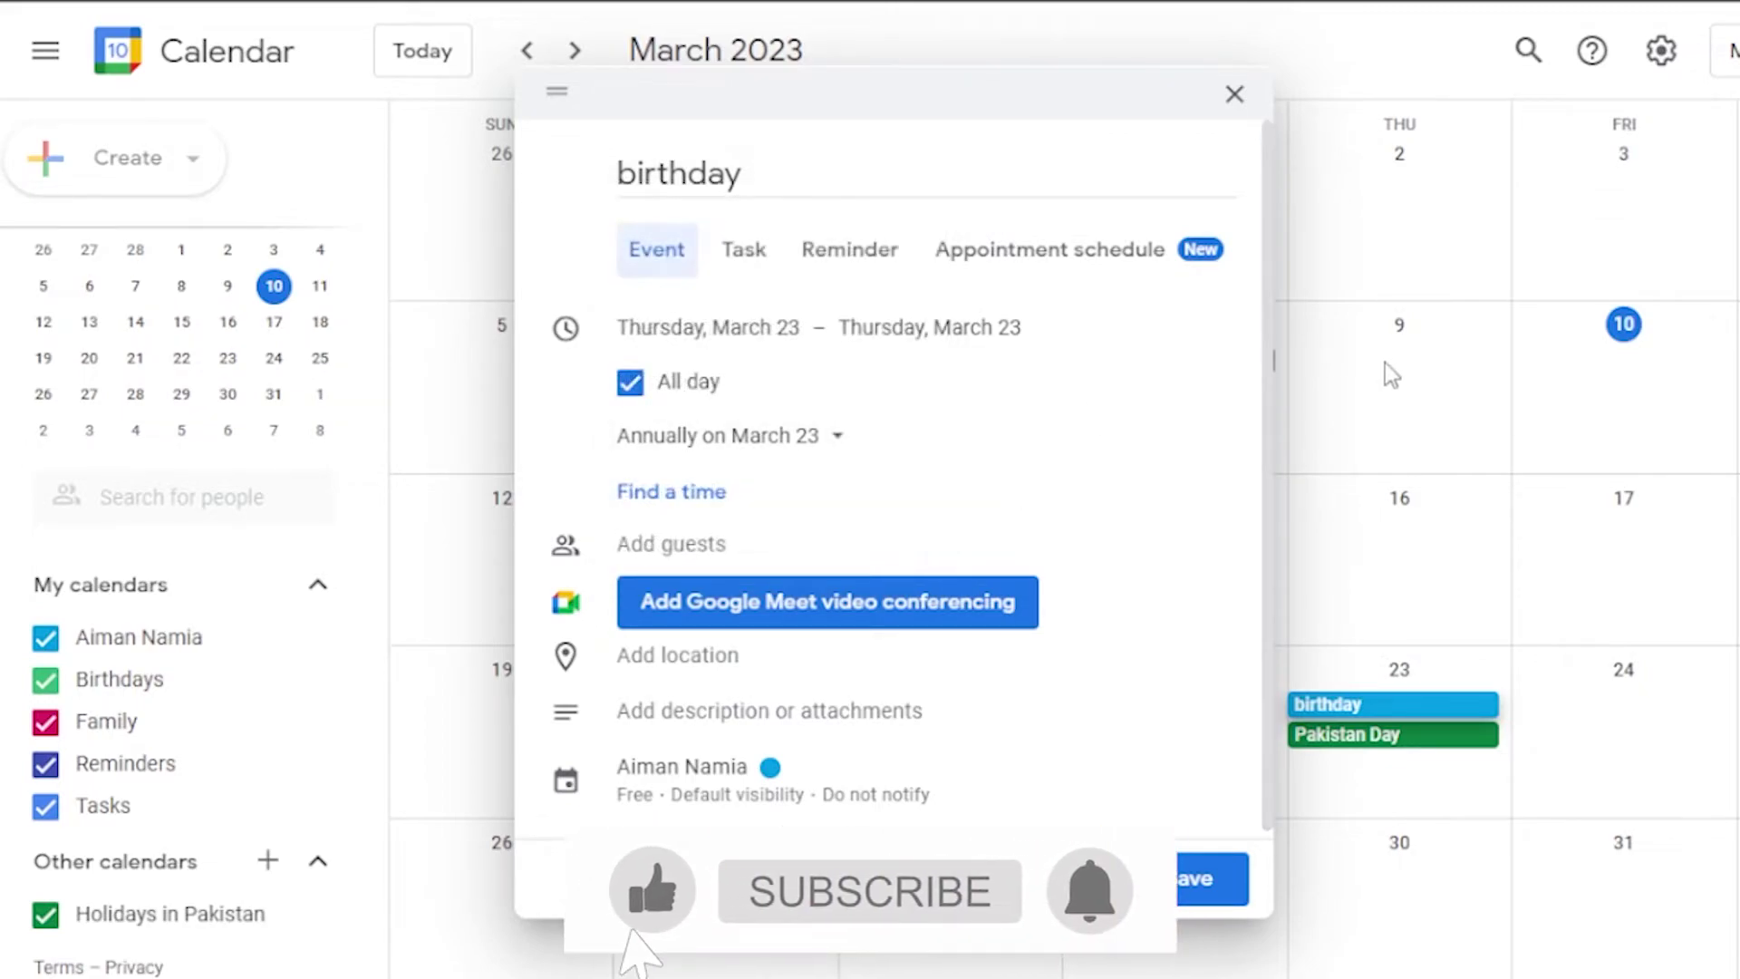
# Save the birthday event and dismiss the offer to enable browser notifications
pyautogui.scroll(-1, 1265, 351)
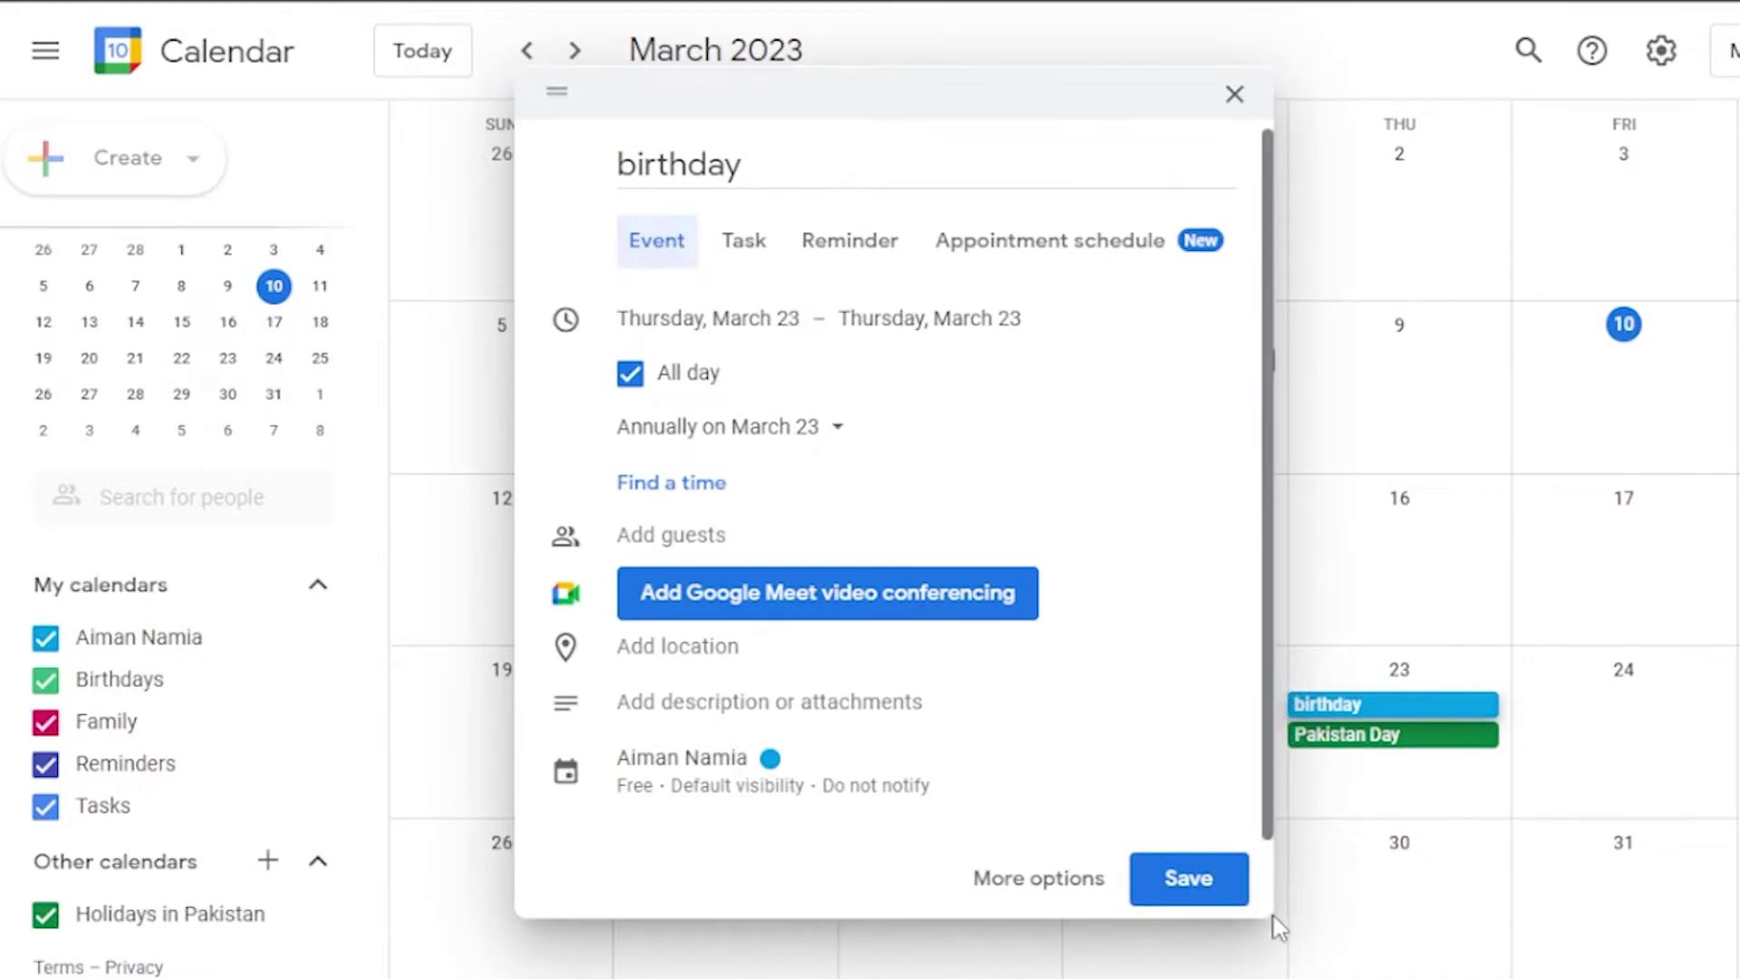
pyautogui.click(1155, 879)
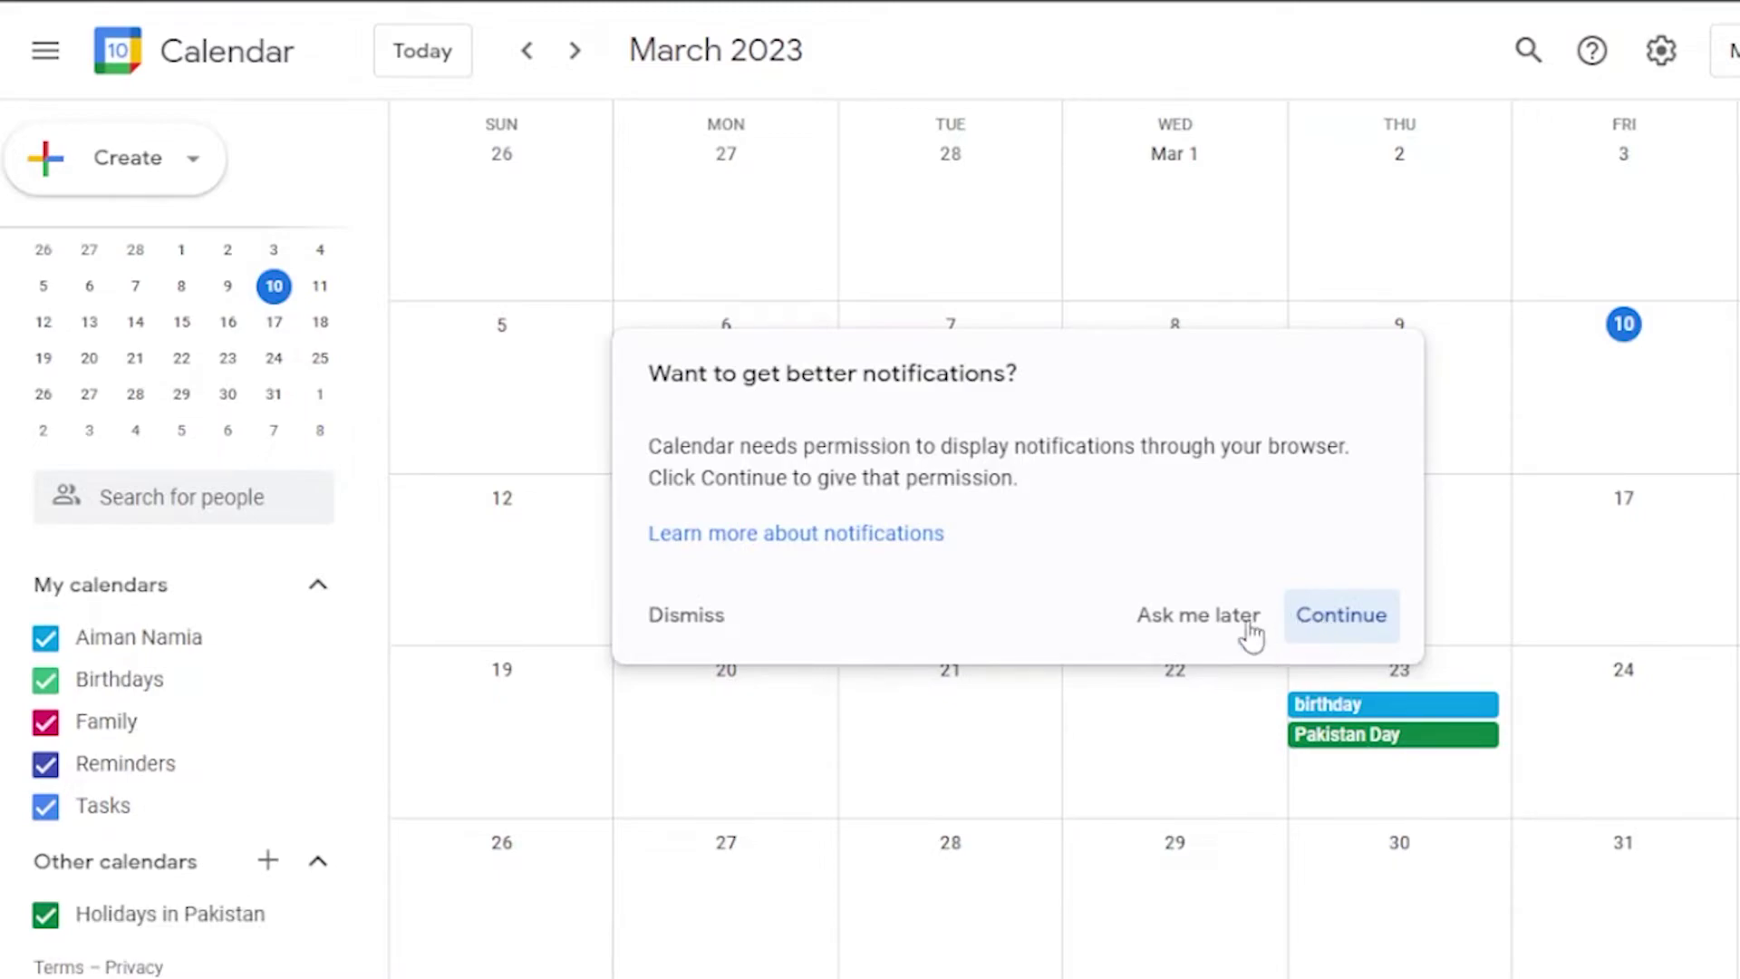
pyautogui.click(673, 623)
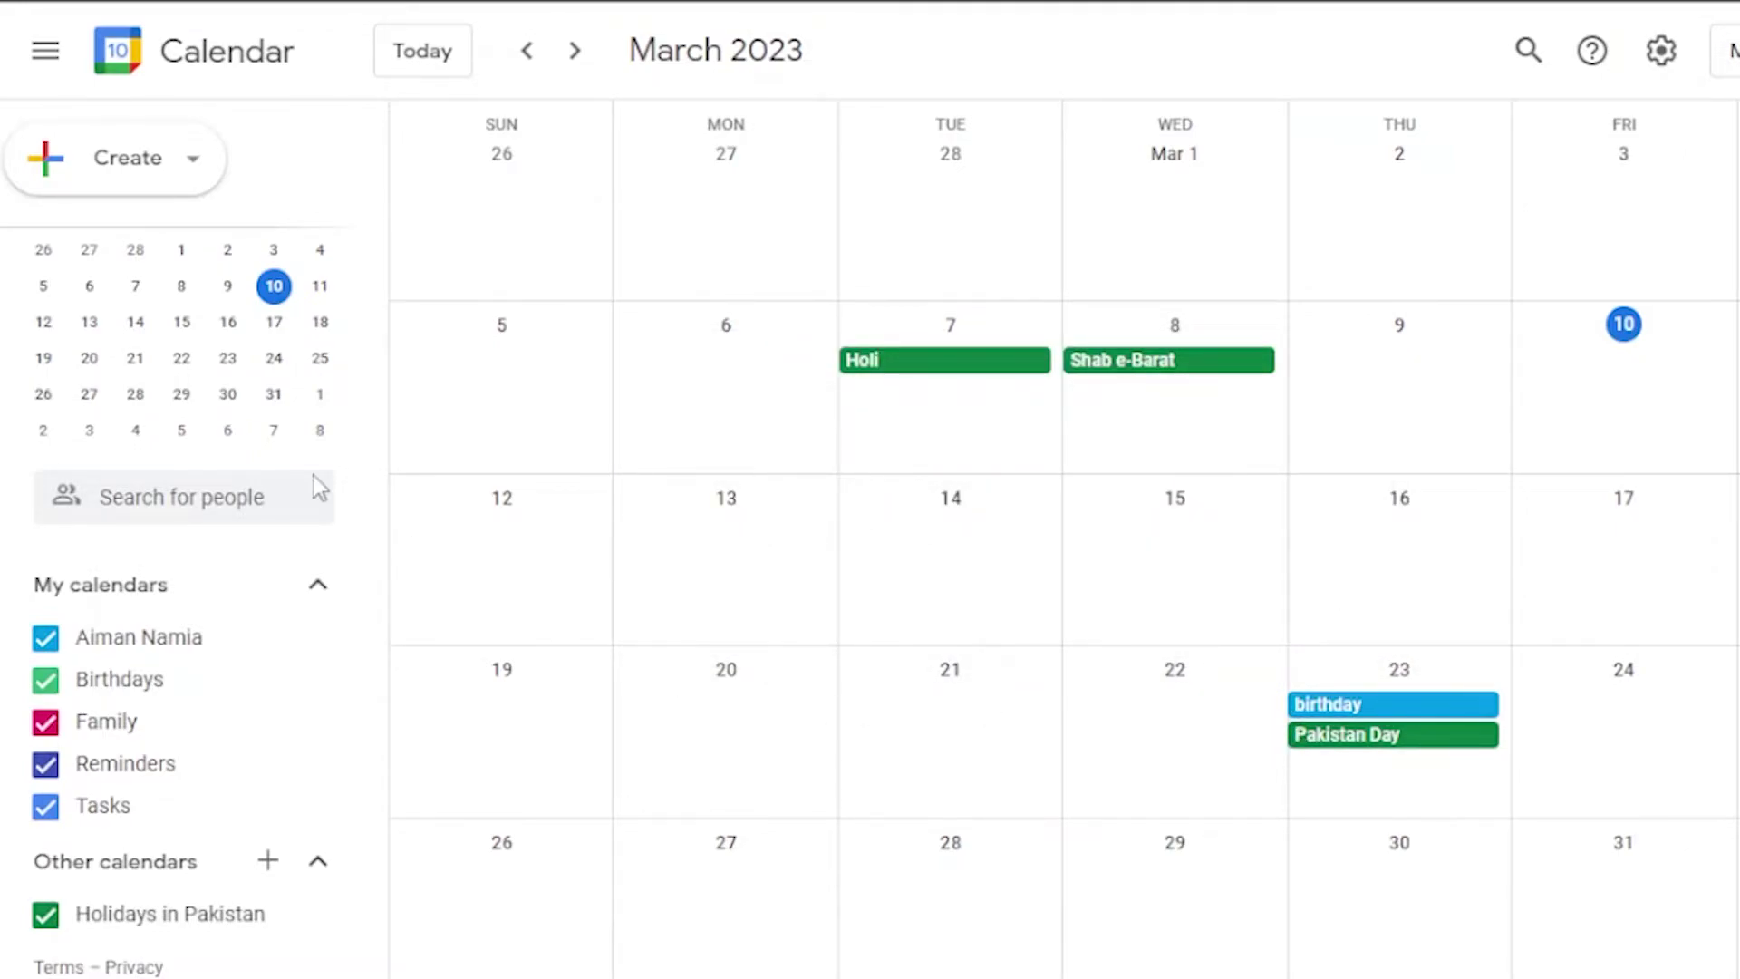
# Start a new task and set its date to March 11, 2023, keeping the 6:00pm time
pyautogui.click(178, 145)
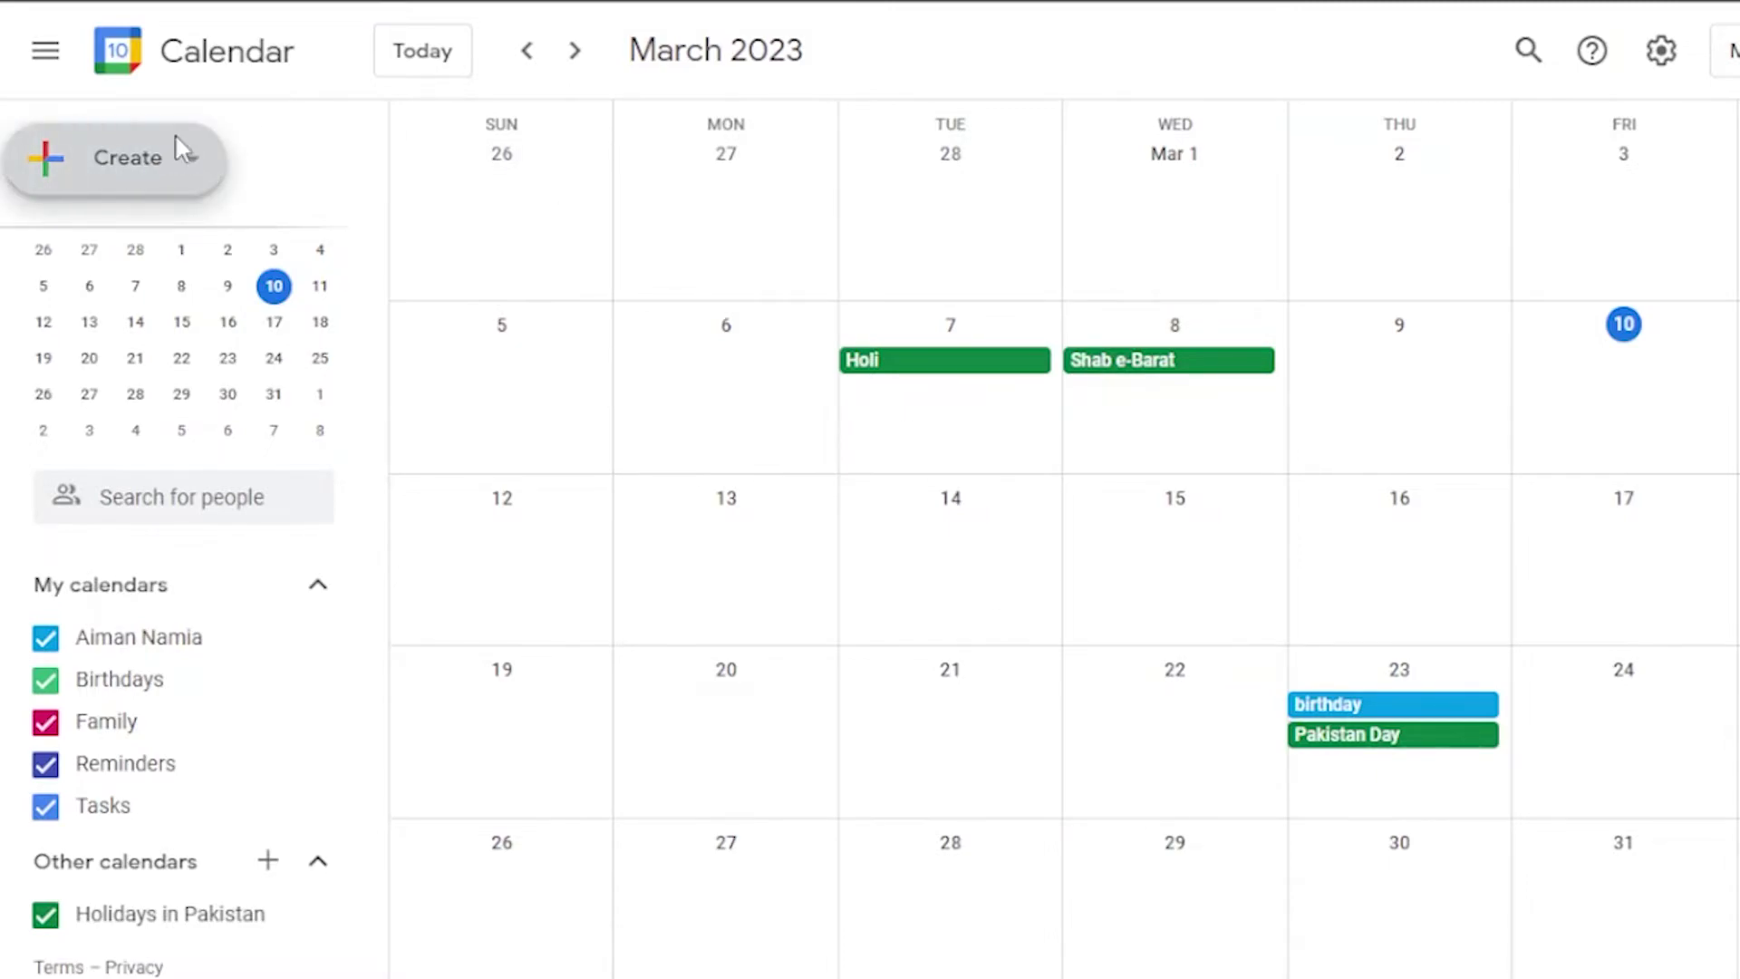
pyautogui.click(198, 303)
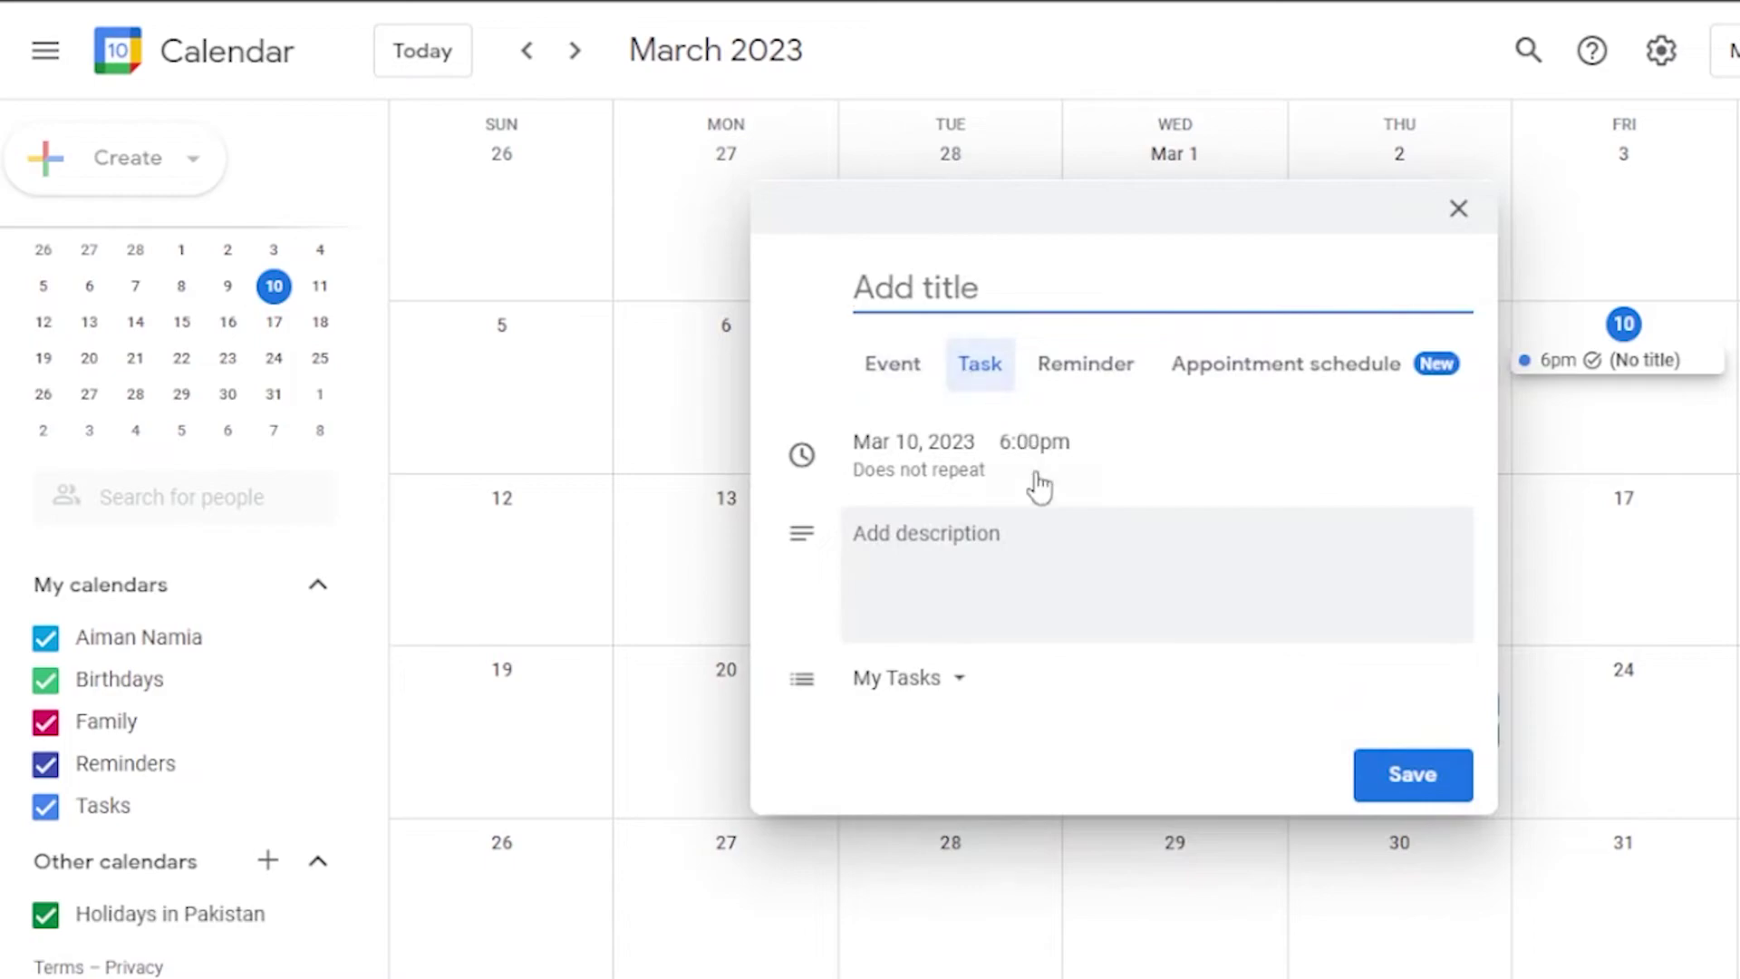
pyautogui.click(917, 444)
pyautogui.click(915, 443)
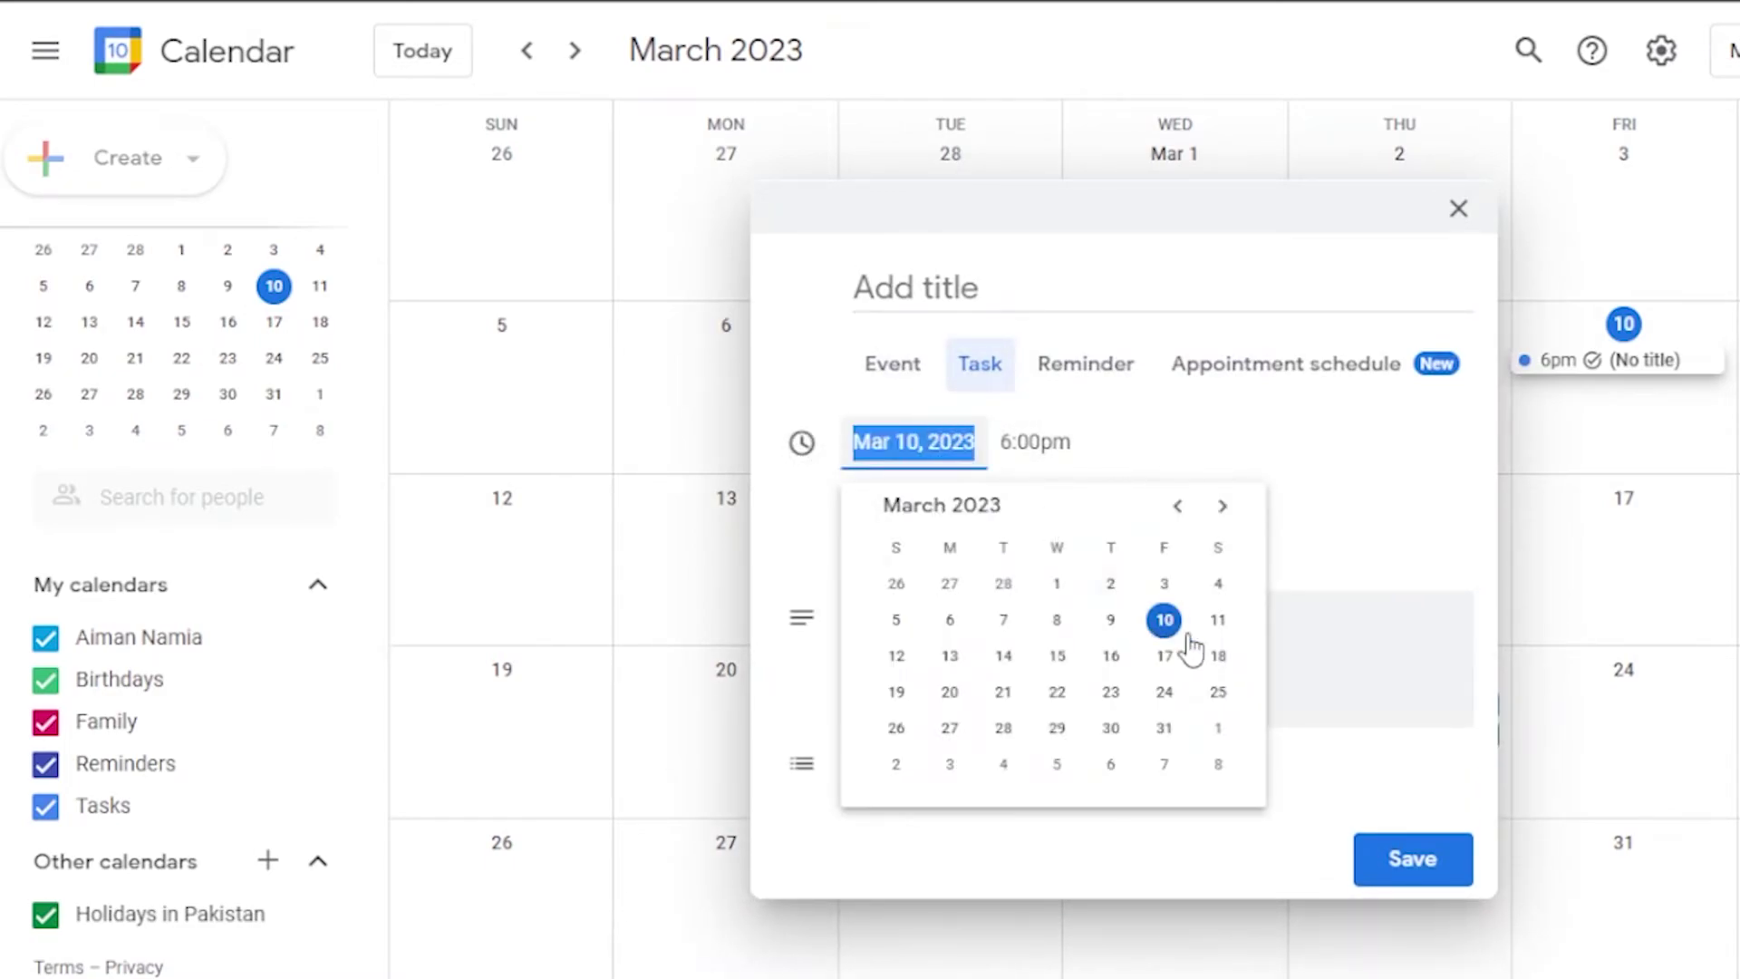
pyautogui.click(1218, 622)
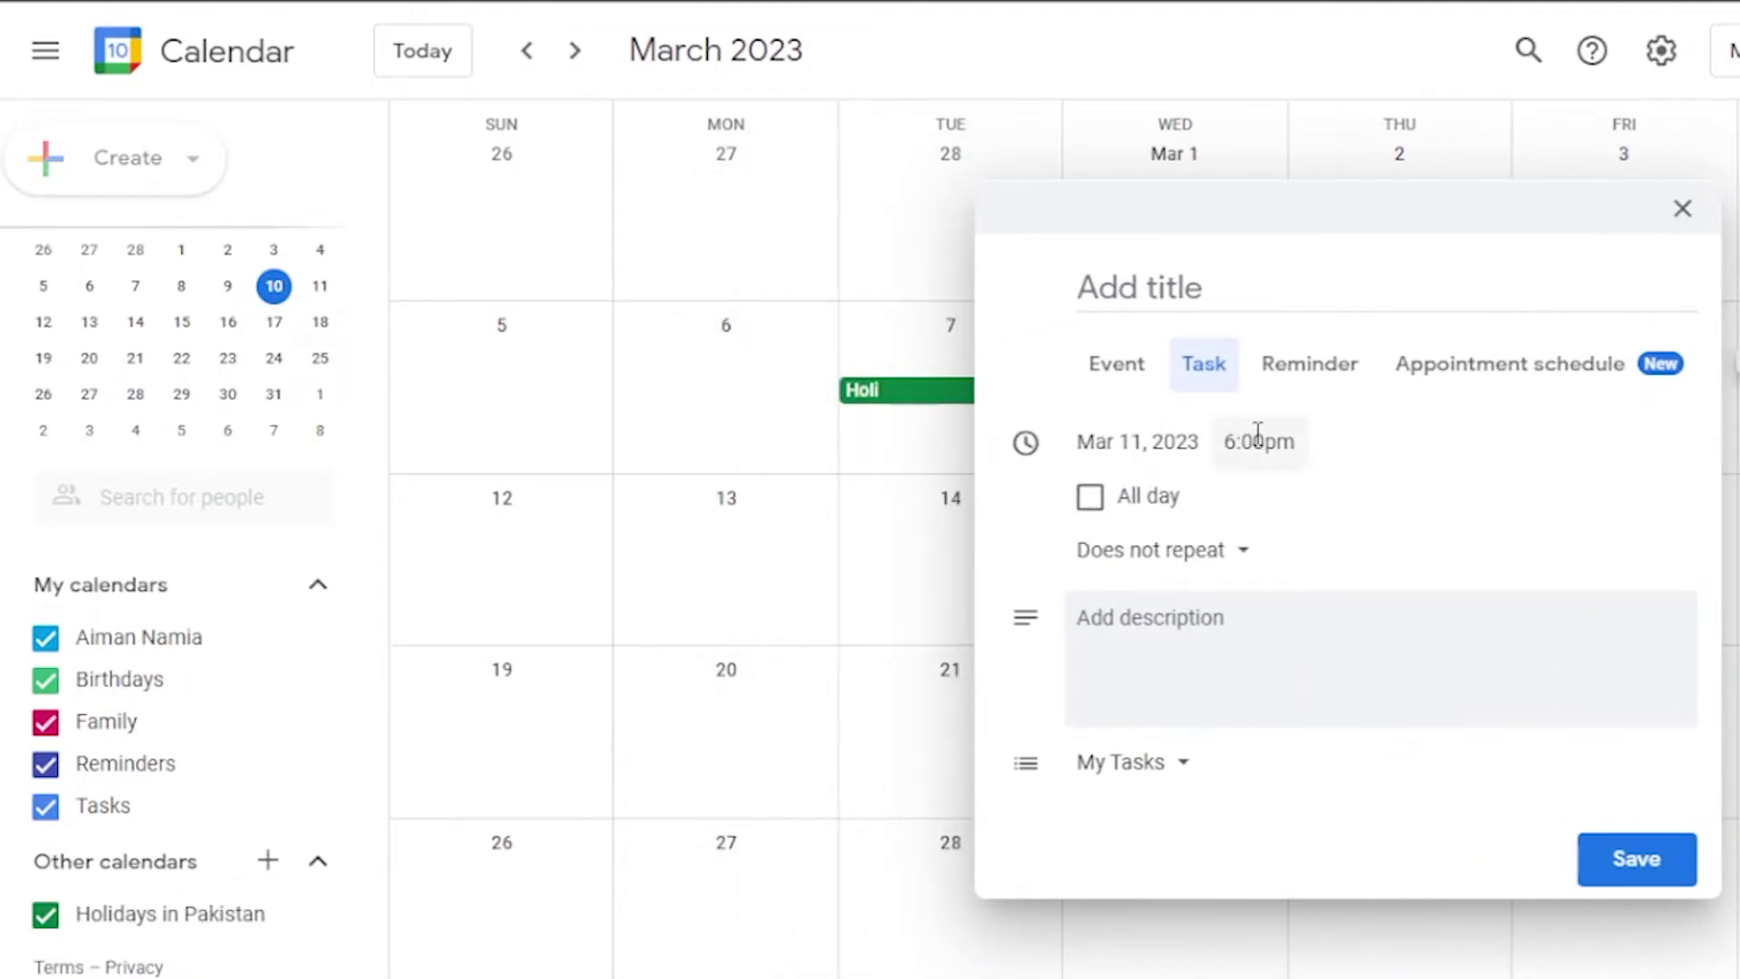
pyautogui.click(1257, 436)
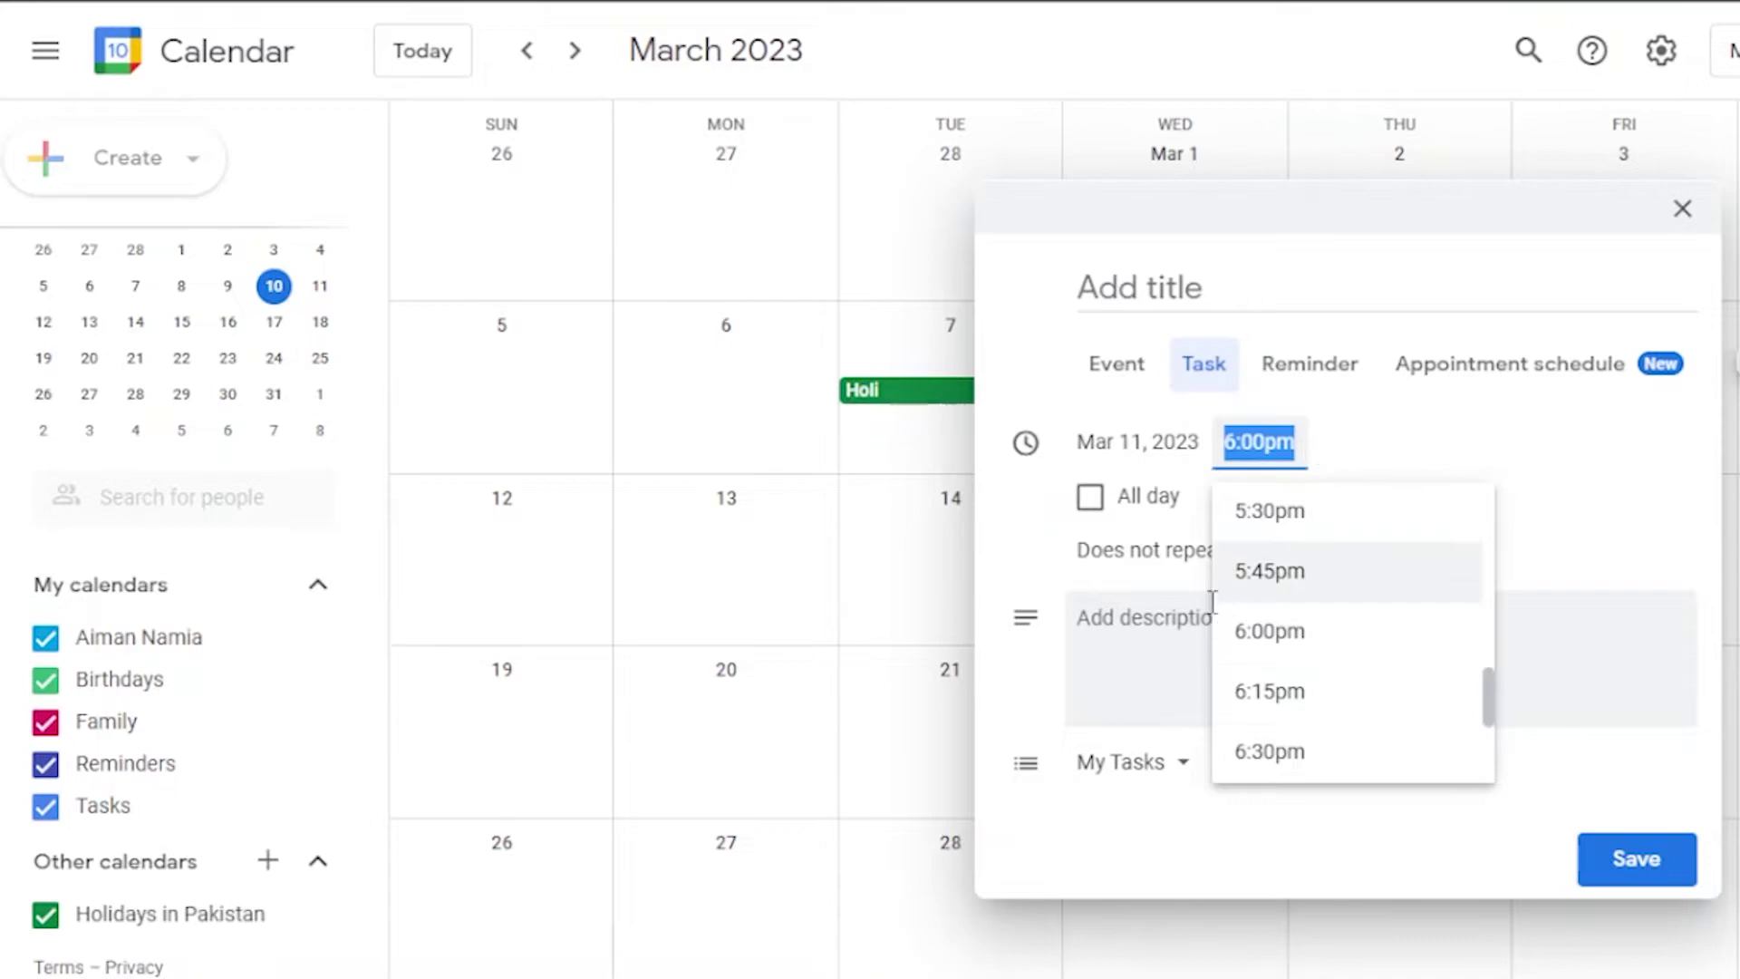
# Enter "go shopping" as the task's description
pyautogui.click(1176, 609)
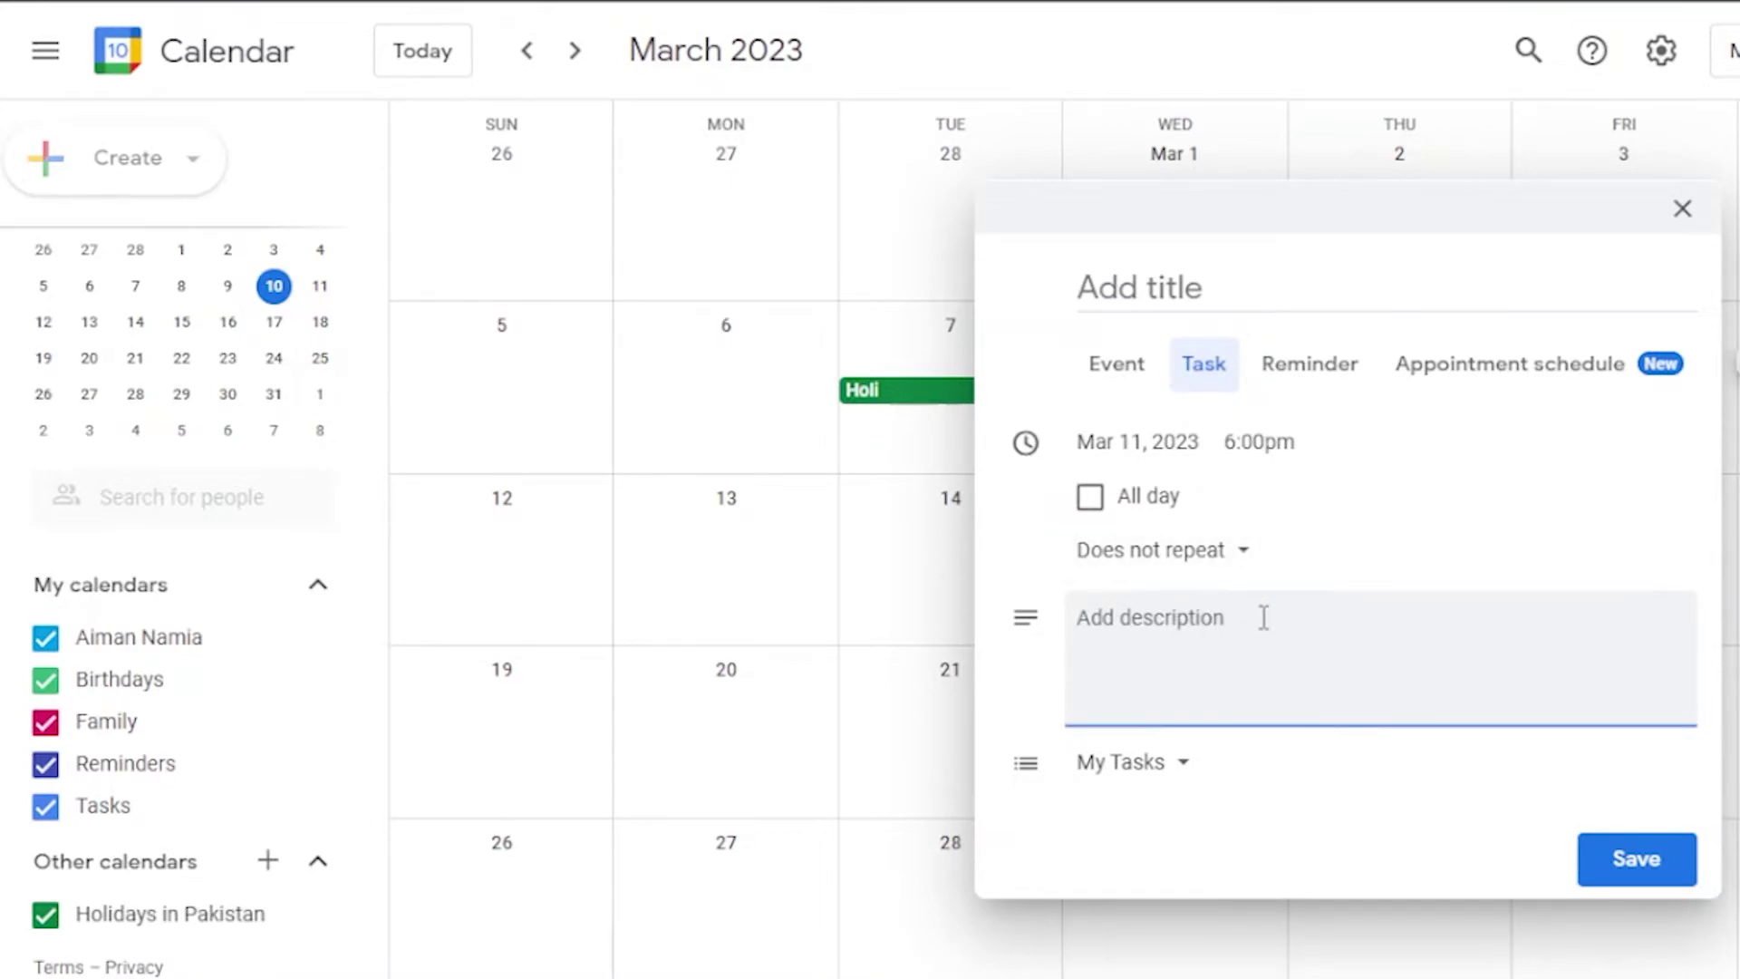
pyautogui.write('go sh')
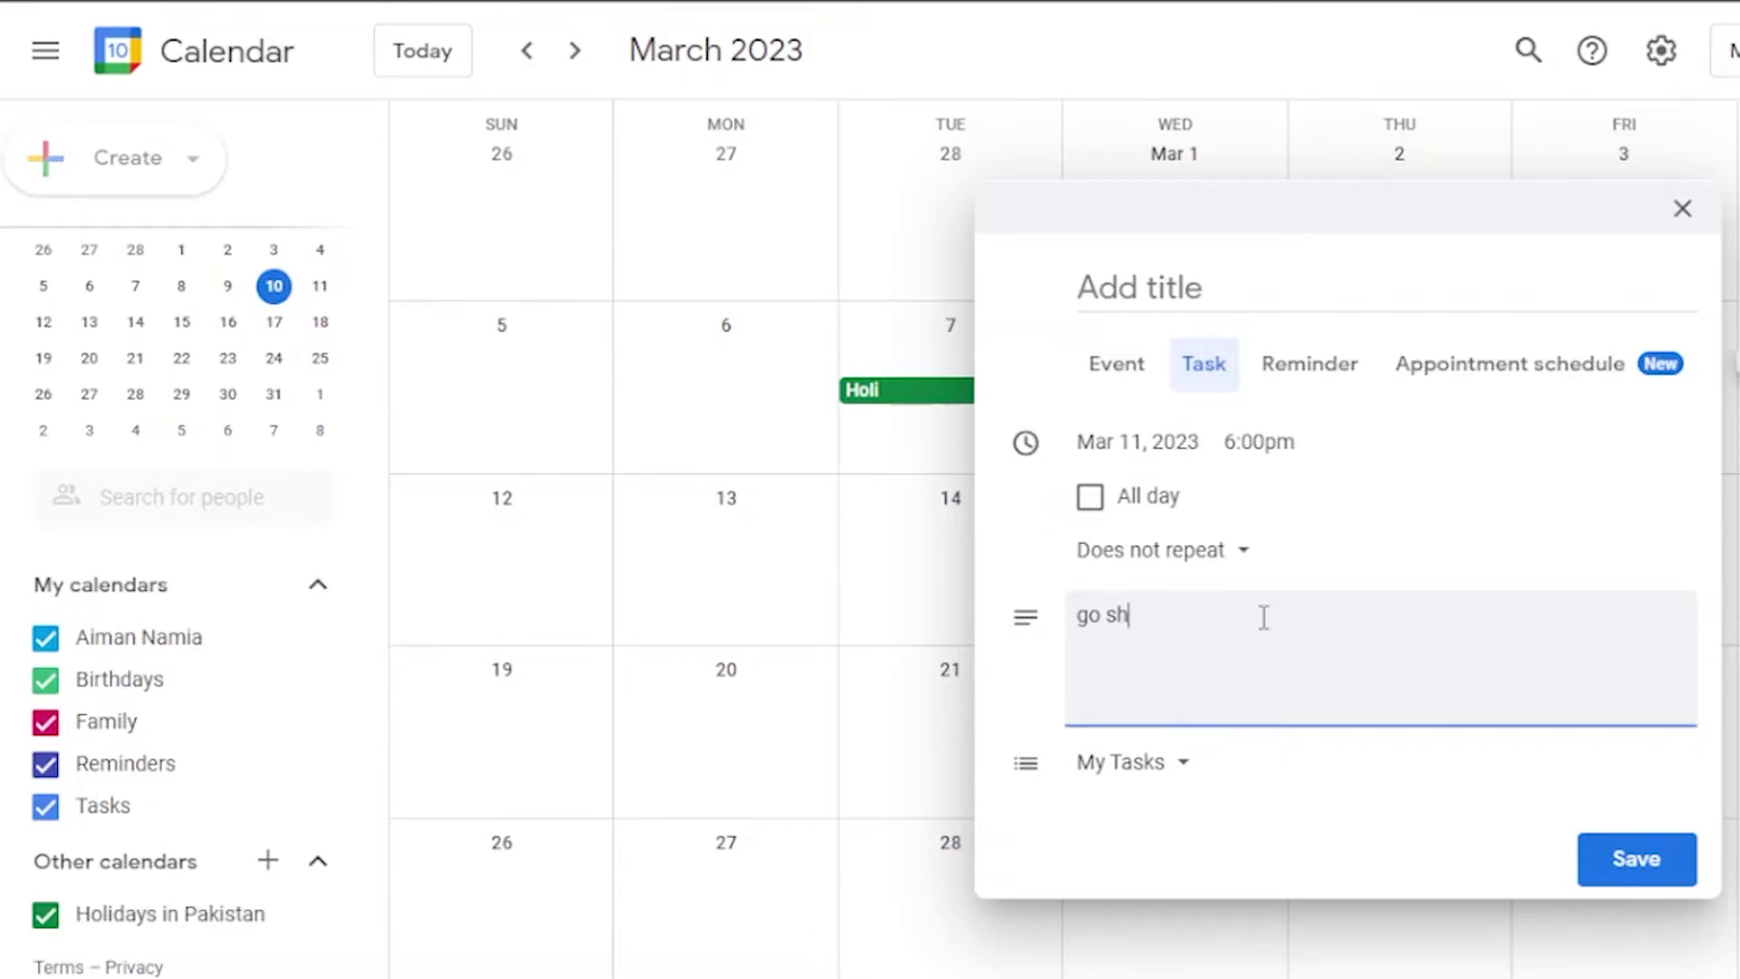
pyautogui.write('opping')
# Set the task to repeat monthly on the second Saturday and save it in My Tasks
pyautogui.click(1244, 564)
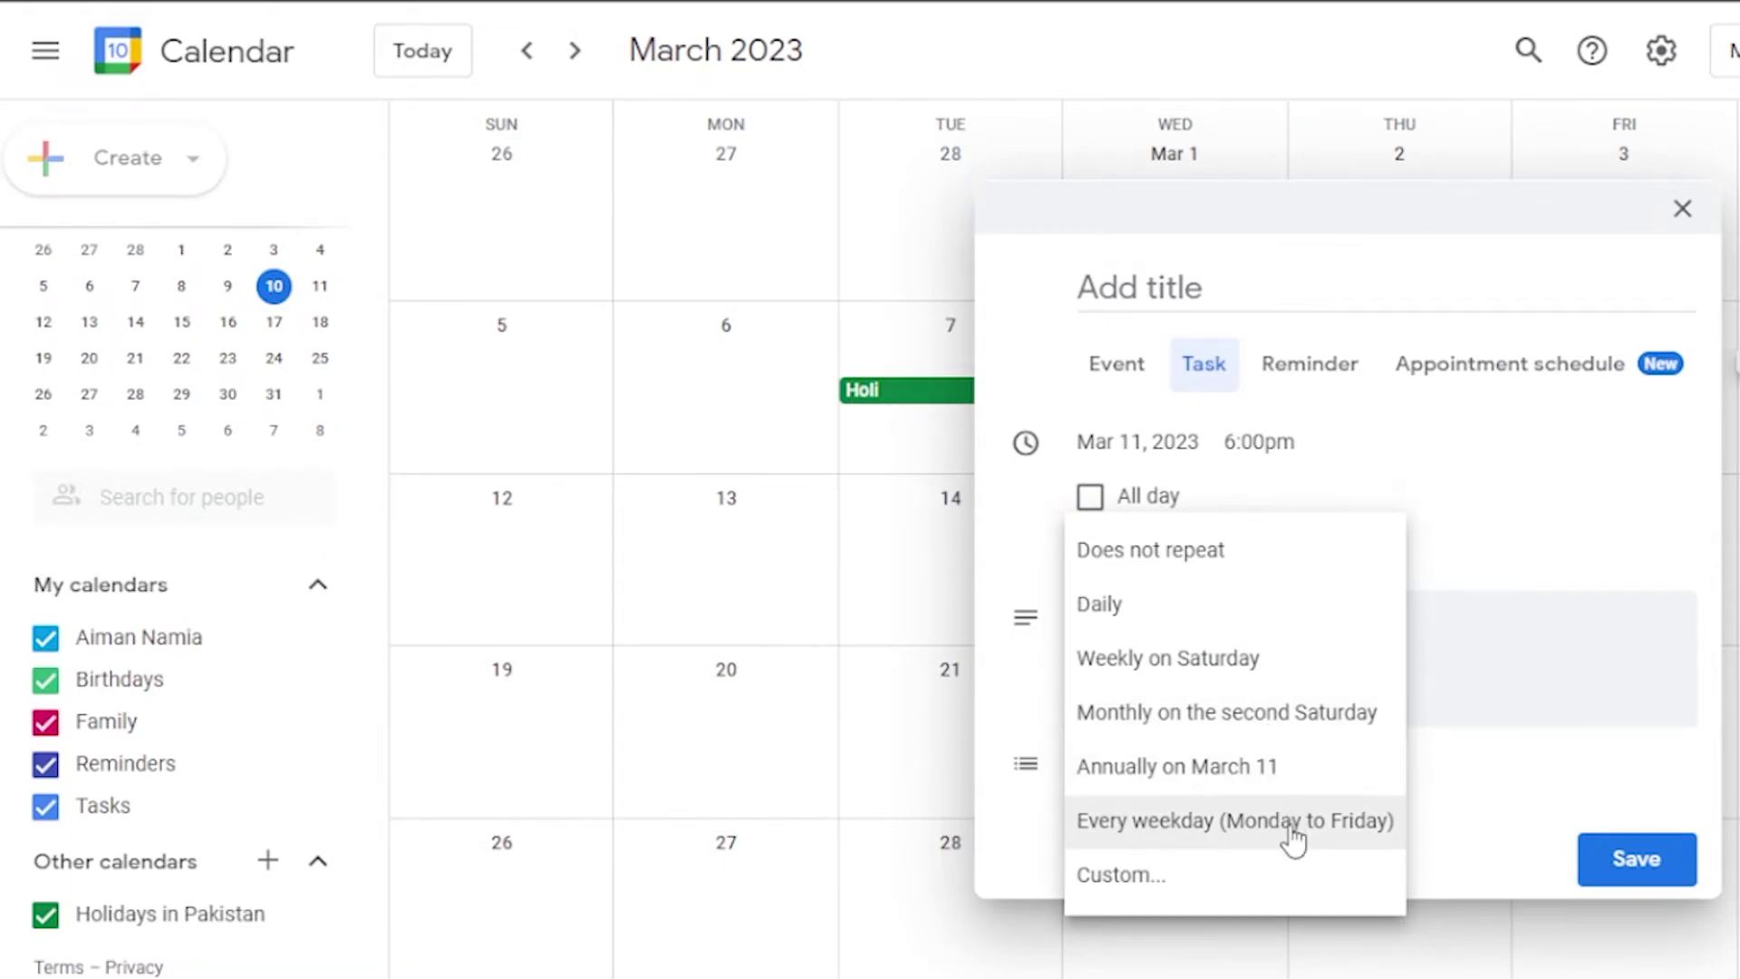
pyautogui.click(1214, 730)
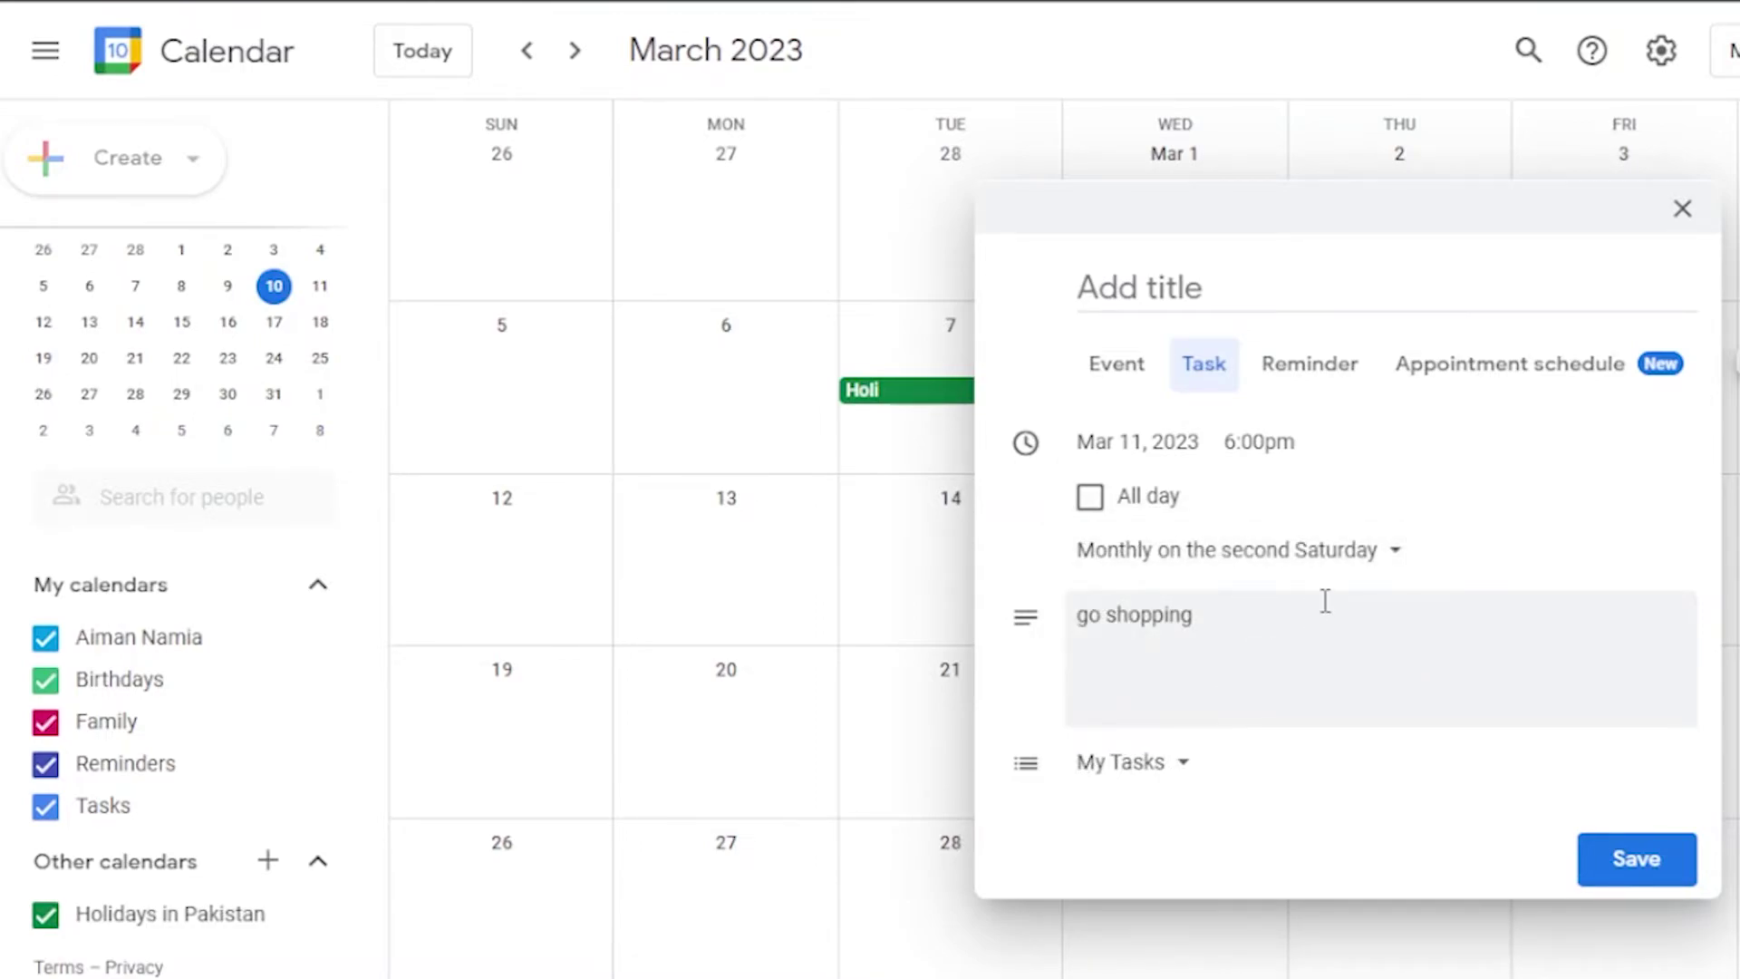
pyautogui.click(1247, 652)
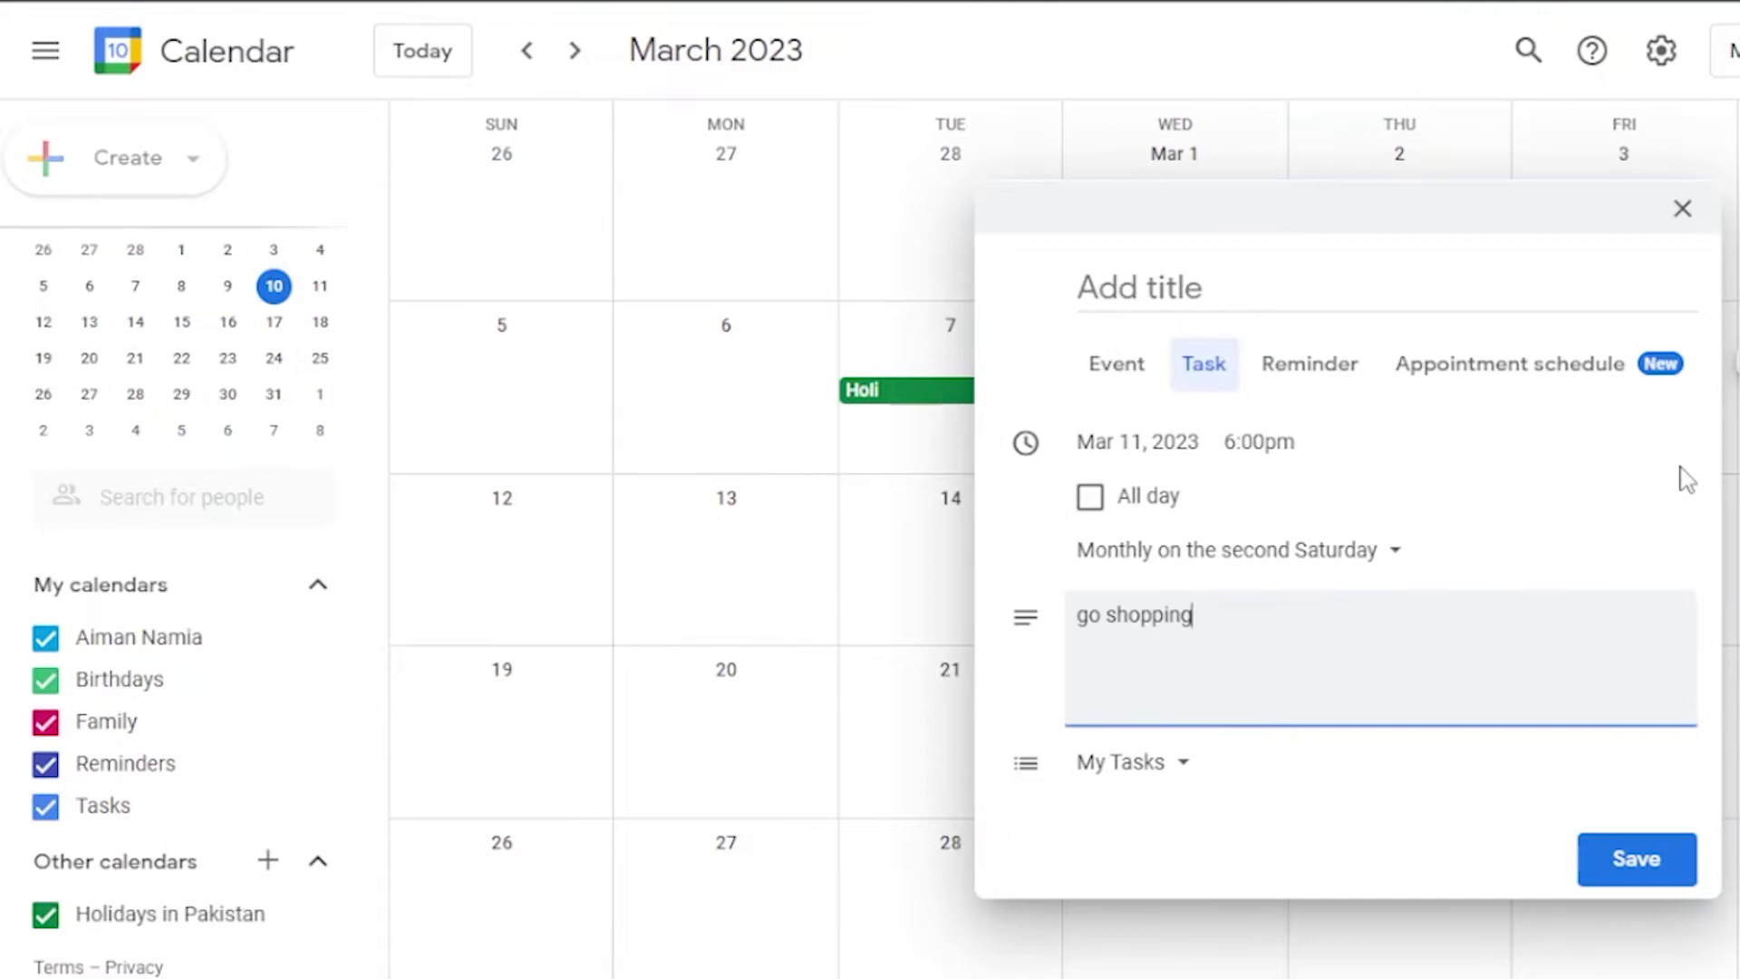
pyautogui.click(1184, 780)
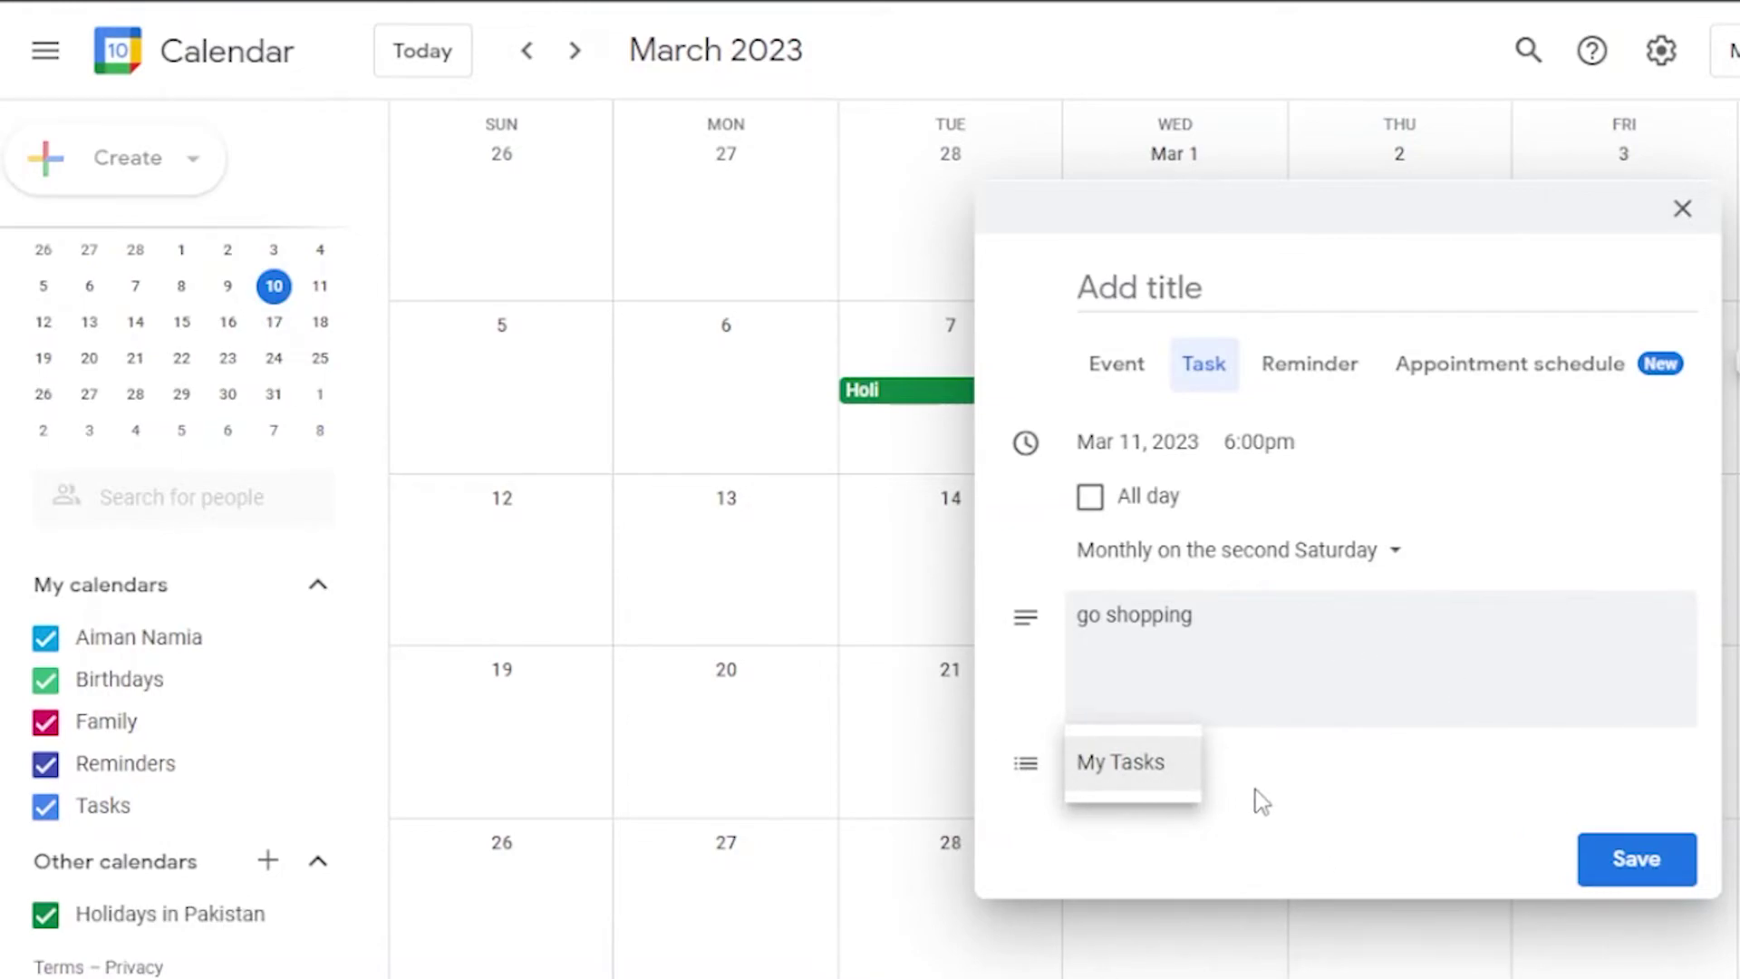
pyautogui.click(1604, 875)
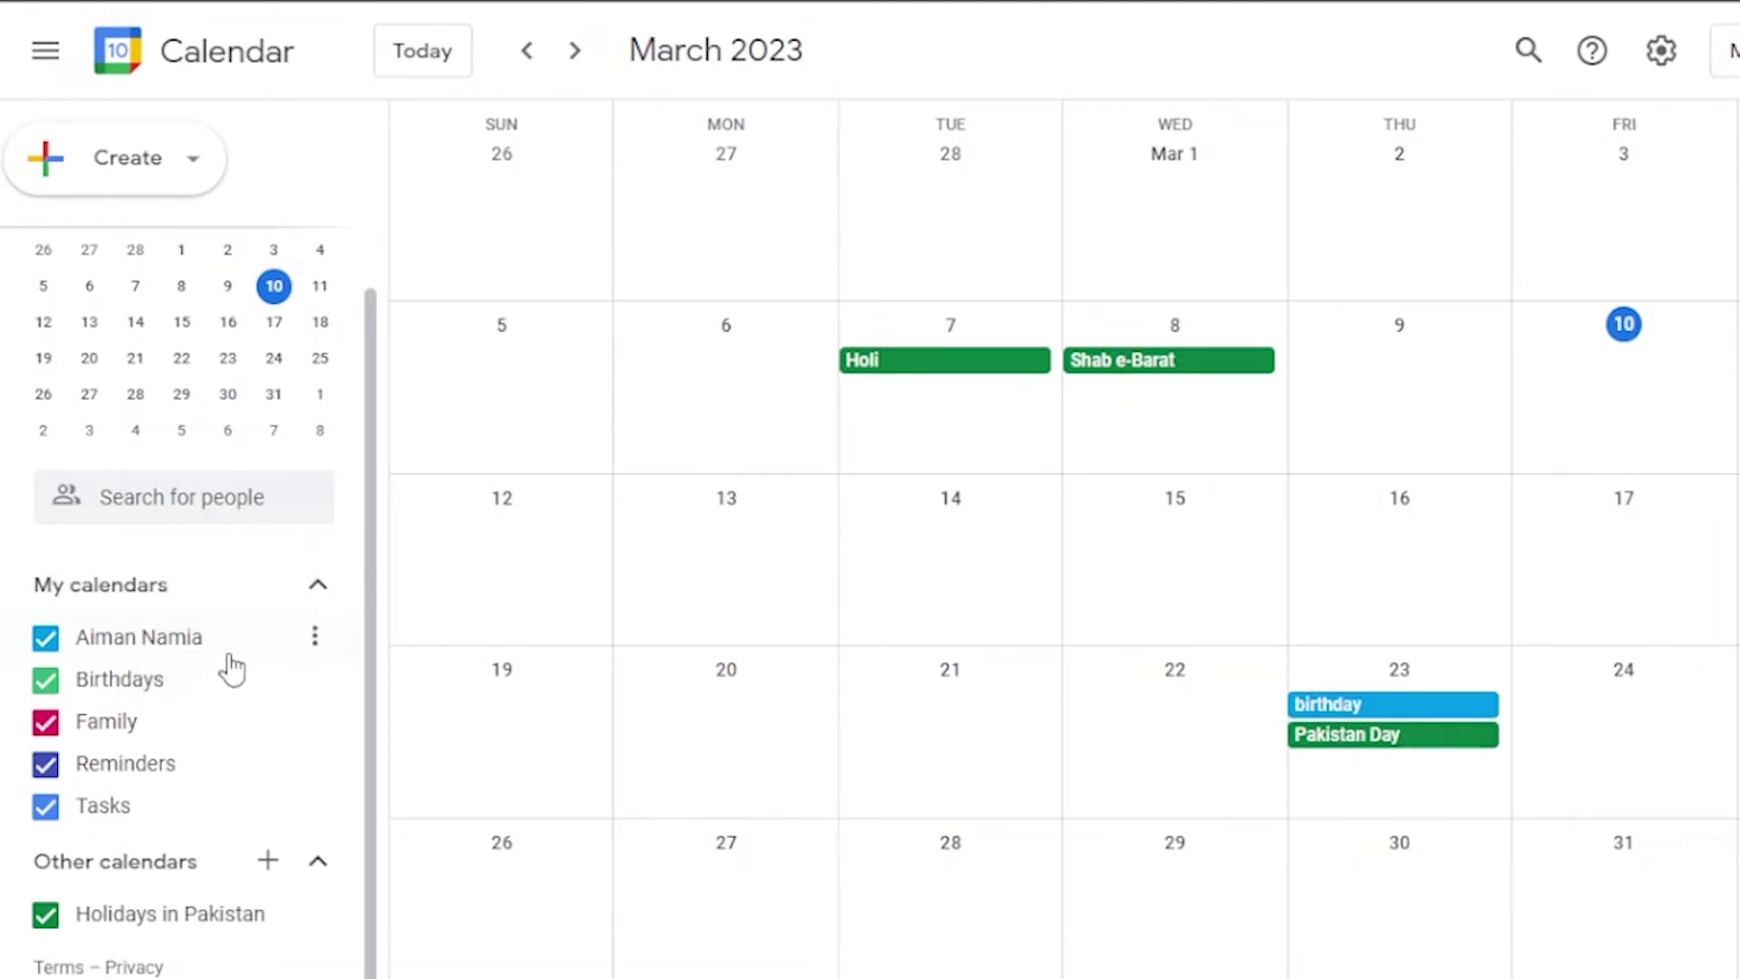
# Toggle the Birthdays calendar off and back on, and view its display and color options
pyautogui.moveTo(232, 690)
pyautogui.click(115, 701)
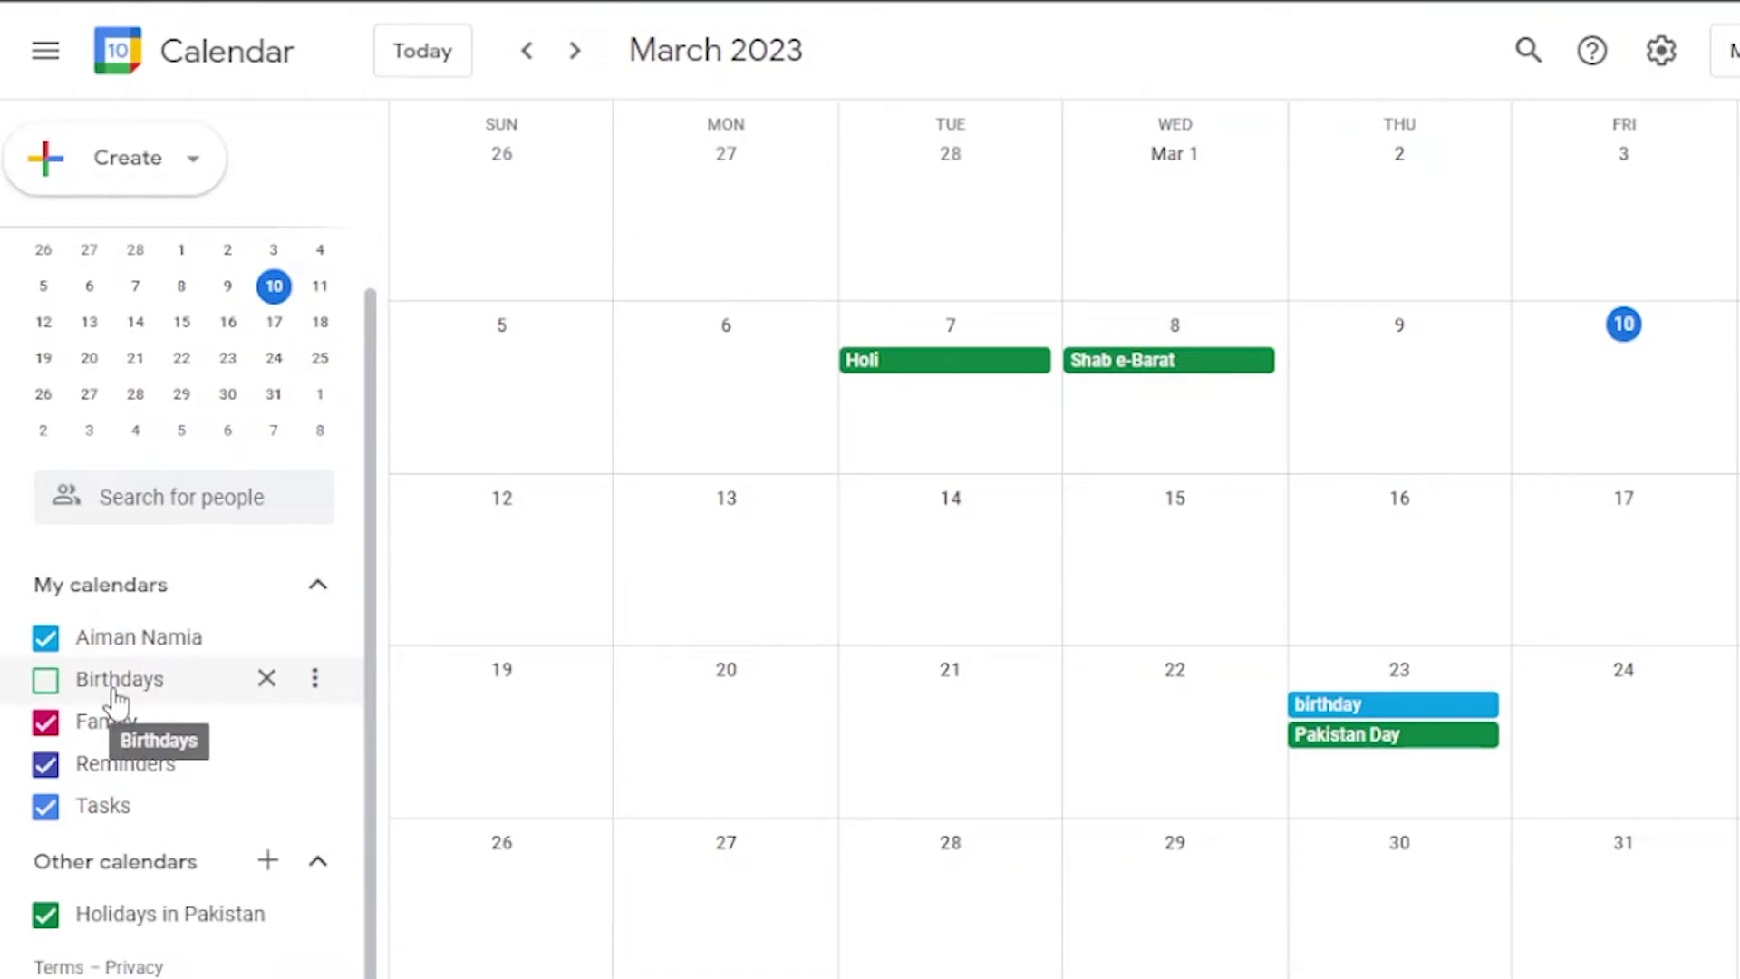
pyautogui.click(115, 700)
pyautogui.rightClick(163, 693)
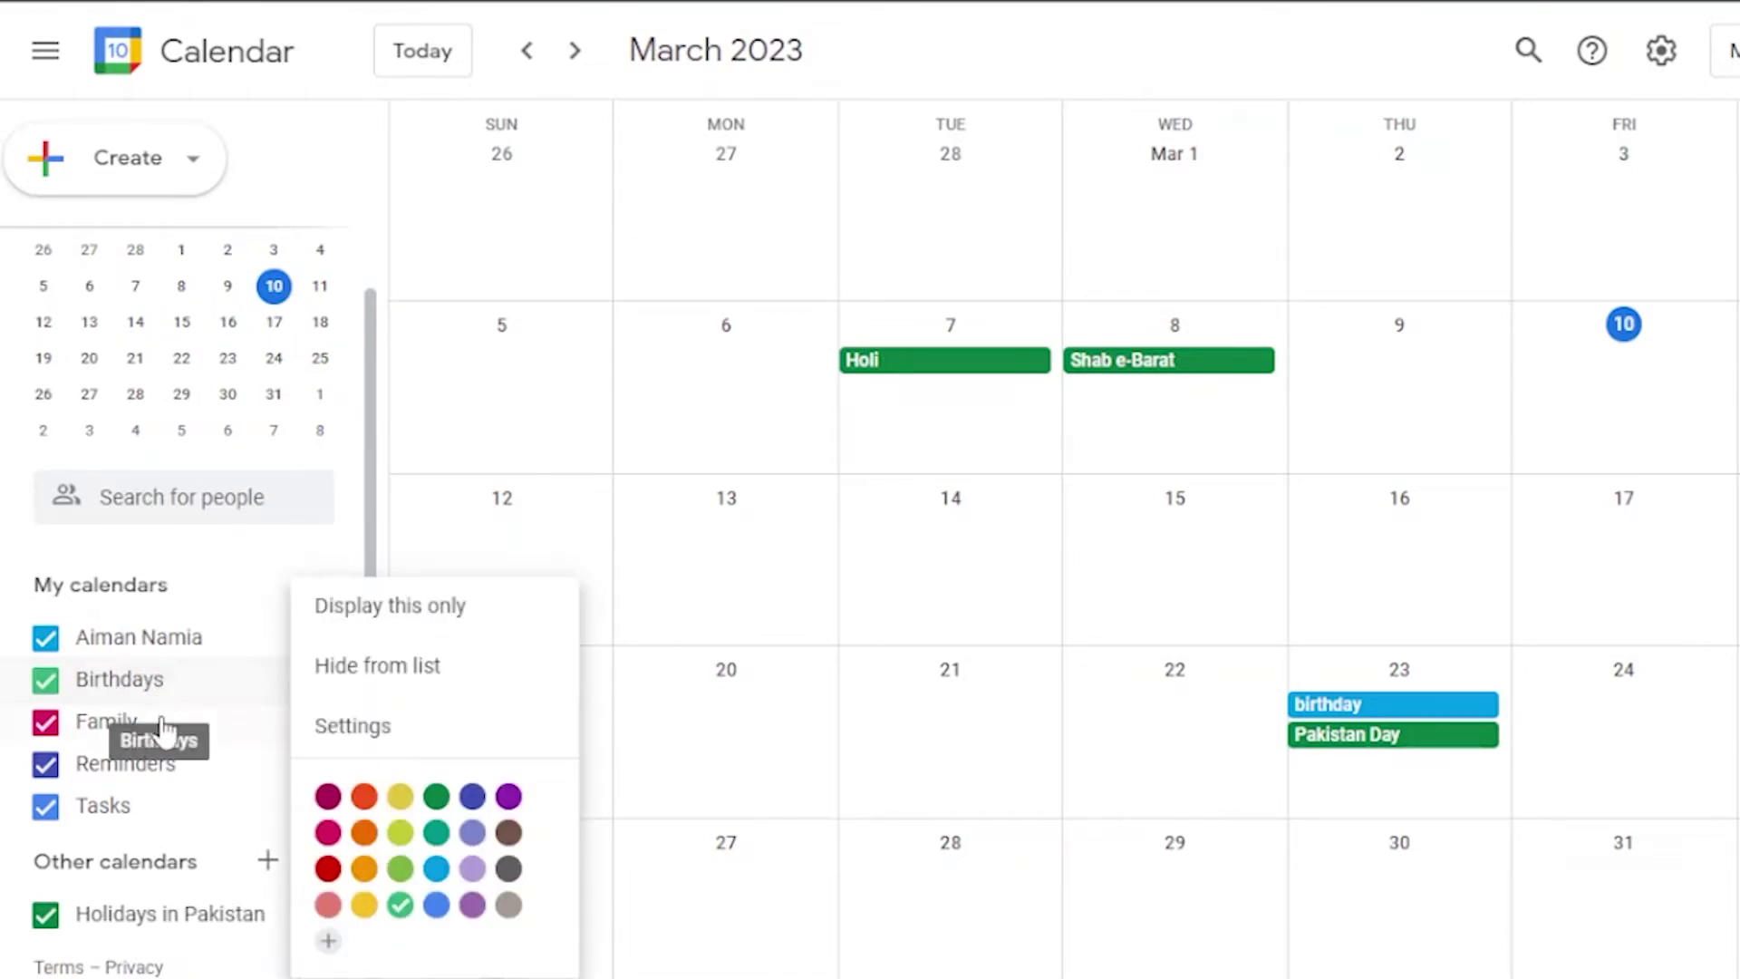
pyautogui.click(162, 725)
pyautogui.click(163, 728)
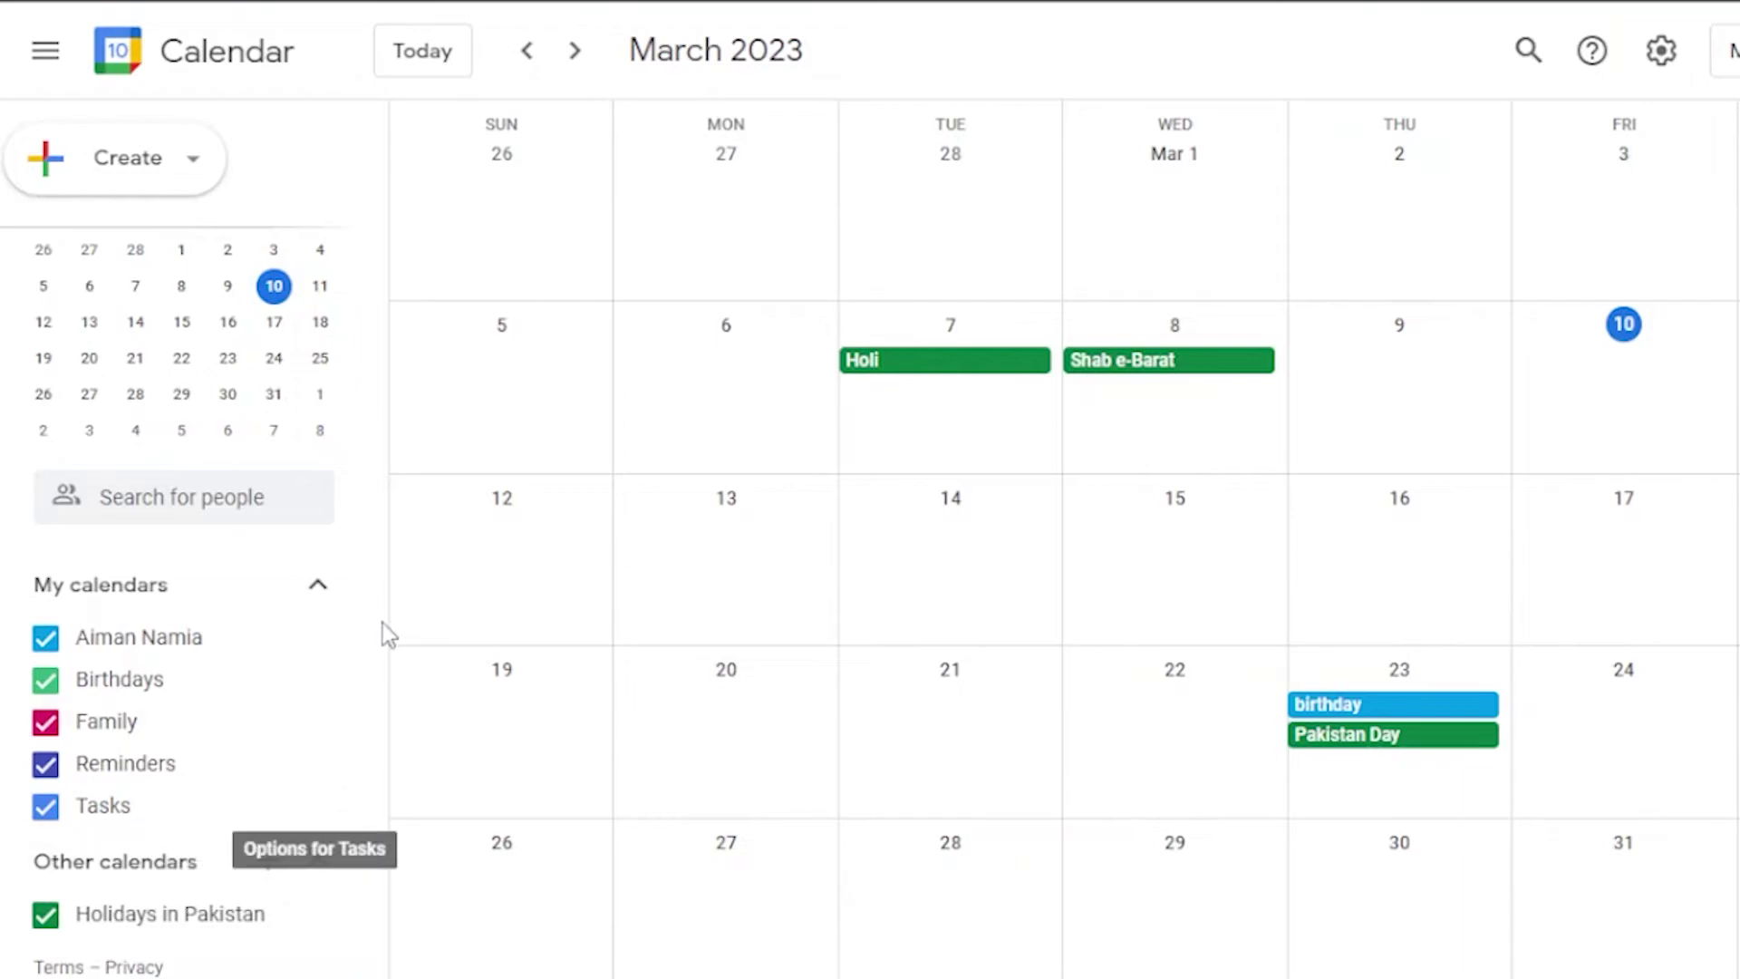
pyautogui.click(216, 678)
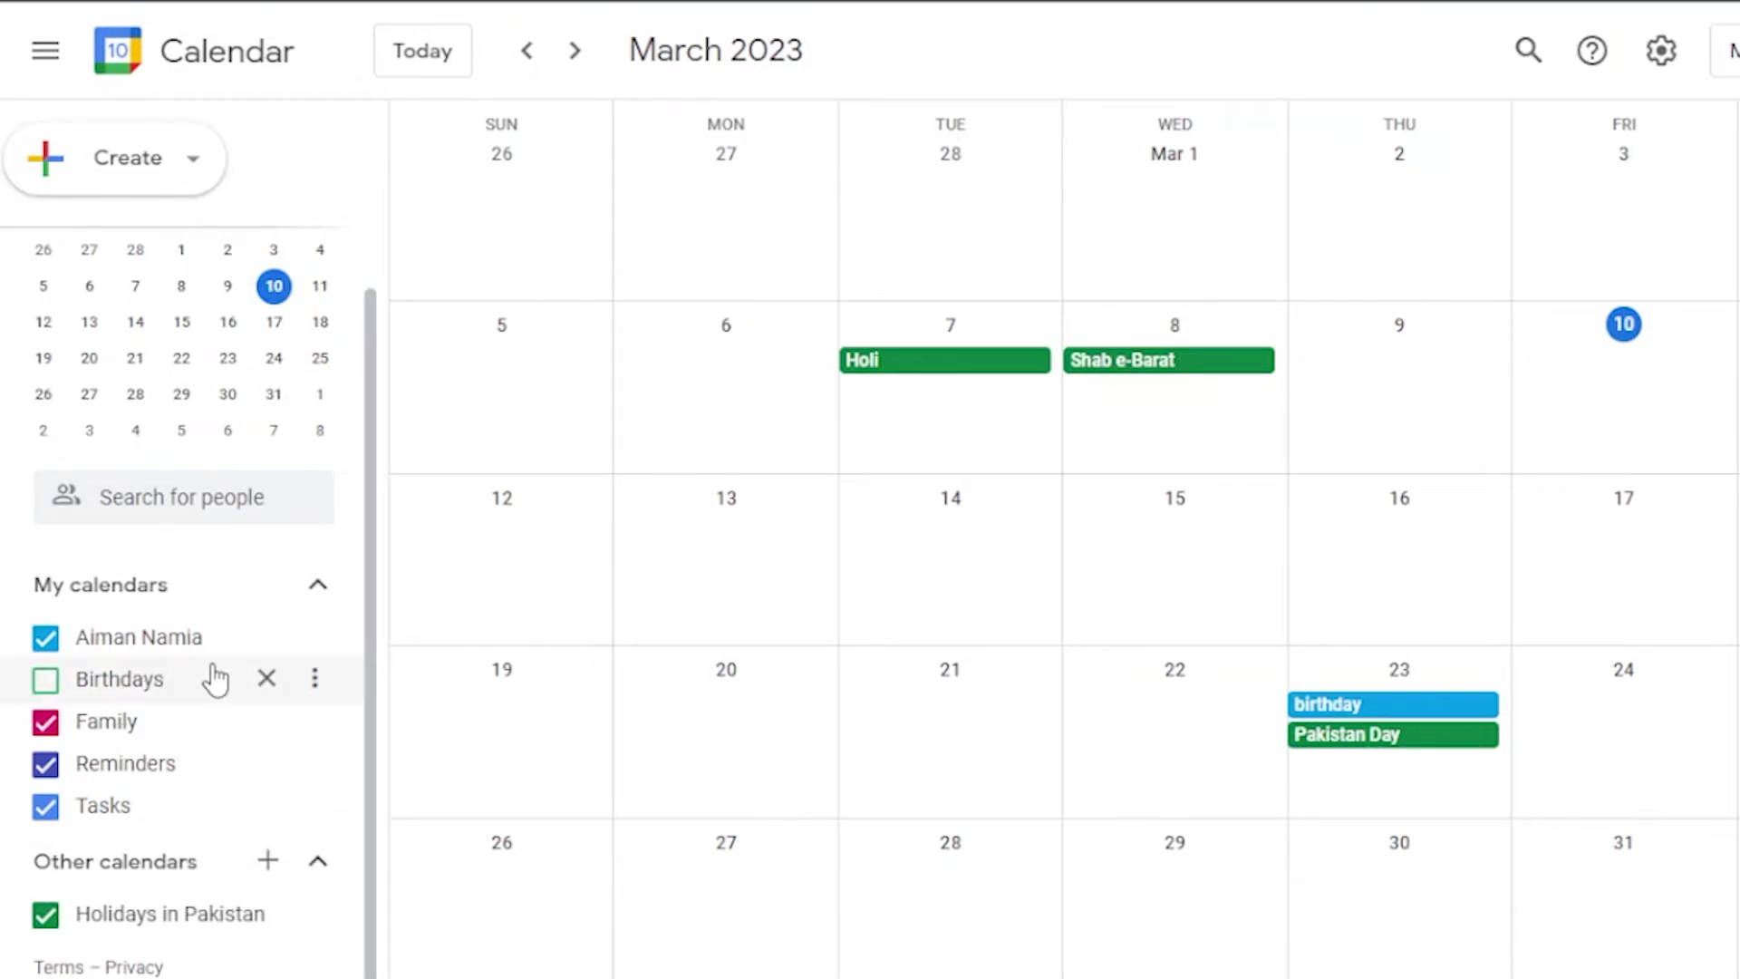
pyautogui.click(216, 677)
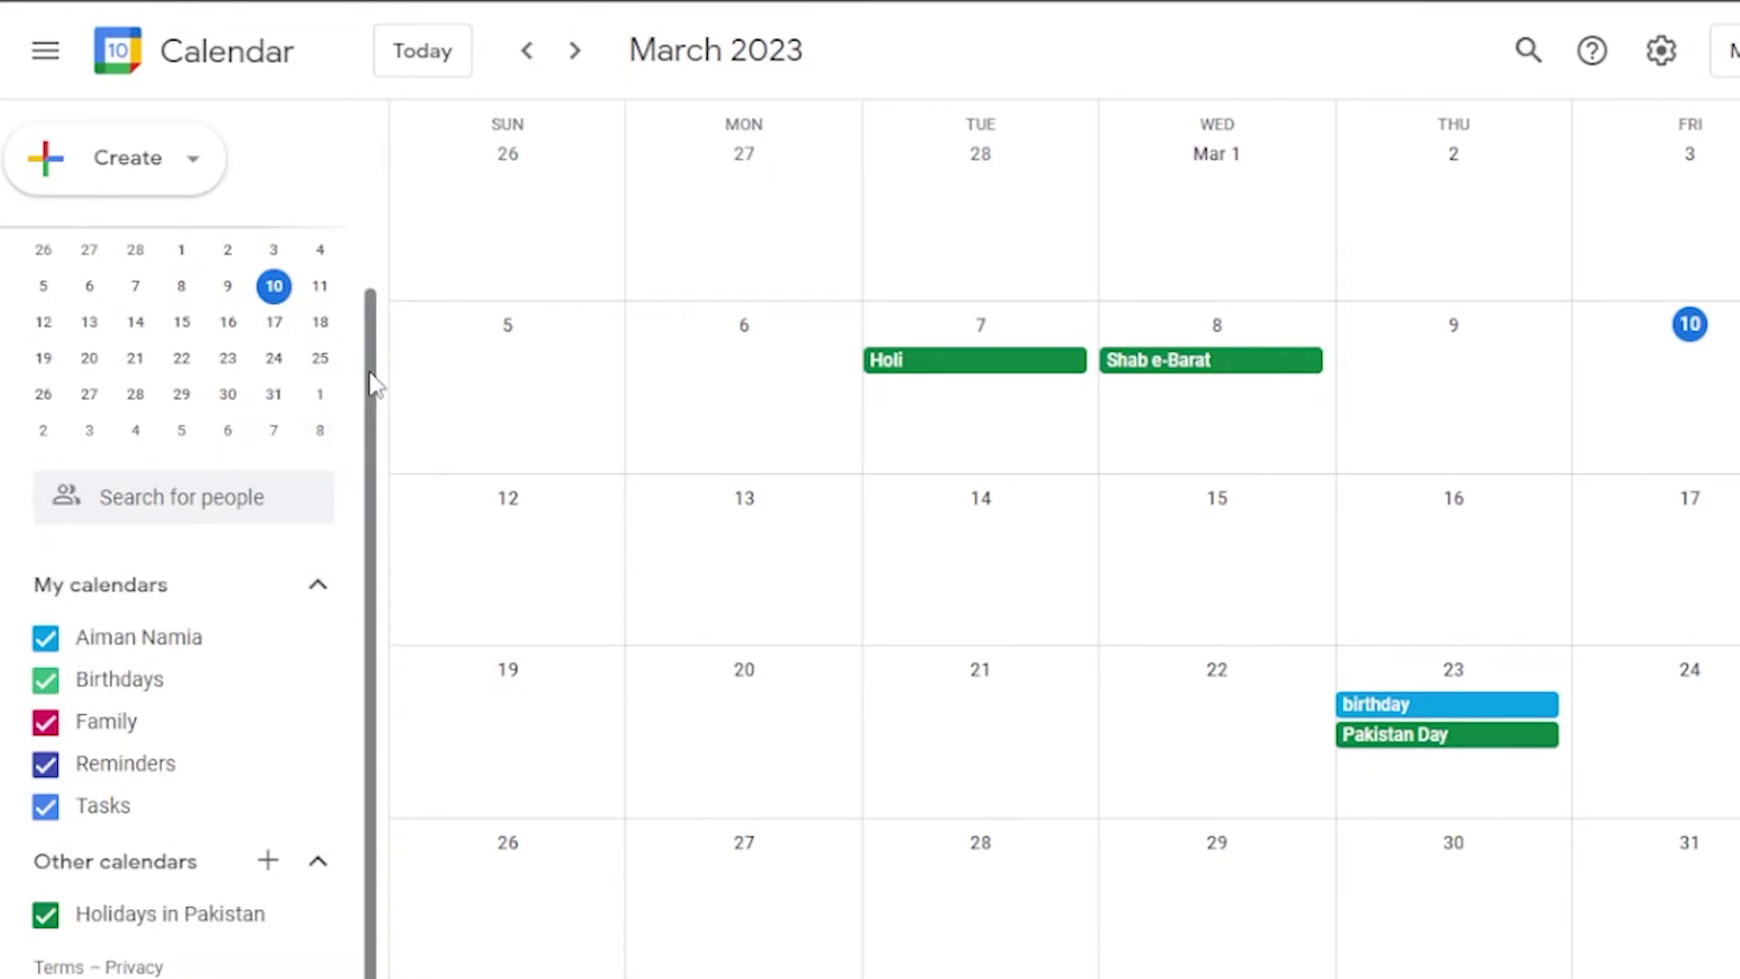
# Collapse the sidebar so that the month grid takes the full width
pyautogui.moveTo(372, 385); pyautogui.dragTo(335, 964)
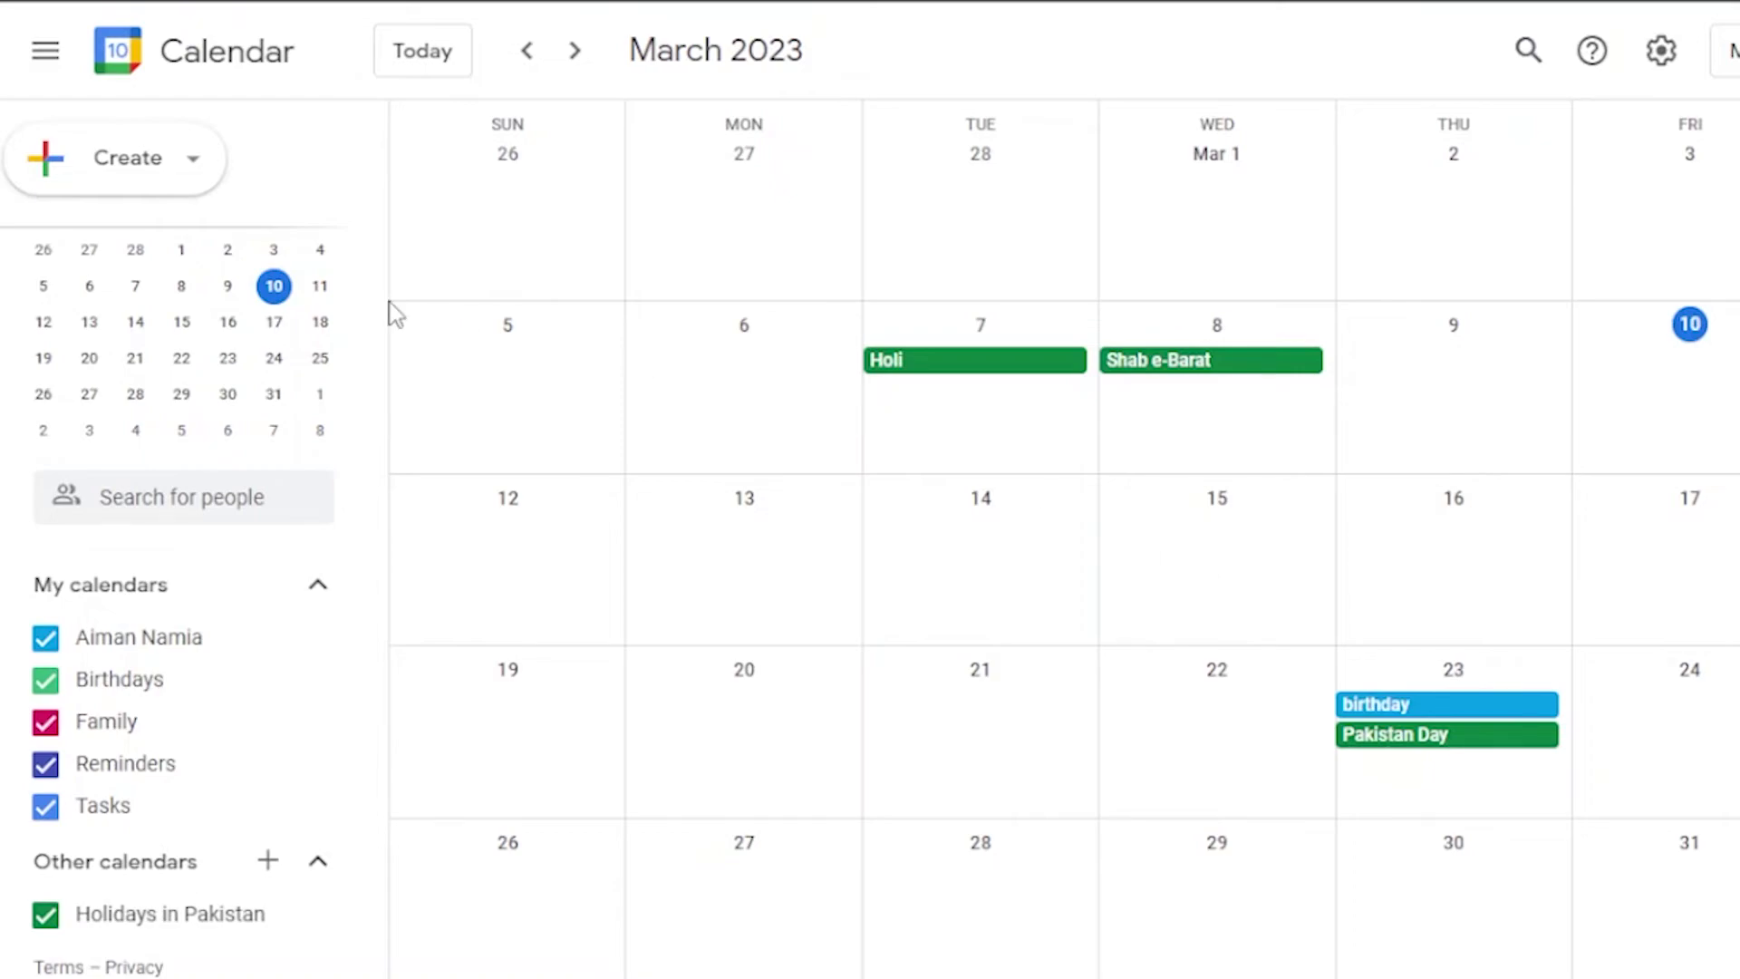
pyautogui.click(33, 73)
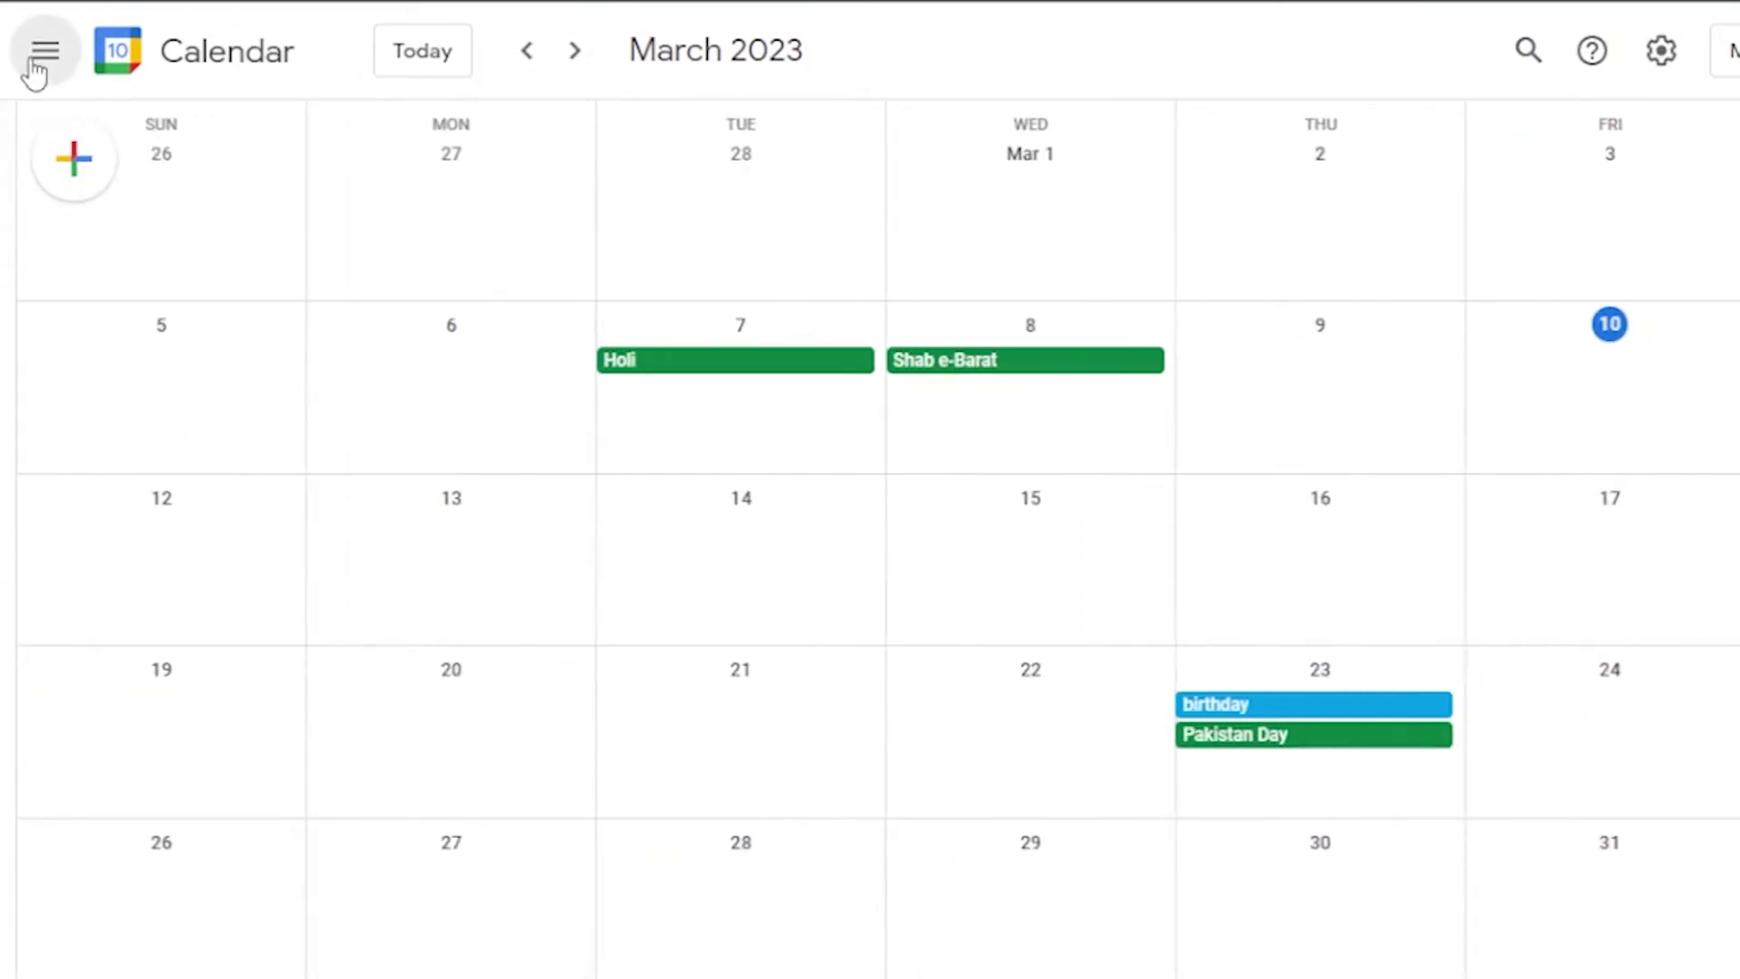
pyautogui.click(34, 72)
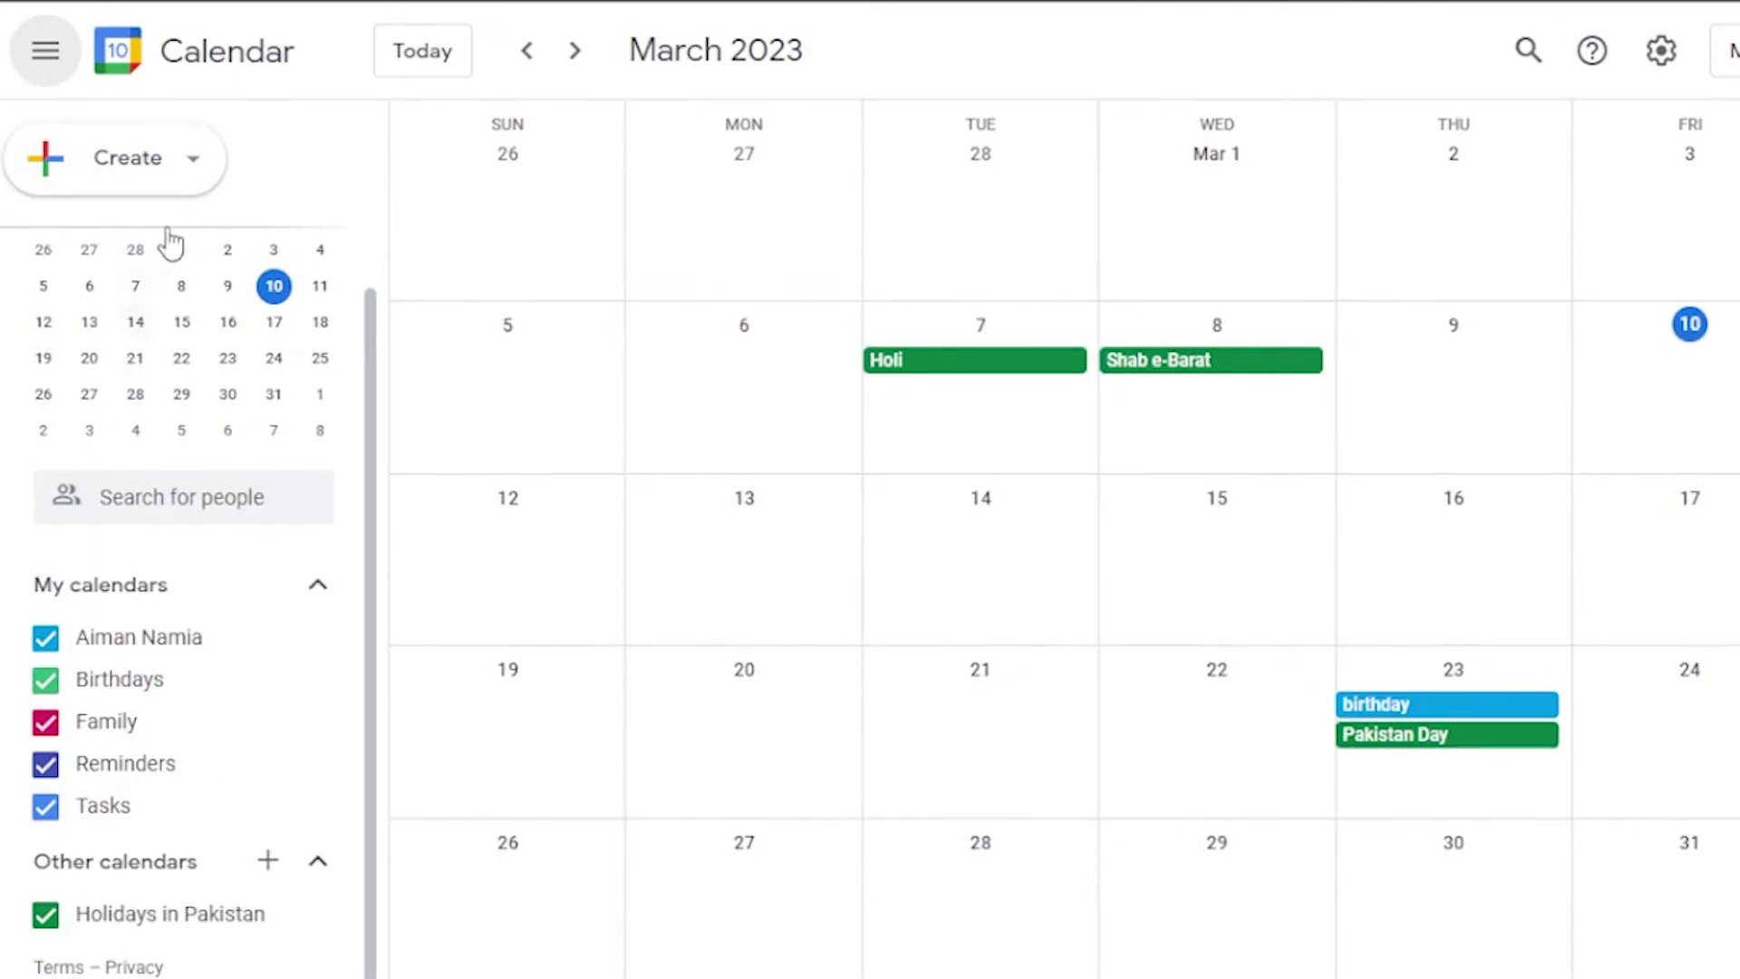
pyautogui.click(20, 72)
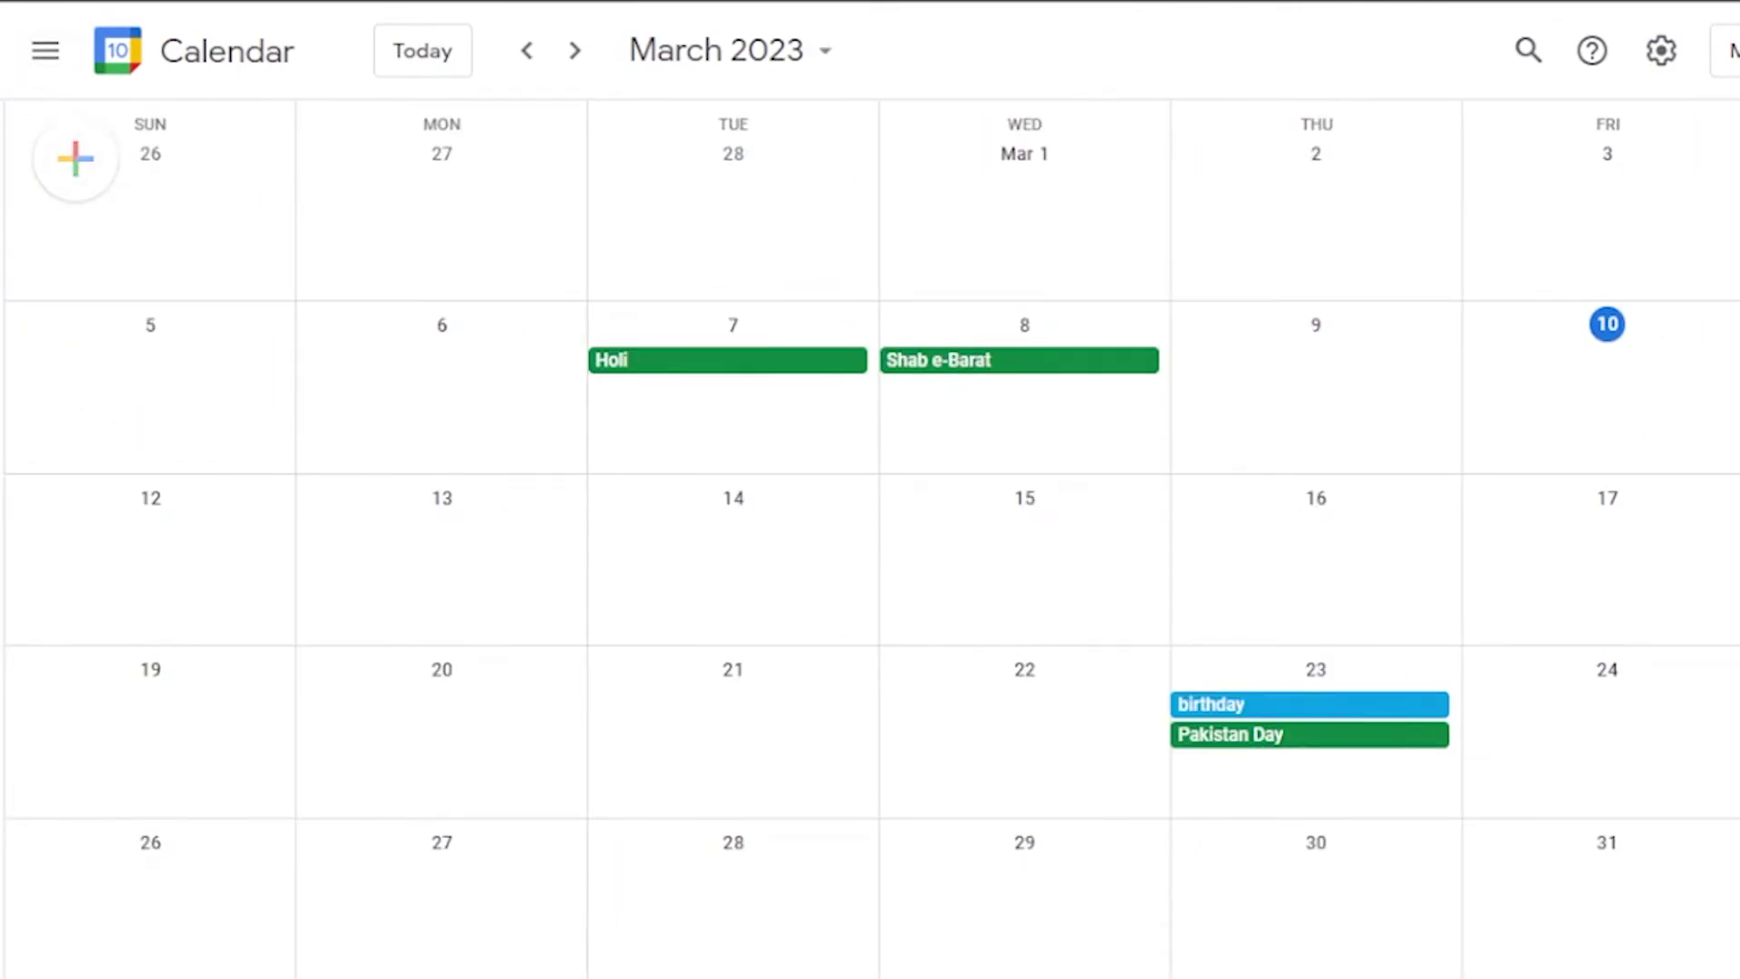
# View the blank new event form, close it, and show Friday, March 3, 2023 as a single day
pyautogui.click(91, 150)
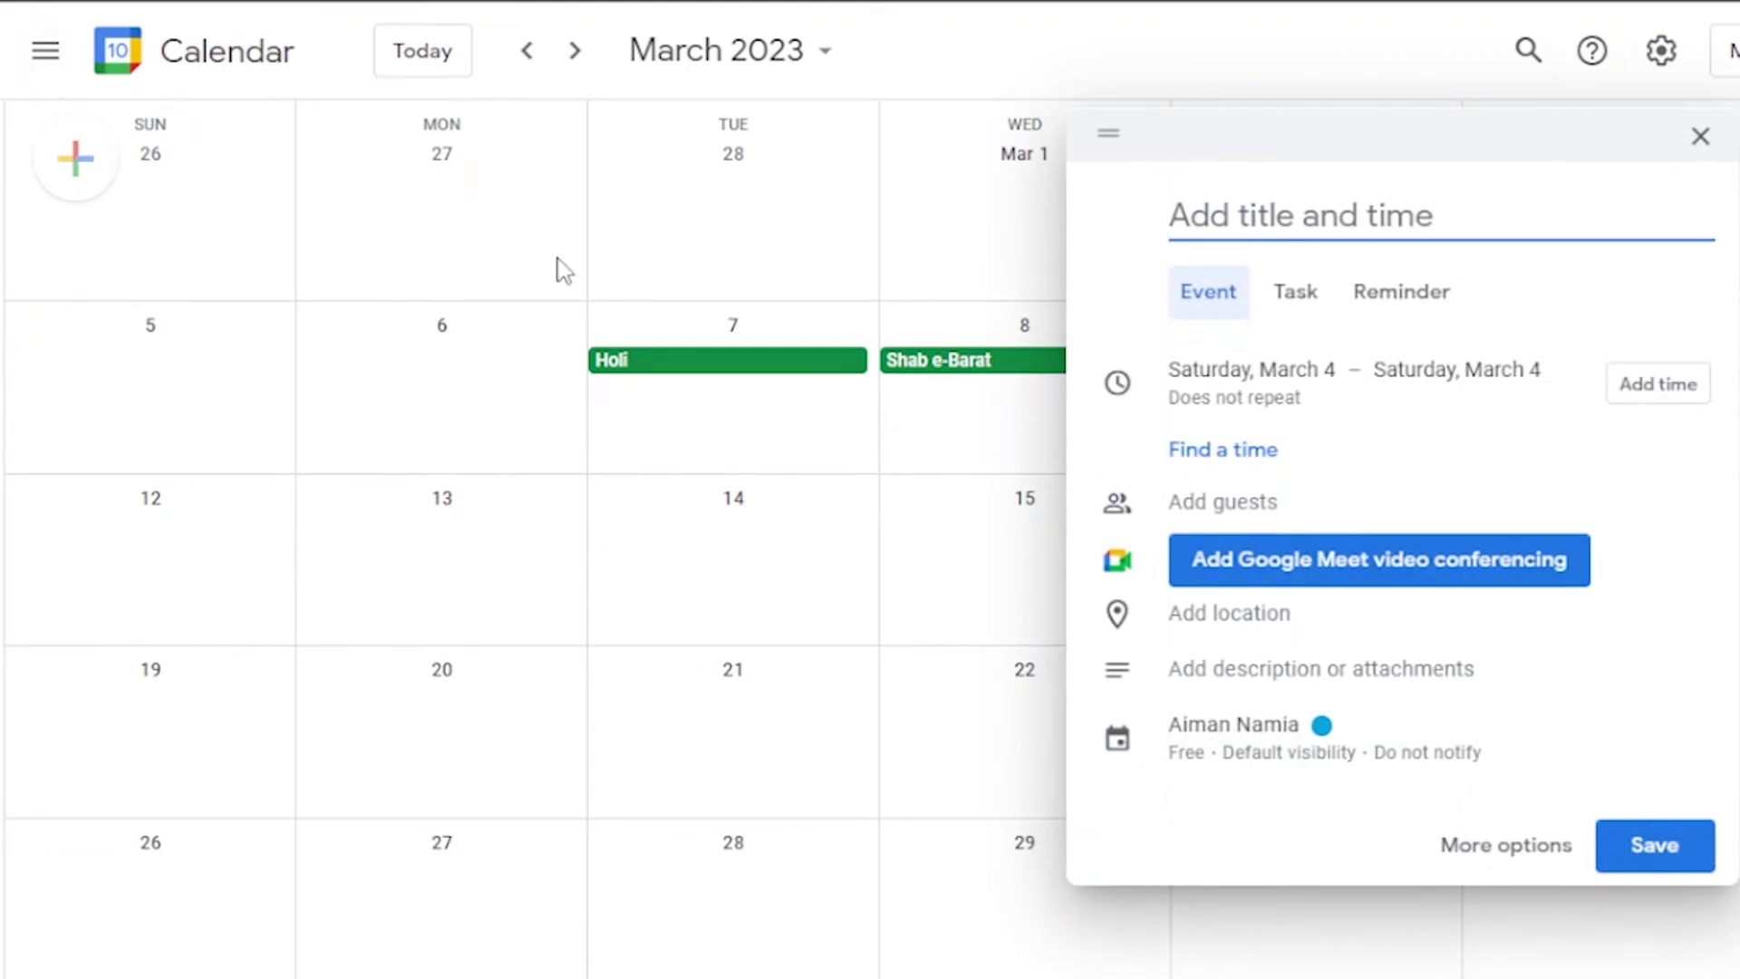
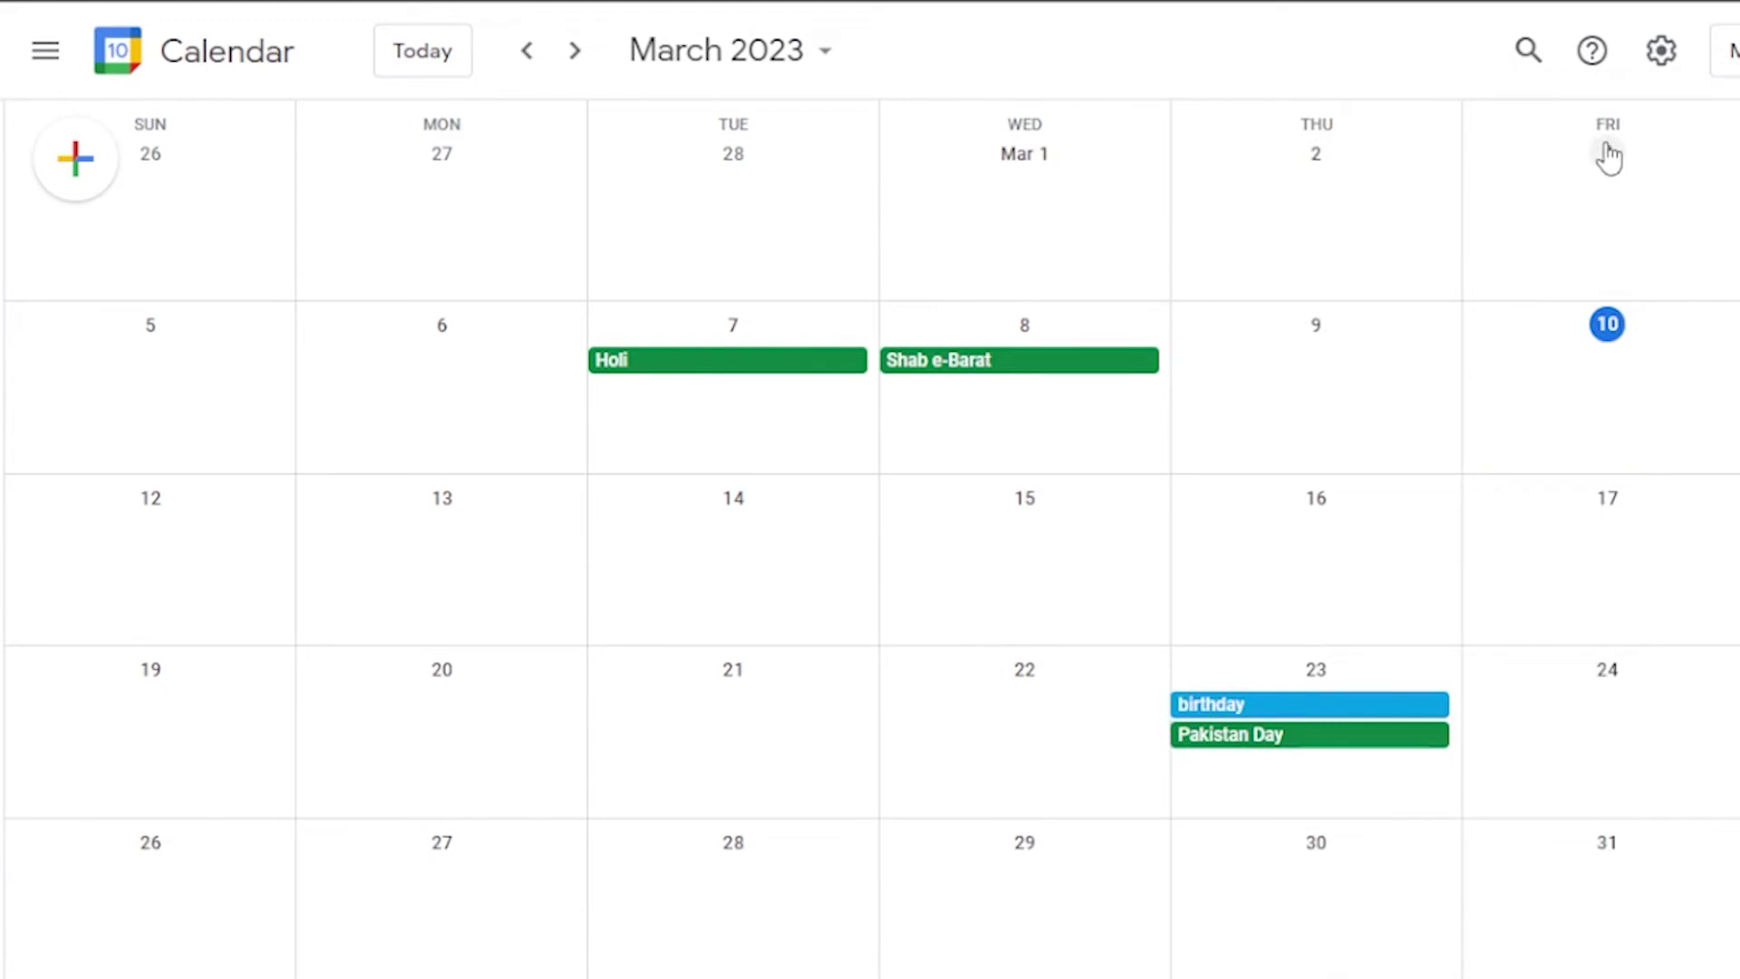
pyautogui.click(1608, 154)
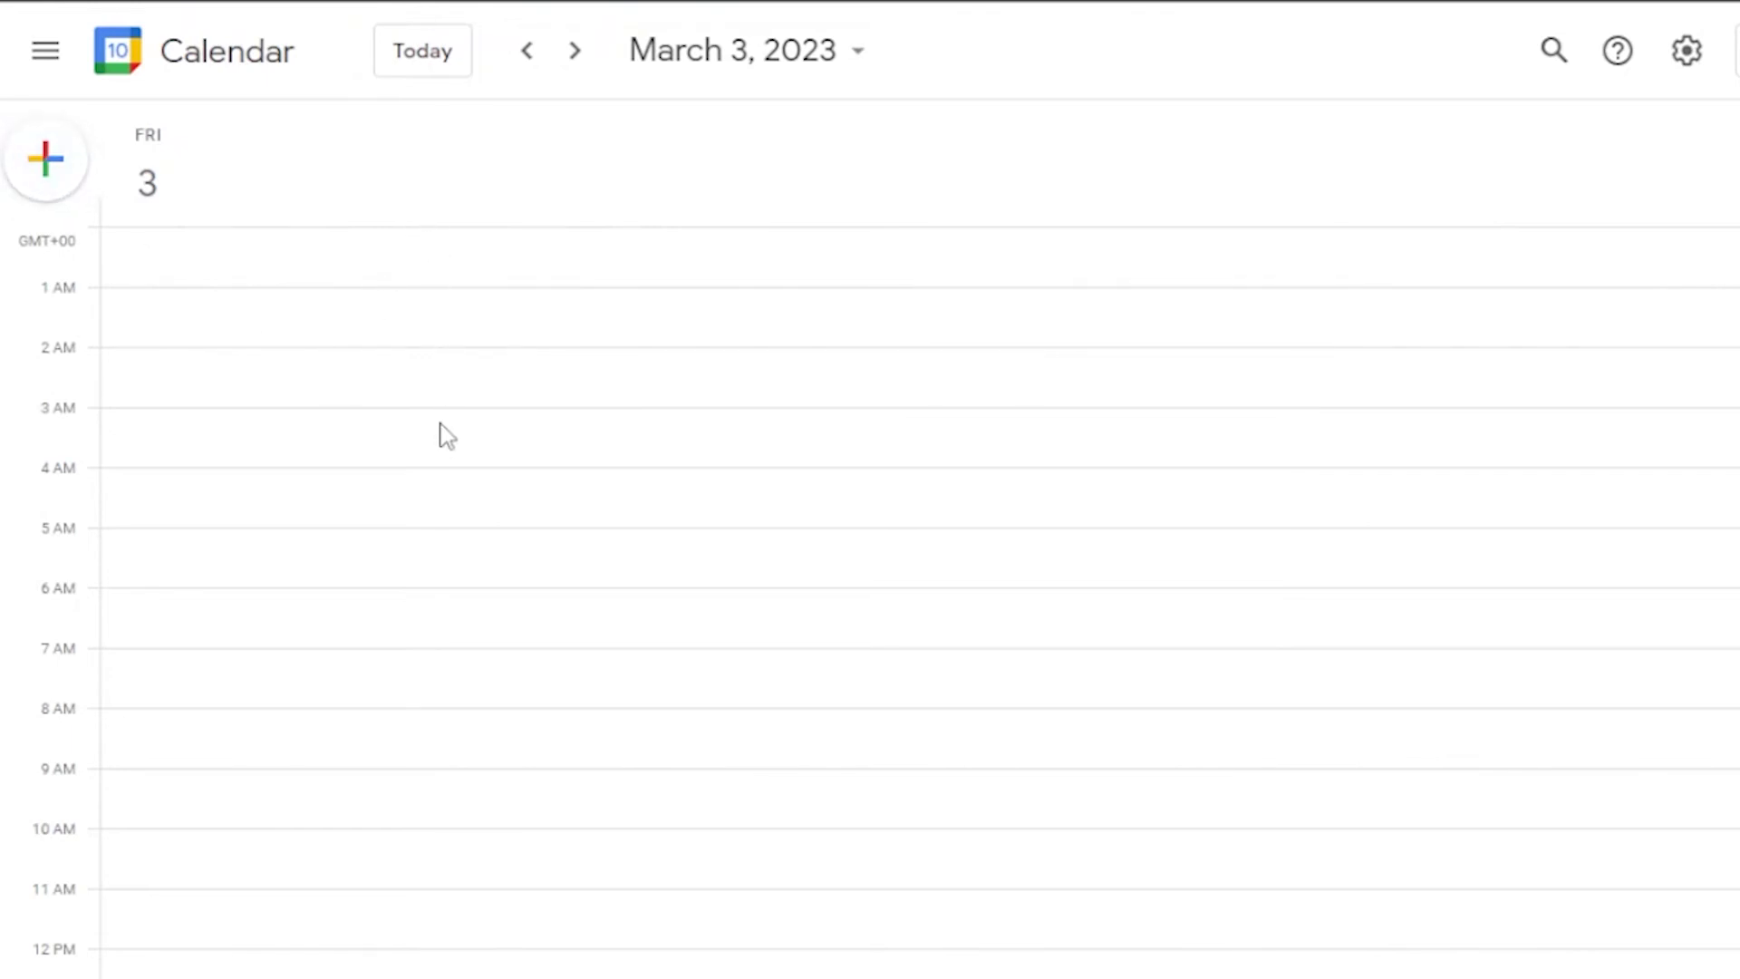
# Examine the hourly schedule of Friday, March 3, 2023 from the early morning to the late evening hours
pyautogui.scroll(-5, 919, 603)
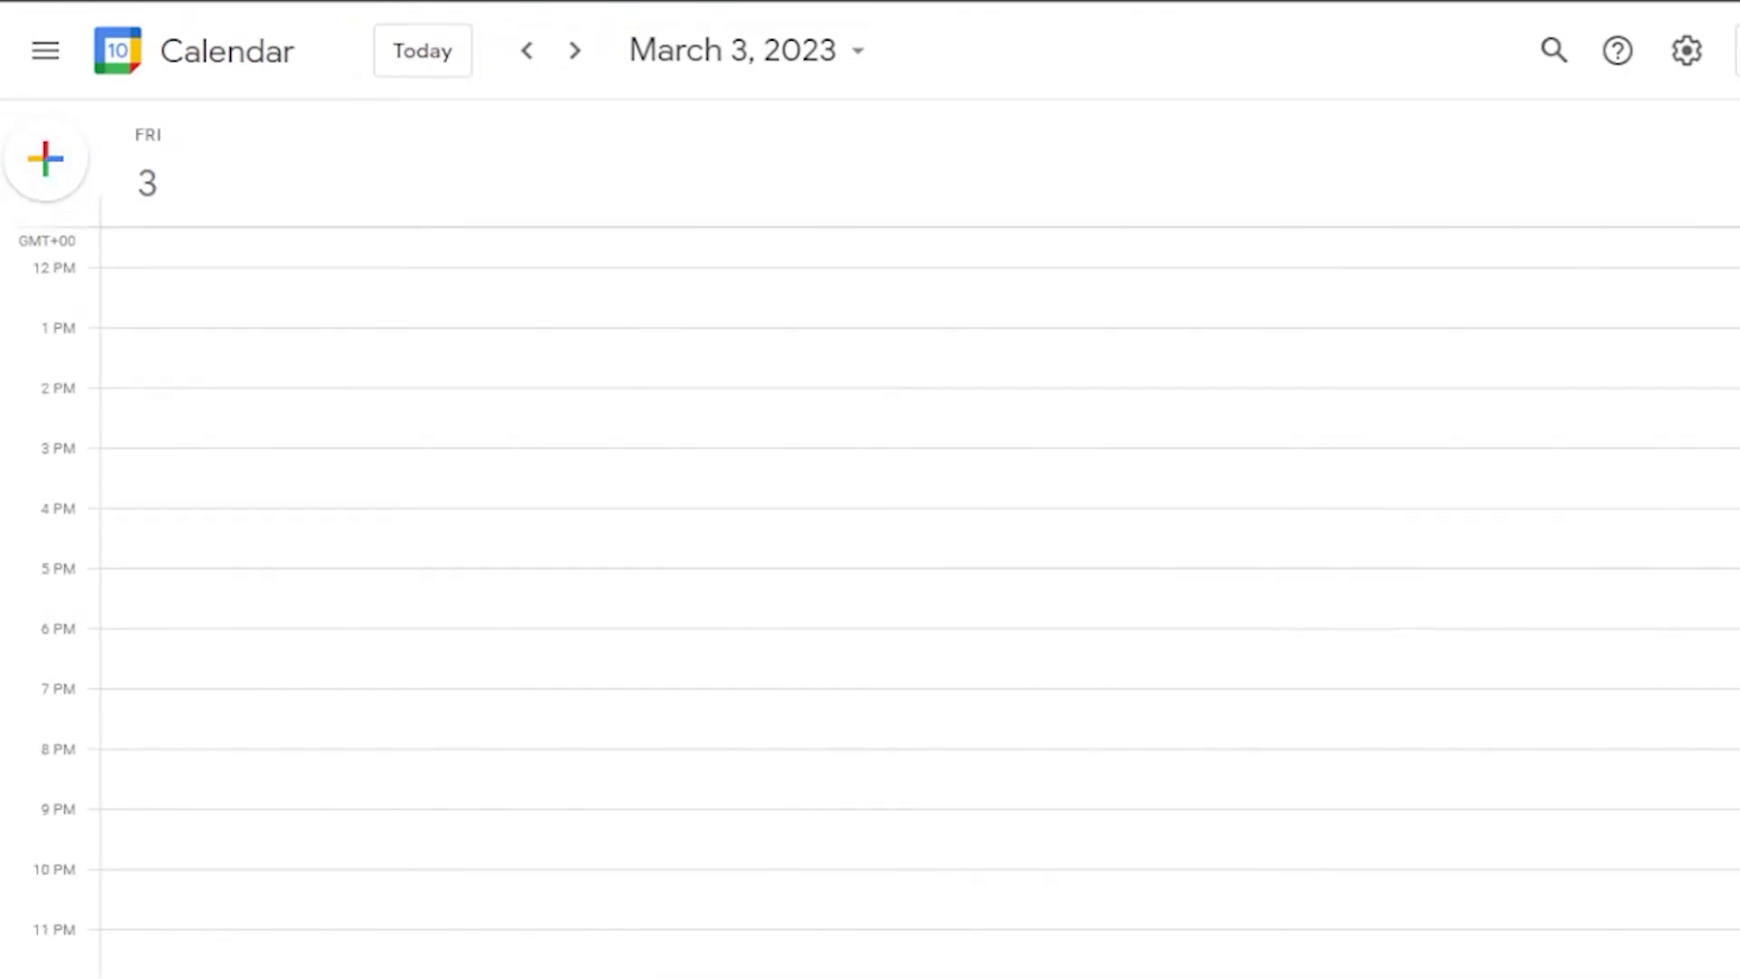
pyautogui.scroll(5, 920, 603)
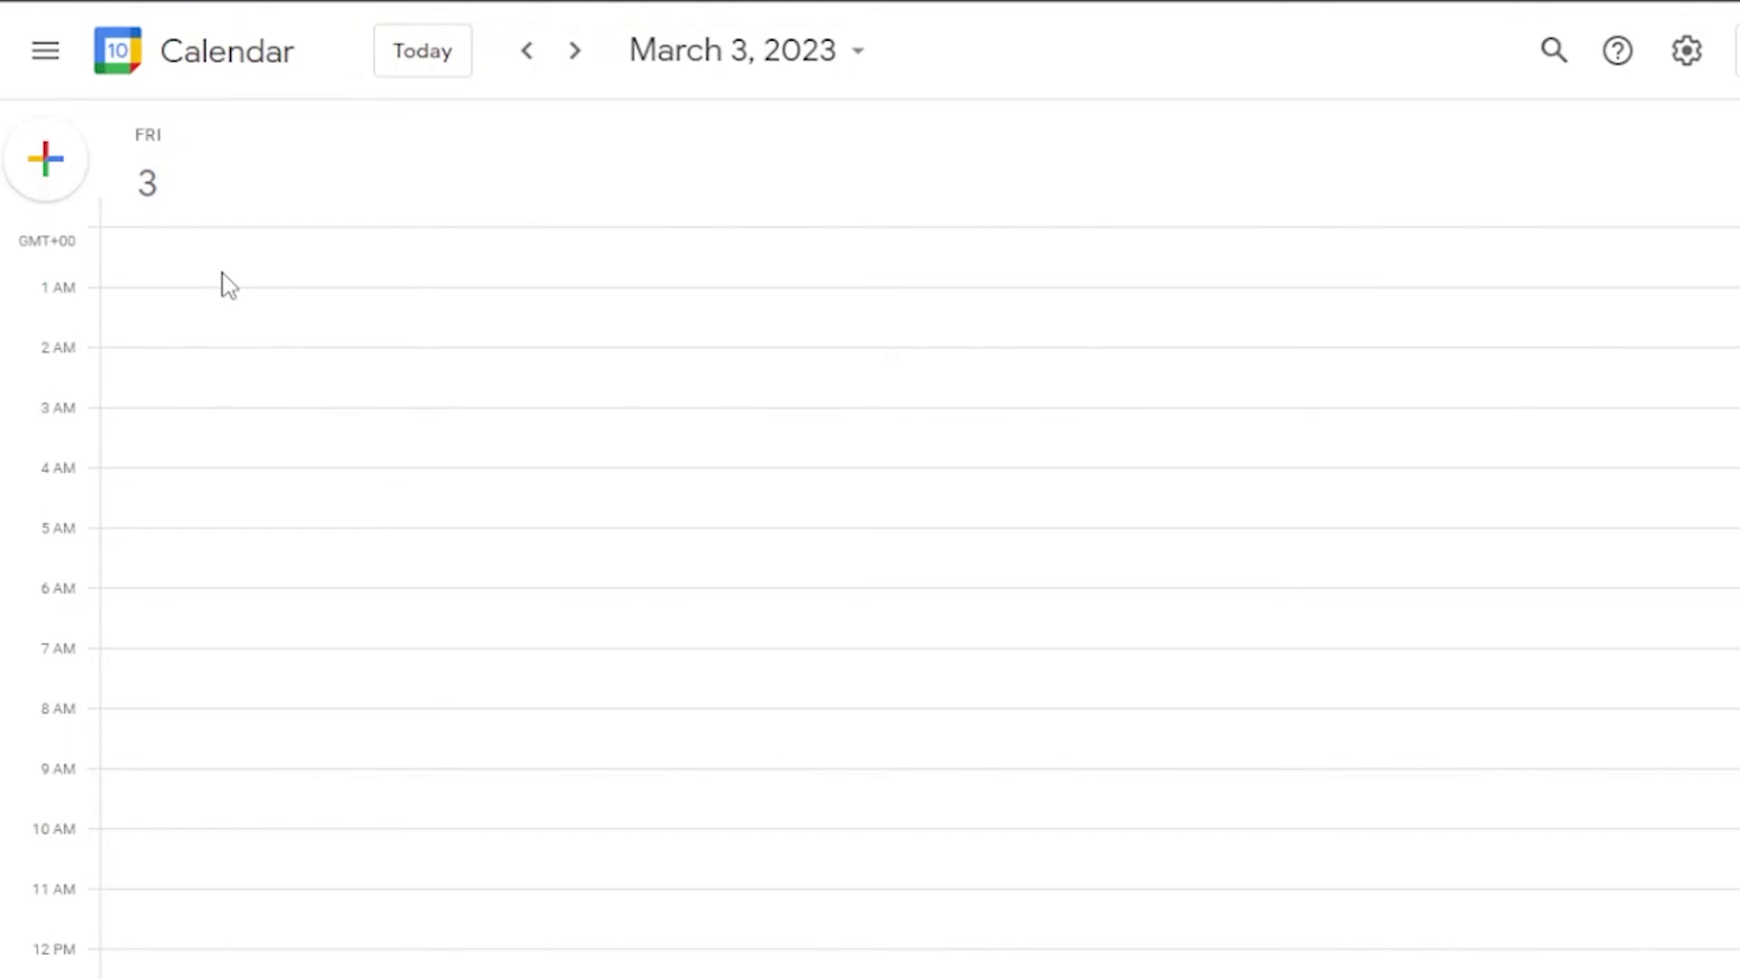
pyautogui.scroll(-5, 920, 603)
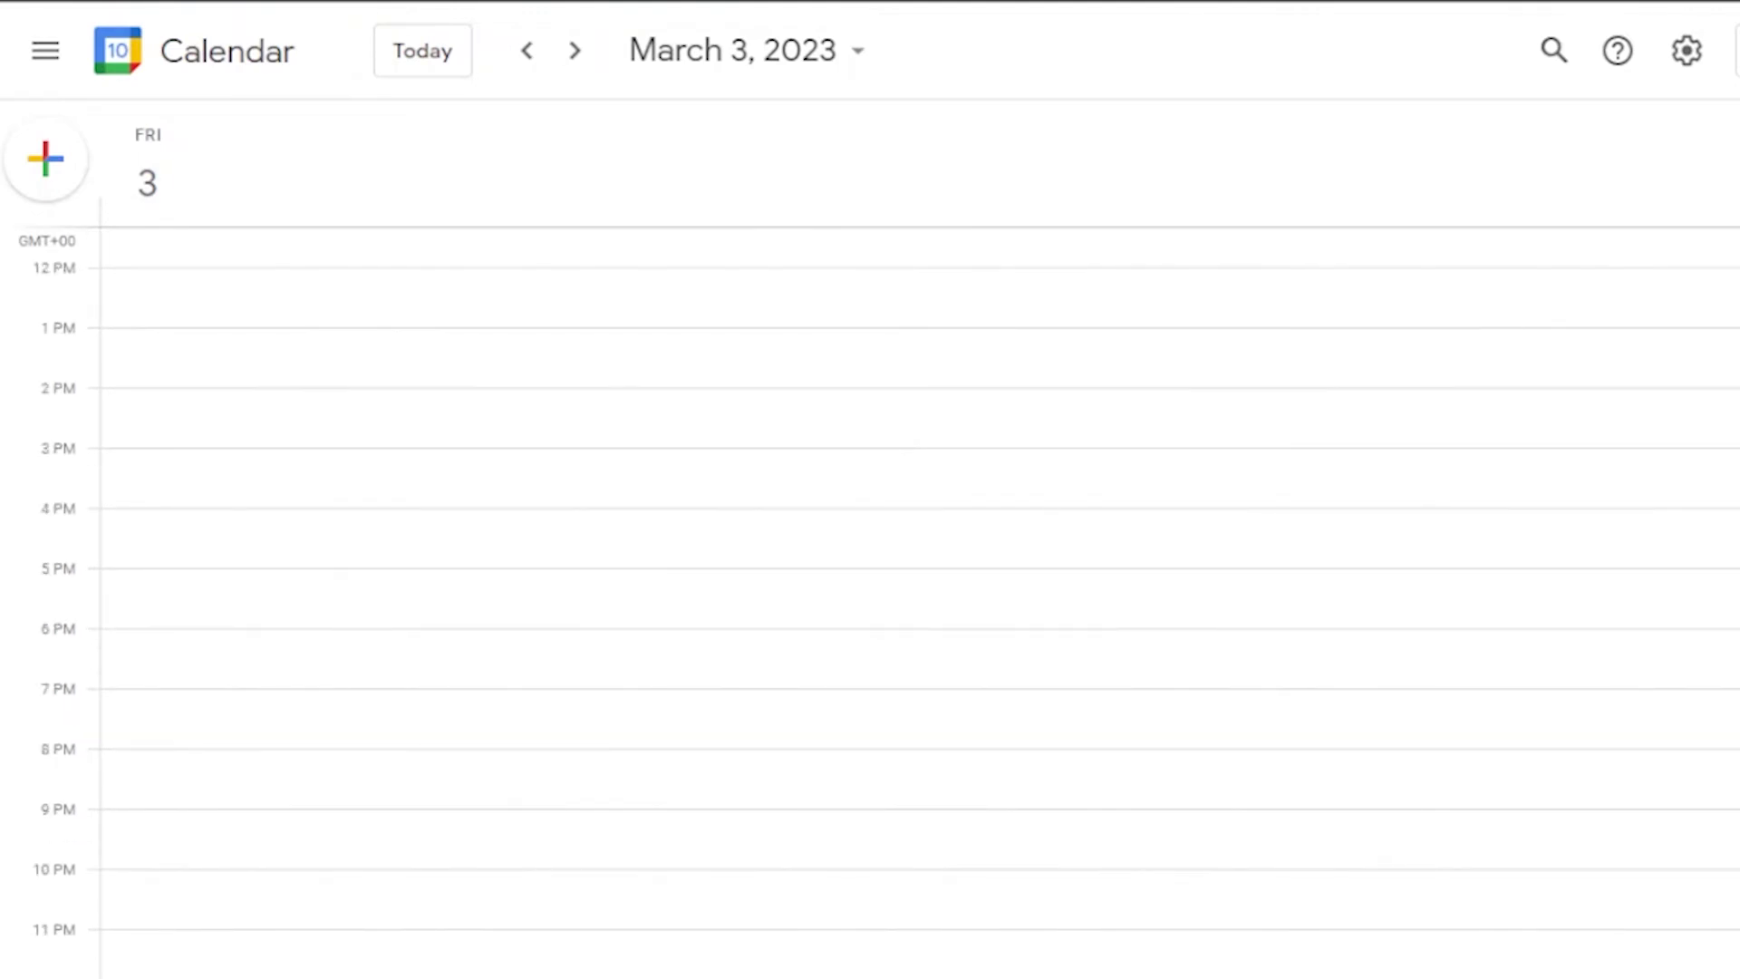
pyautogui.scroll(5, 920, 603)
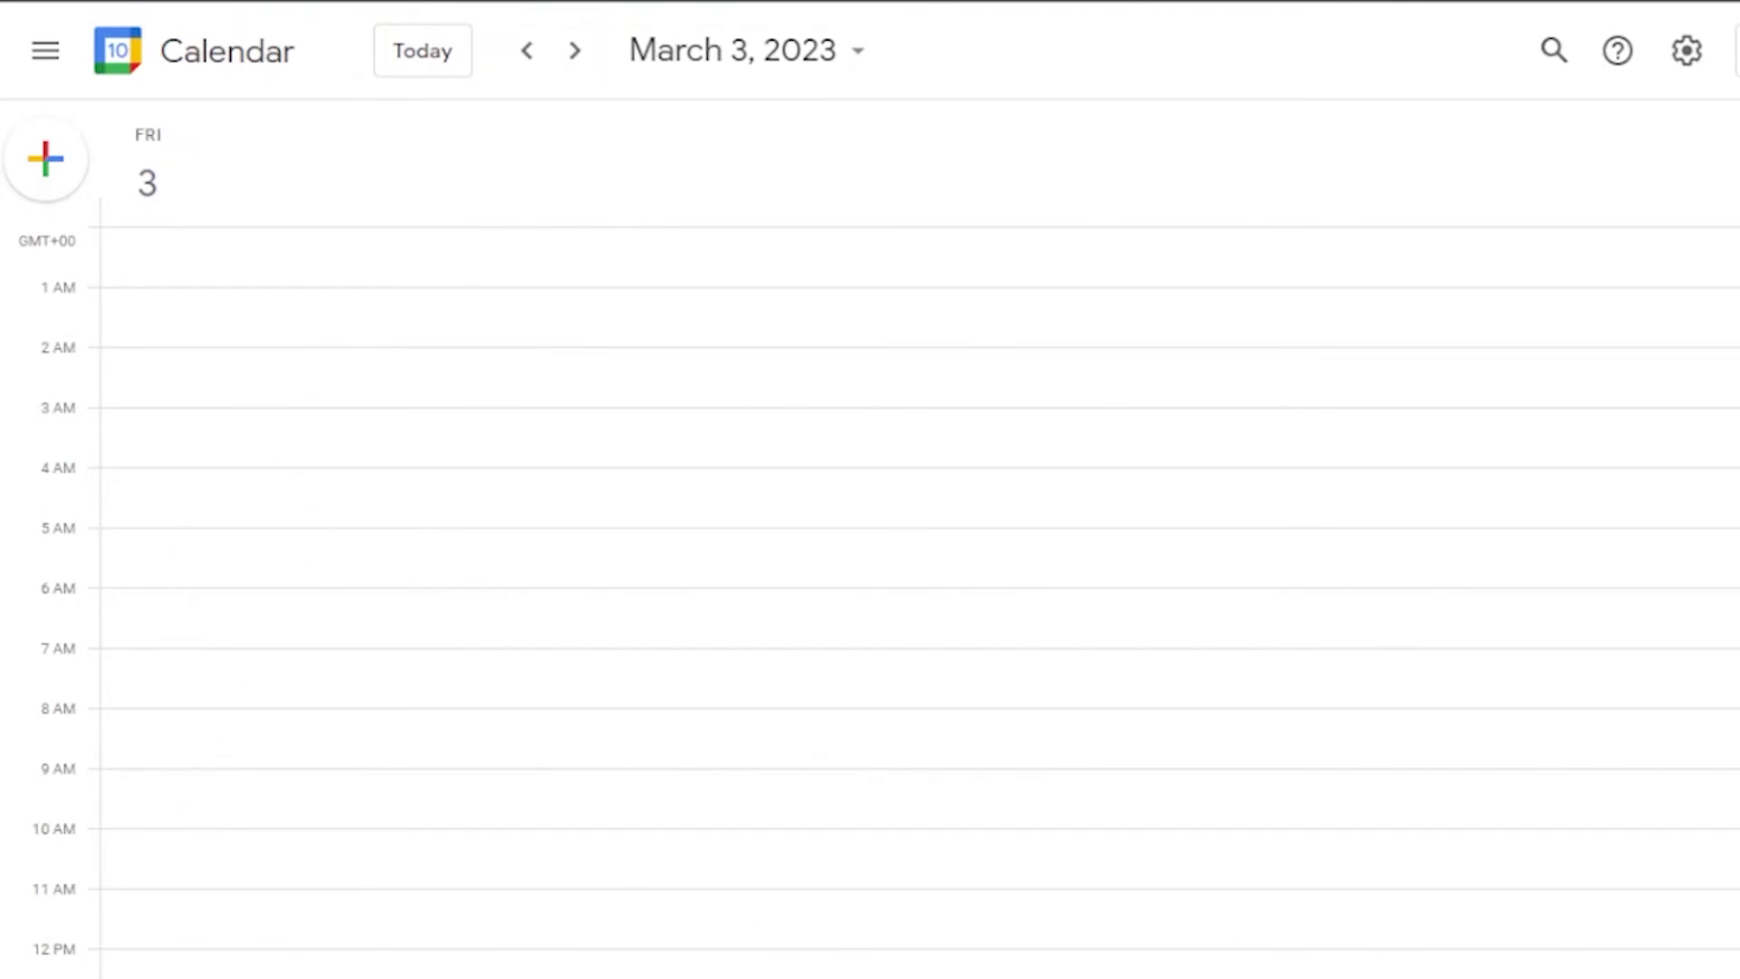
pyautogui.scroll(-8, 920, 598)
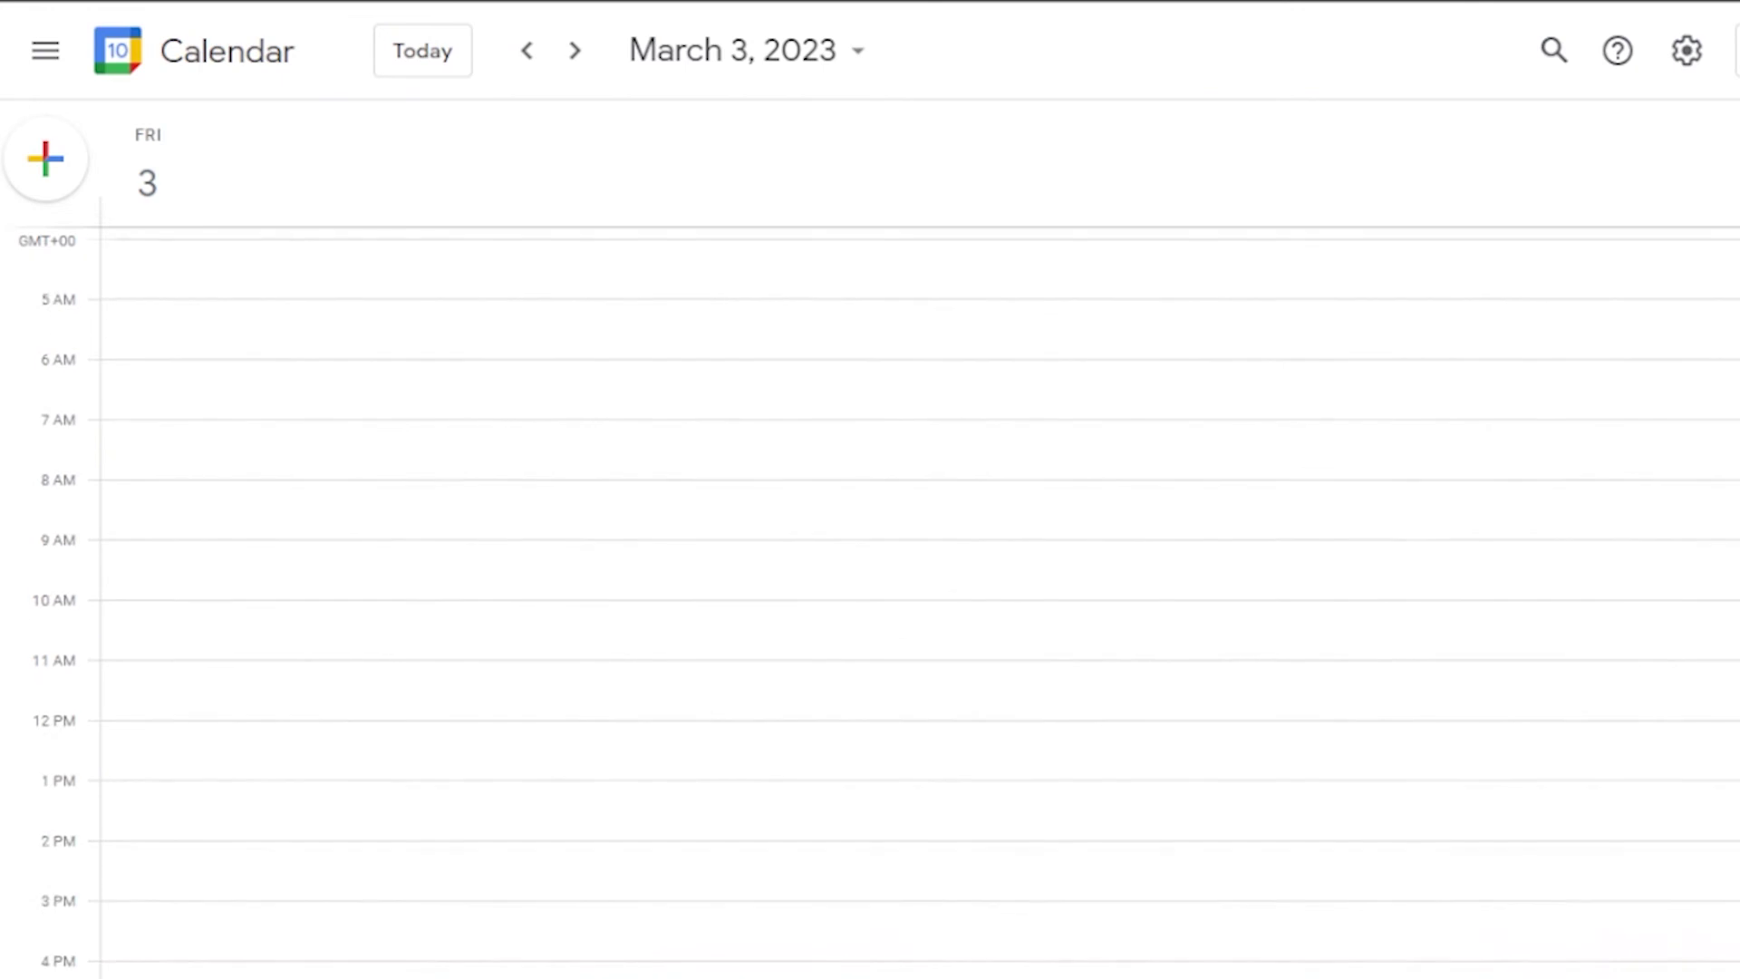
pyautogui.scroll(8, 919, 598)
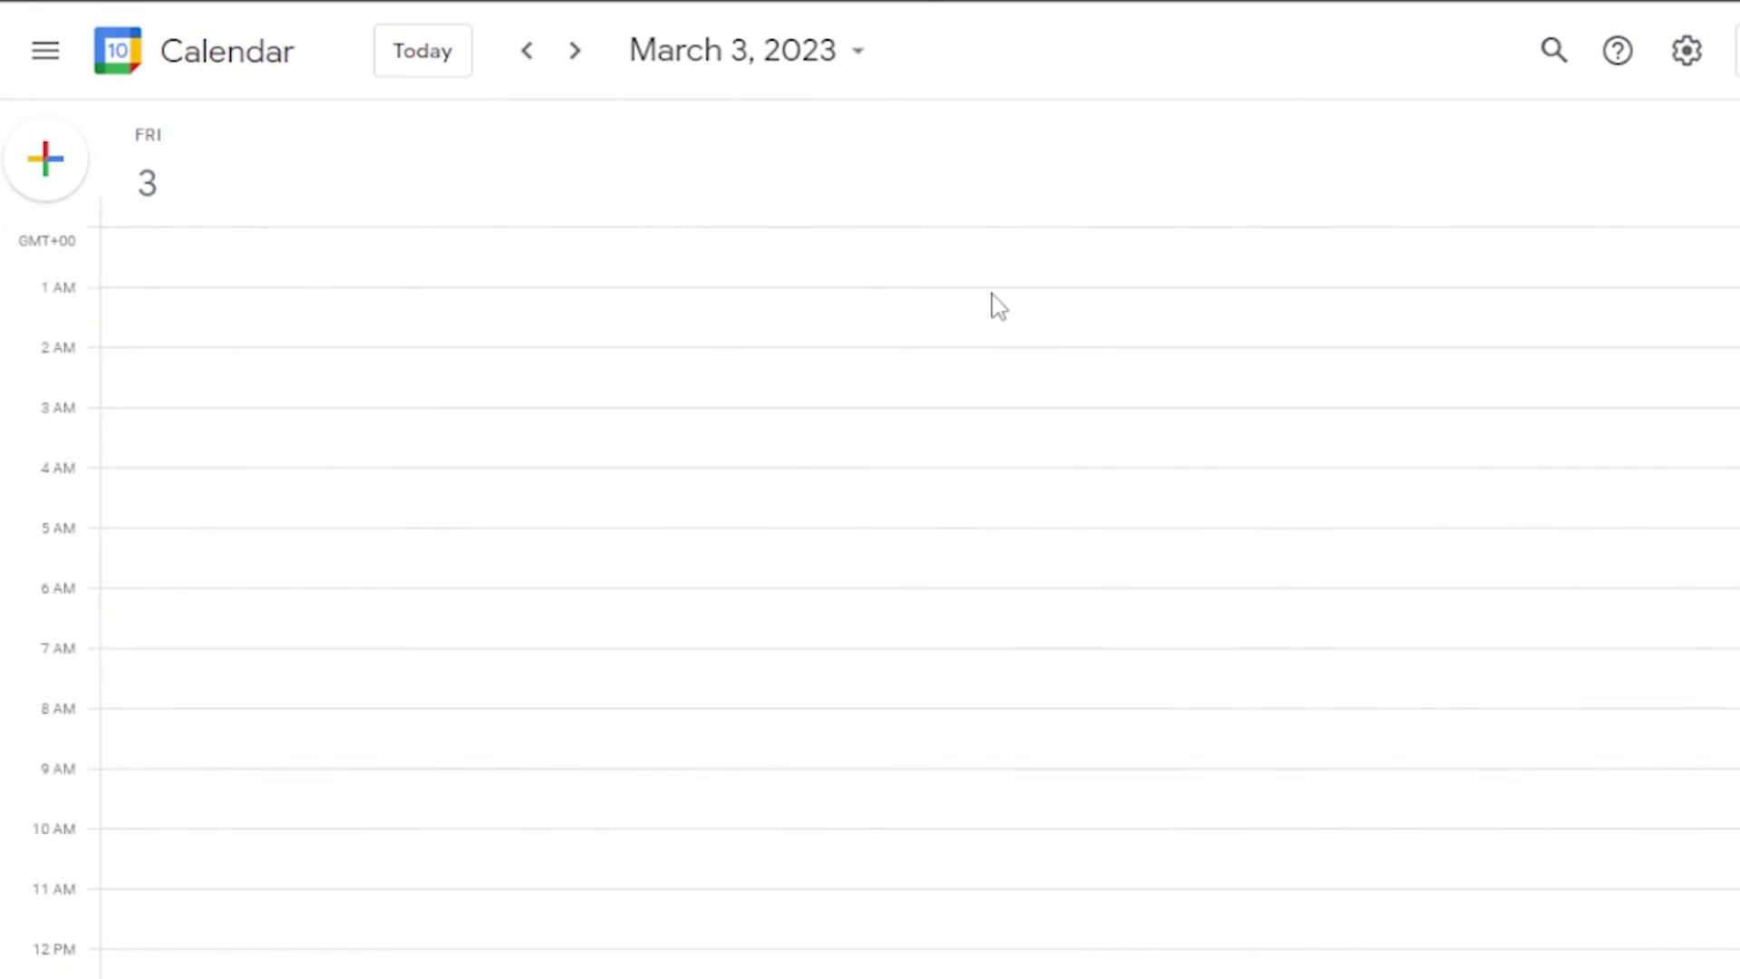
# View the creation options and a blank event form for the 1:30–2:30am slot, and close it without saving
pyautogui.click(48, 177)
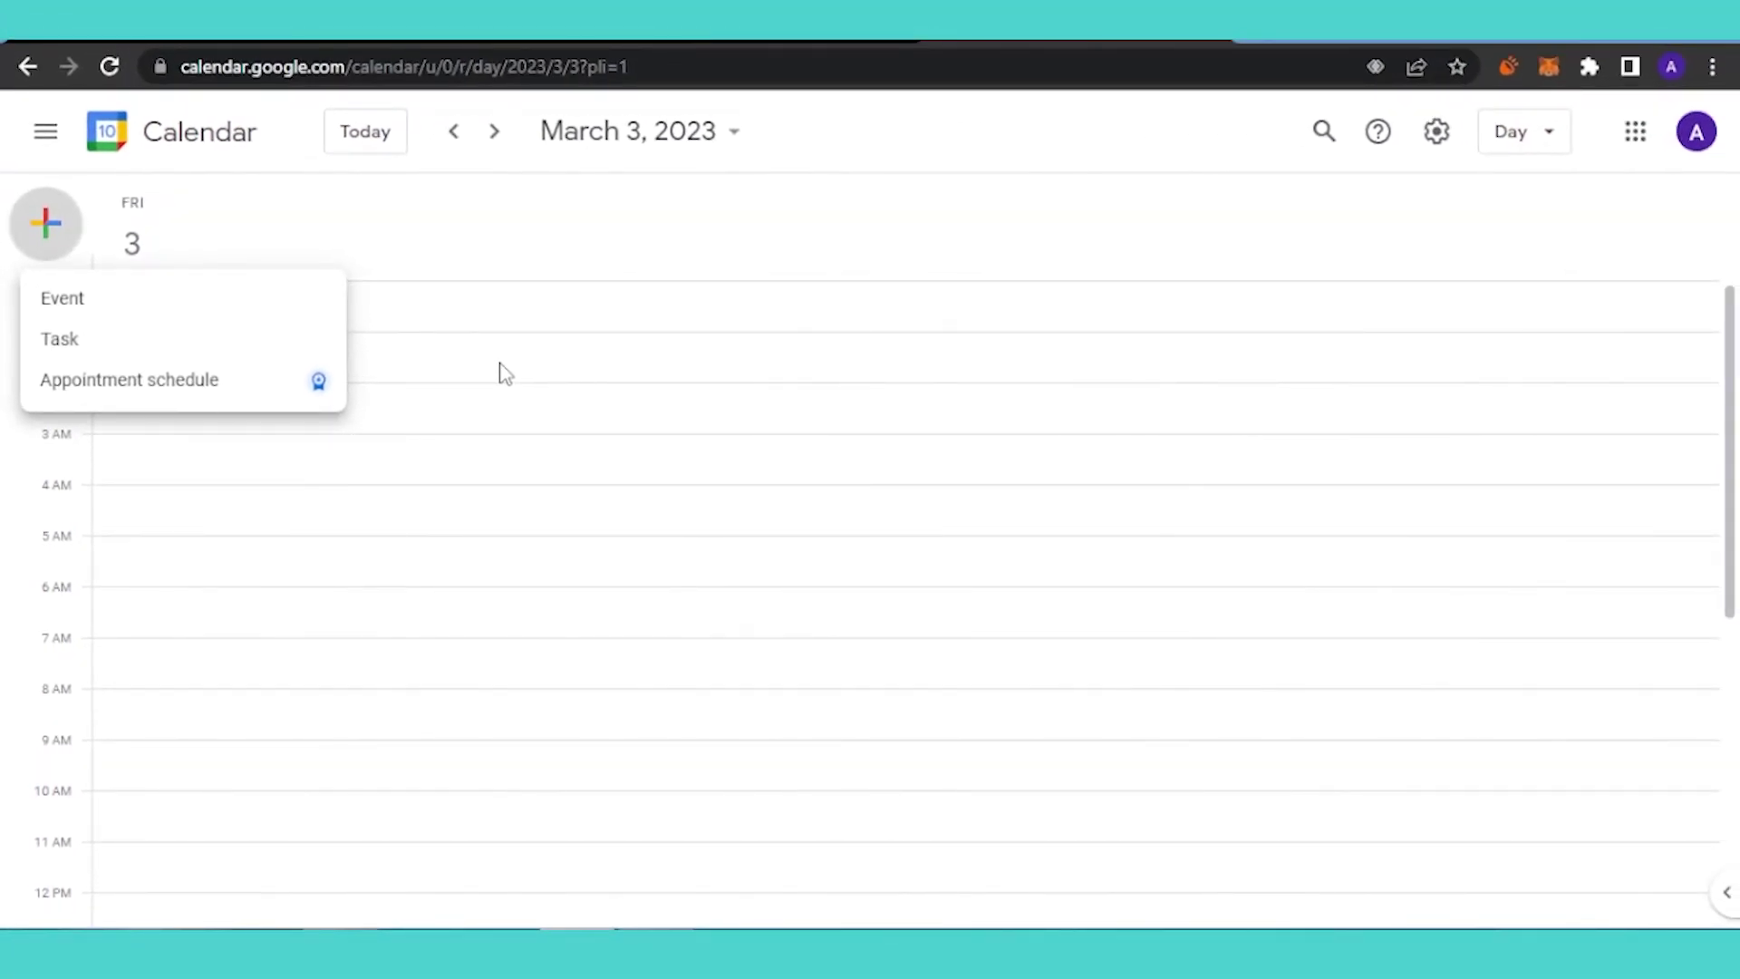
pyautogui.click(497, 373)
pyautogui.click(498, 359)
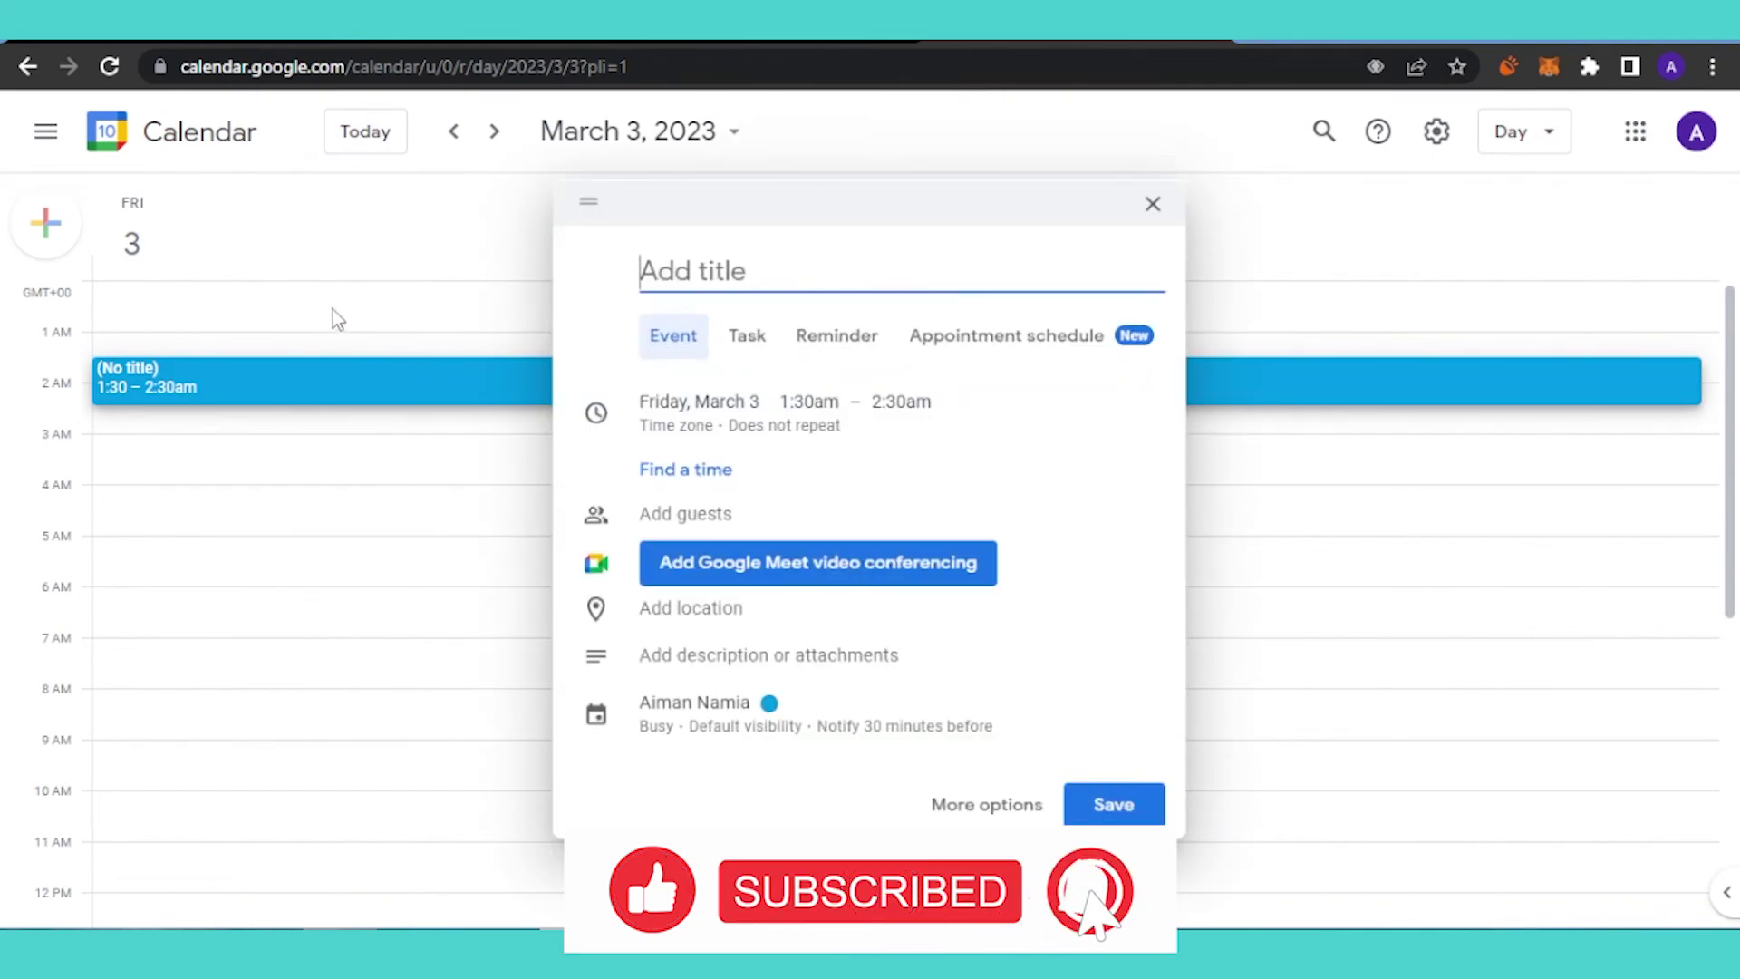
pyautogui.click(368, 258)
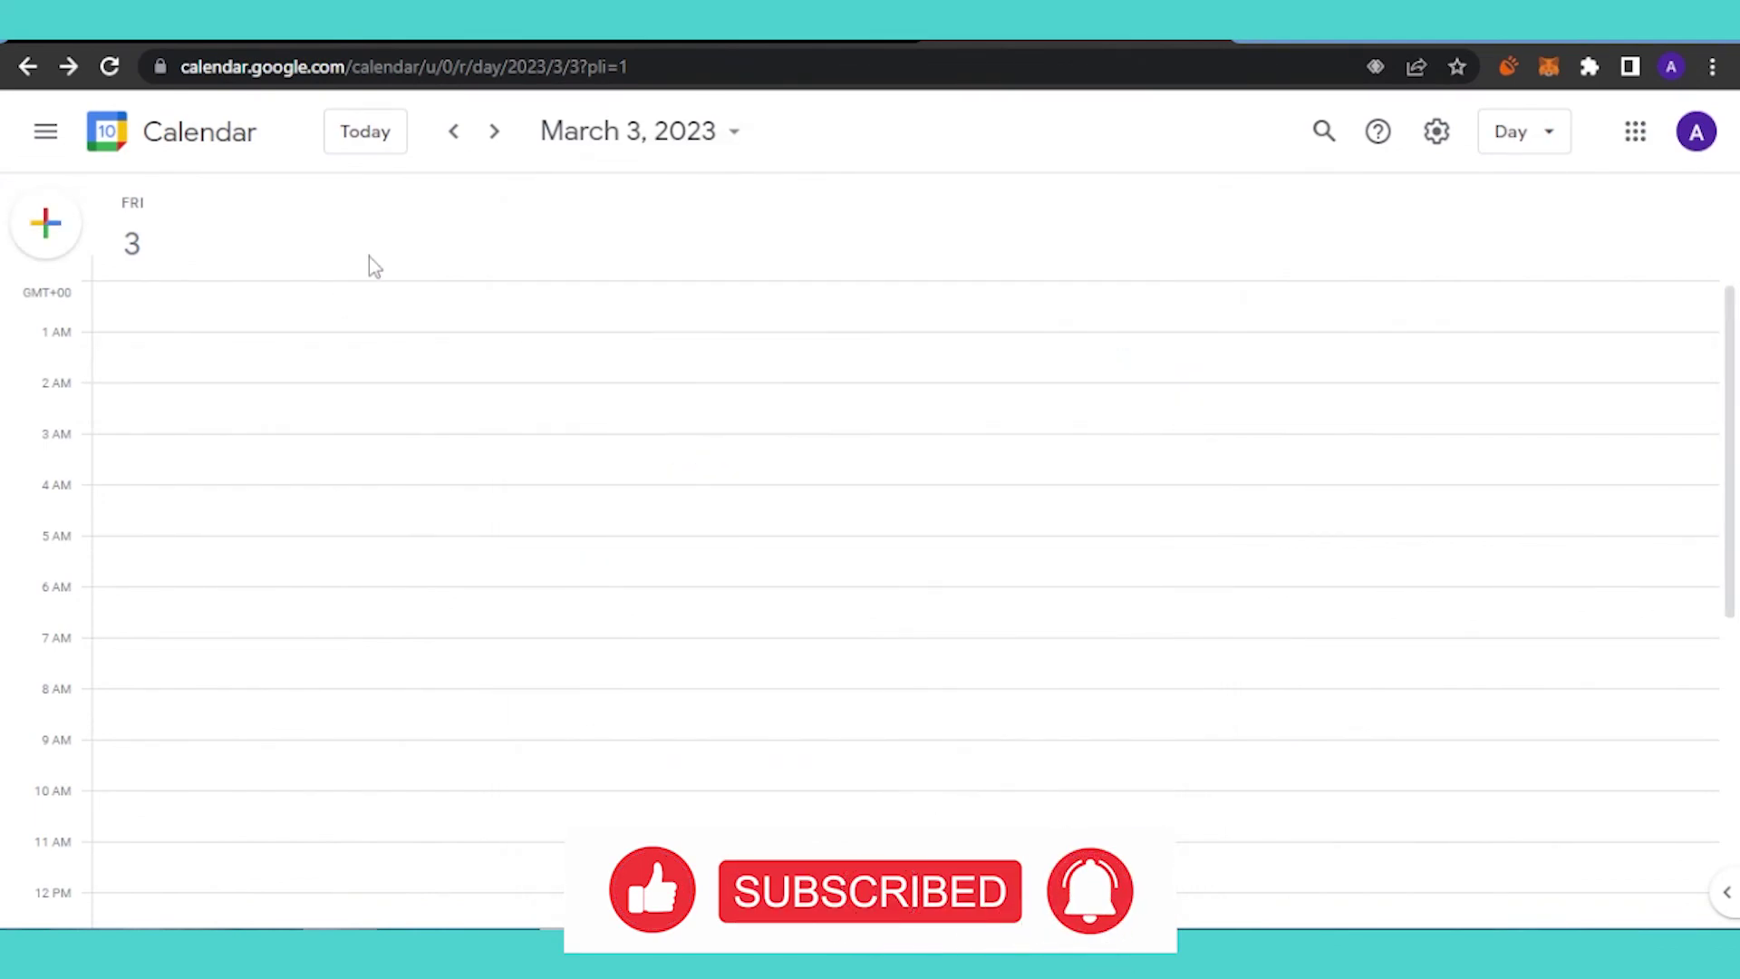